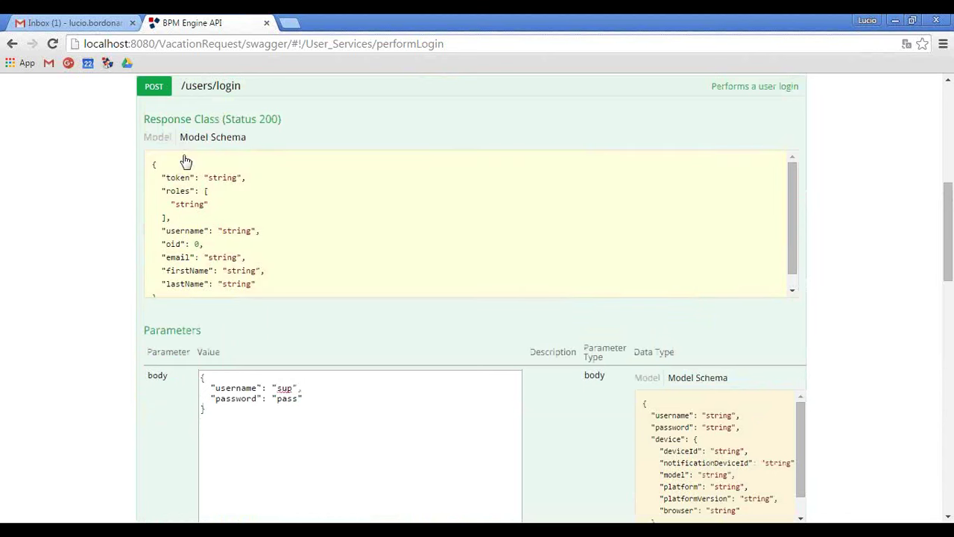
# Scroll up to the expanded POST /users/login operation holding the username and password body.
pyautogui.scroll(2, 186, 158)
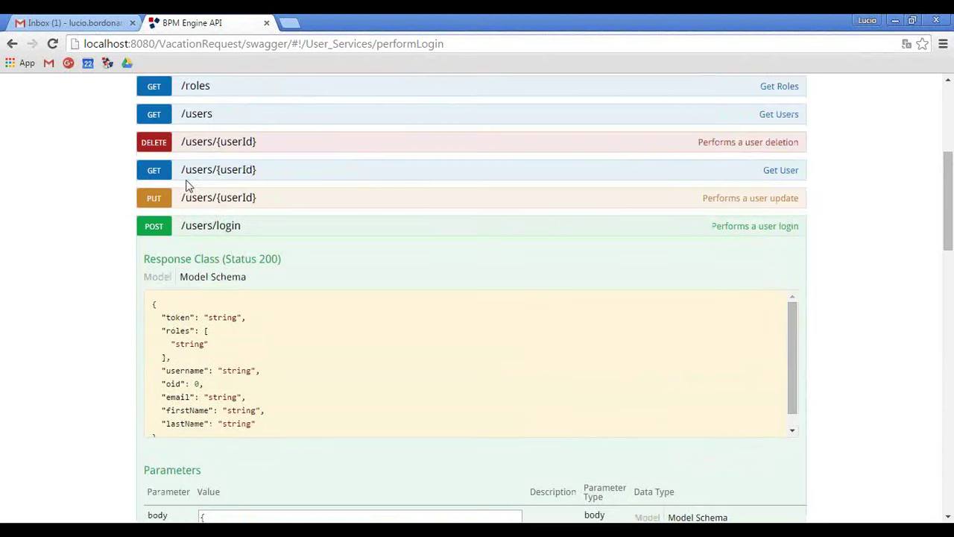
# Run GET /users/me/process-definitions with the pasted authorization token.
pyautogui.click(210, 228)
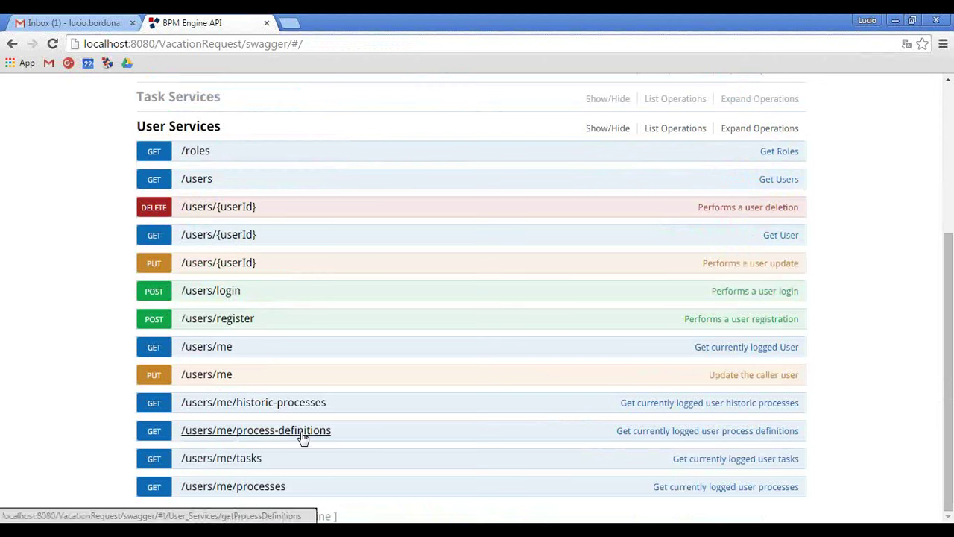
pyautogui.click(302, 436)
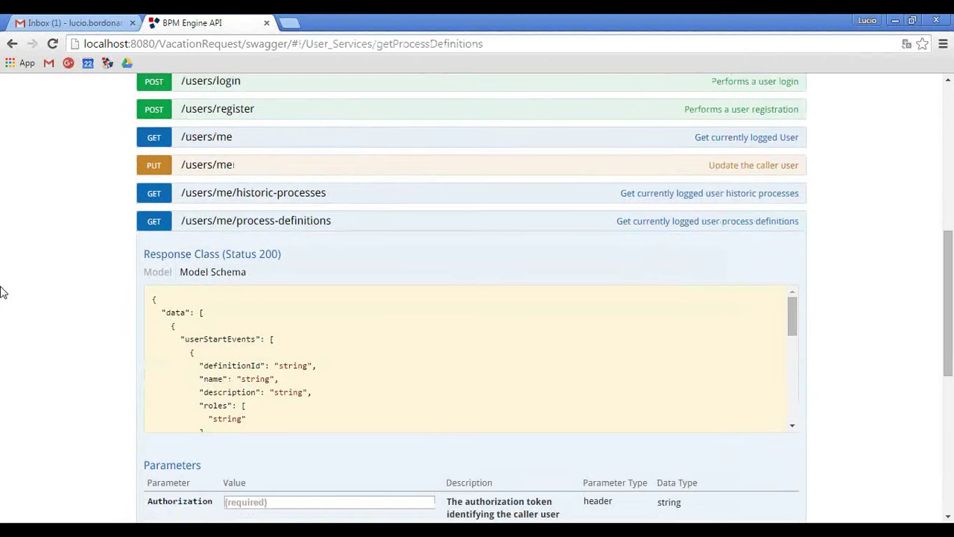
pyautogui.scroll(-3, 4, 277)
pyautogui.click(291, 298)
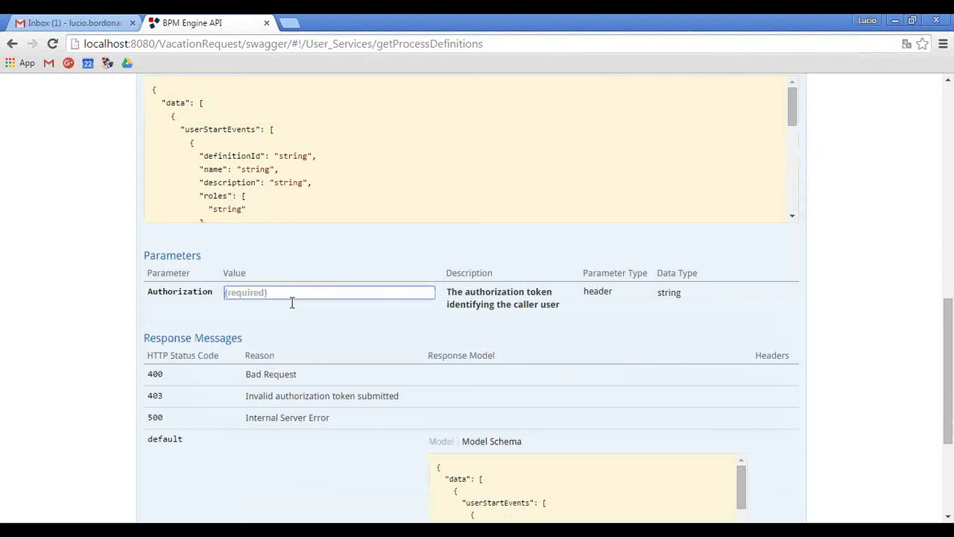
pyautogui.hotkey('ctrl', 'v')
pyautogui.scroll(-3, 75, 356)
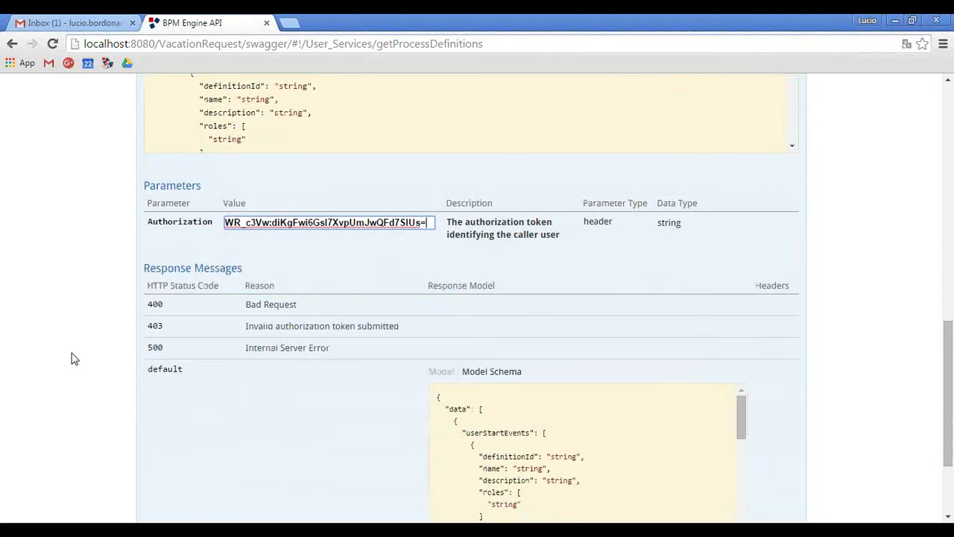
pyautogui.click(163, 410)
# In the VacationRequest response, select the Catching Message event's definitionId value.
pyautogui.scroll(-5, 43, 300)
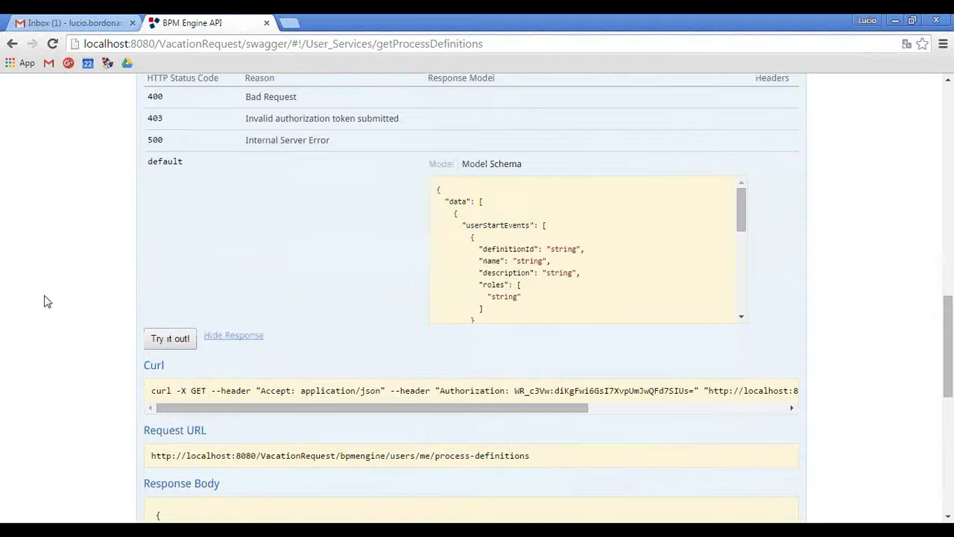
pyautogui.scroll(1, 162, 269)
pyautogui.scroll(9, 283, 251)
pyautogui.scroll(-5, 115, 258)
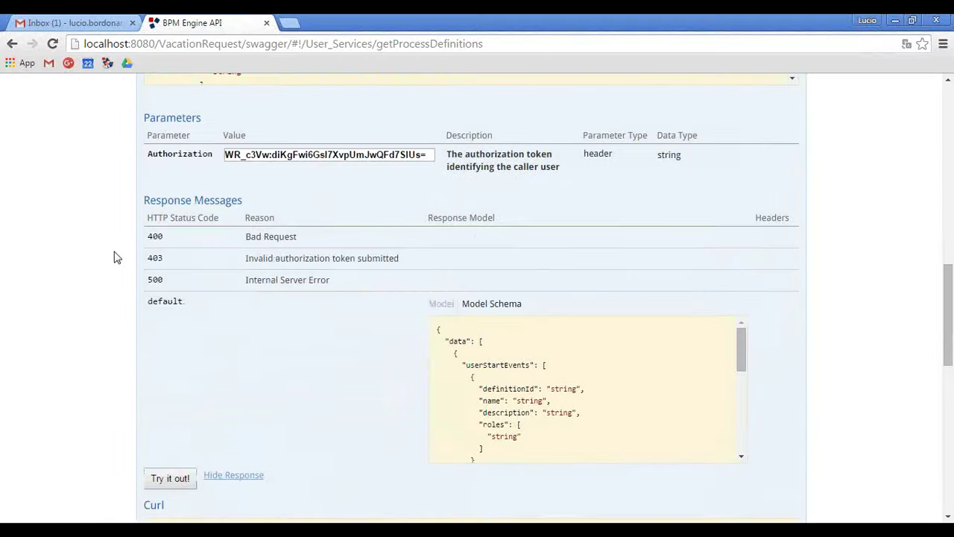
pyautogui.scroll(2, 154, 258)
pyautogui.scroll(-2, 185, 268)
pyautogui.scroll(-4, 182, 265)
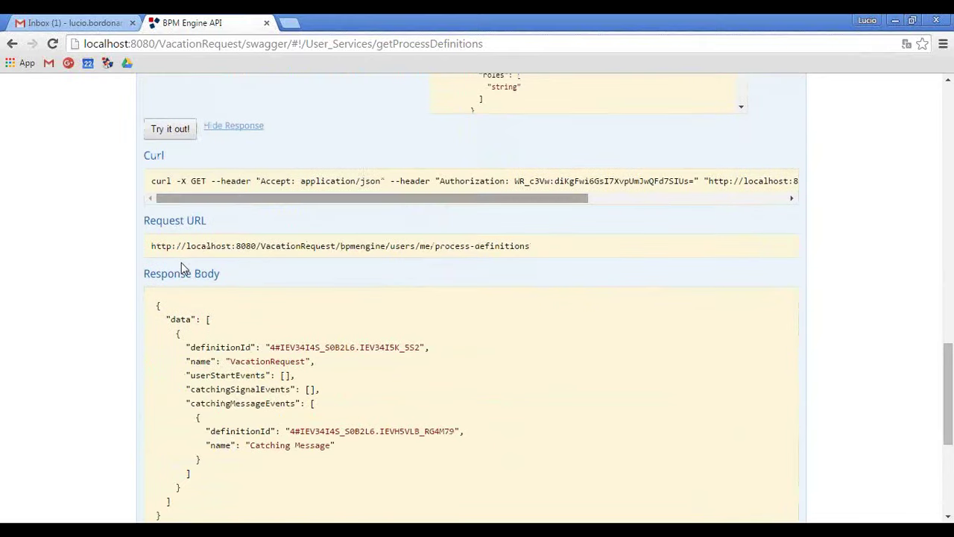
pyautogui.scroll(-2, 186, 276)
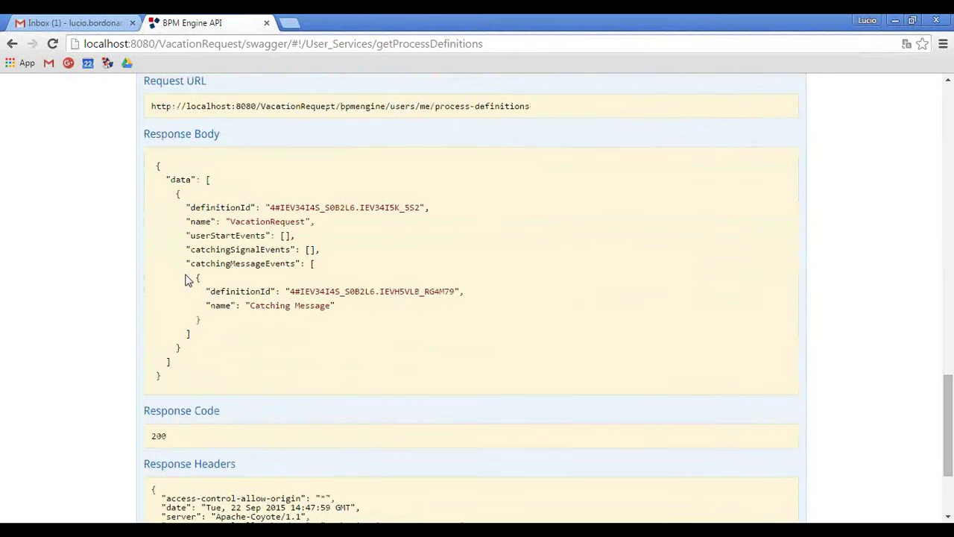
pyautogui.doubleClick(241, 223)
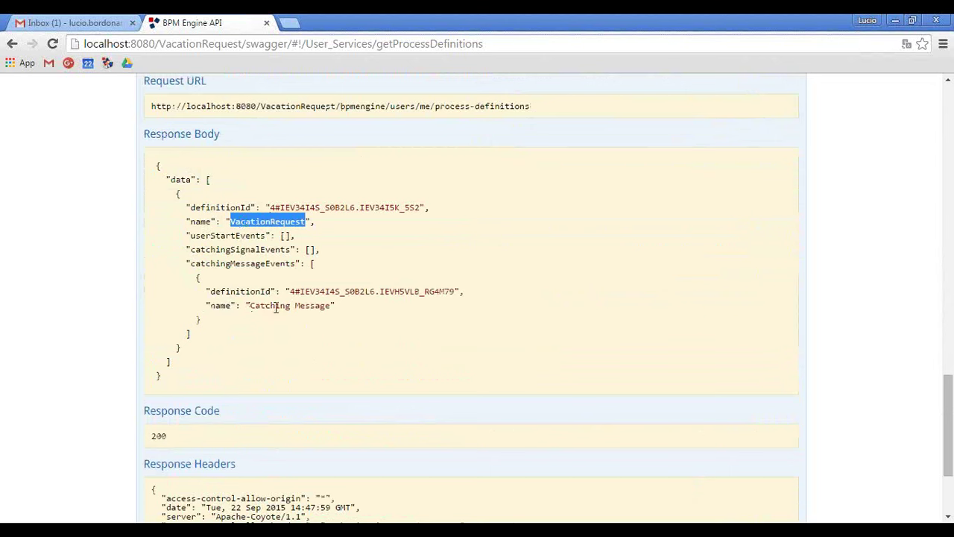
pyautogui.moveTo(199, 264); pyautogui.dragTo(295, 274)
pyautogui.moveTo(249, 306); pyautogui.dragTo(348, 292)
pyautogui.click(300, 292)
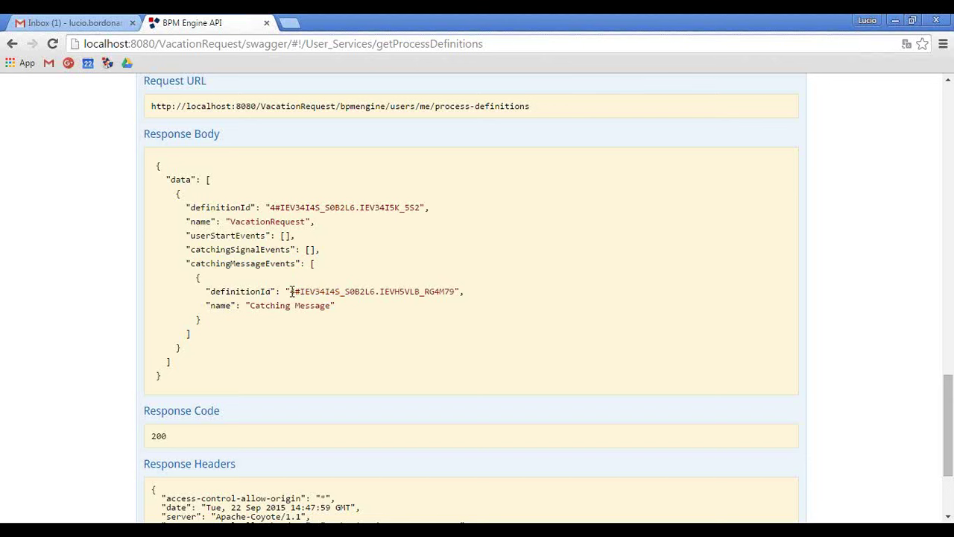
pyautogui.moveTo(289, 292); pyautogui.dragTo(457, 295)
pyautogui.hotkey('ctrl', 'c')
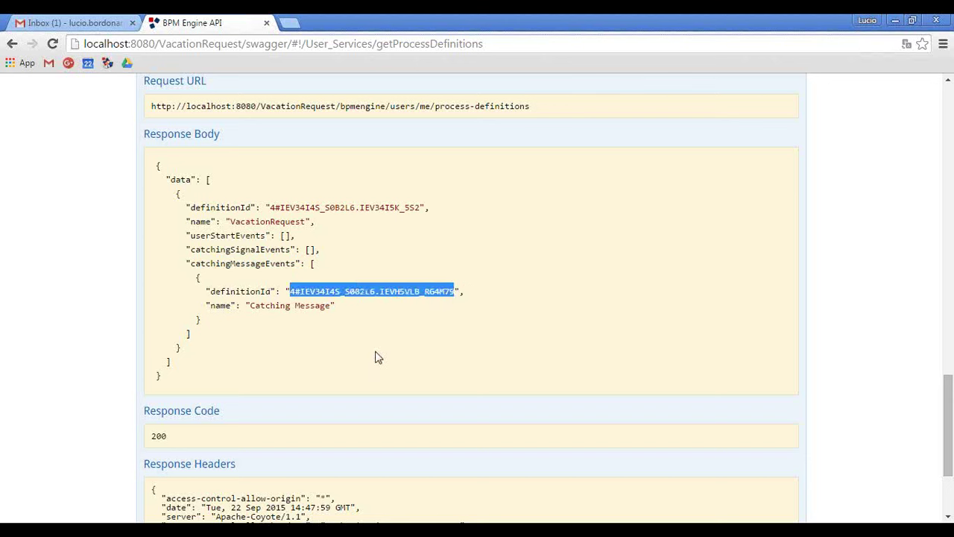
# Append the copied definitionId to the end of info.txt in Notepad++.
pyautogui.hotkey('alt', 'Tab')
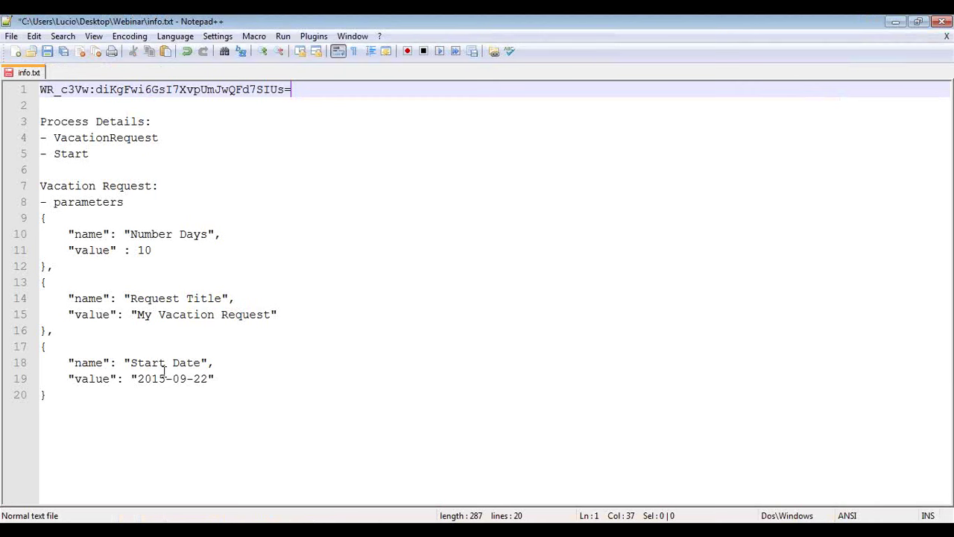
pyautogui.click(176, 396)
pyautogui.press('Return')
pyautogui.press('Return')
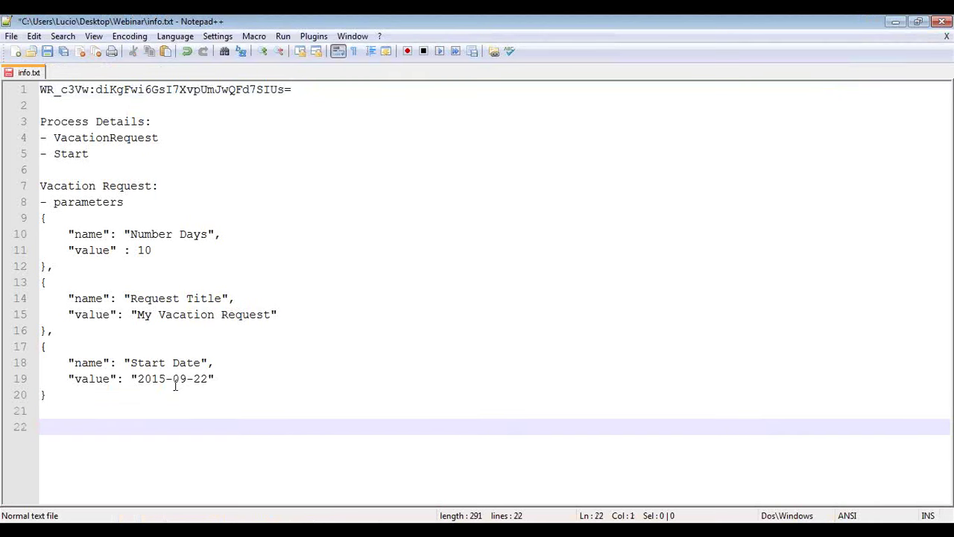
pyautogui.hotkey('ctrl', 'v')
pyautogui.hotkey('alt', 'Tab')
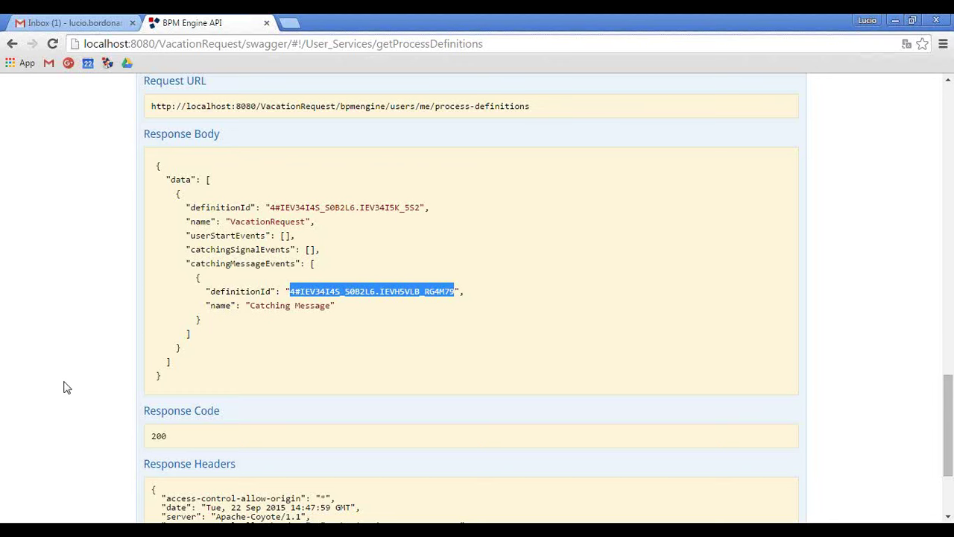
pyautogui.scroll(10, 65, 386)
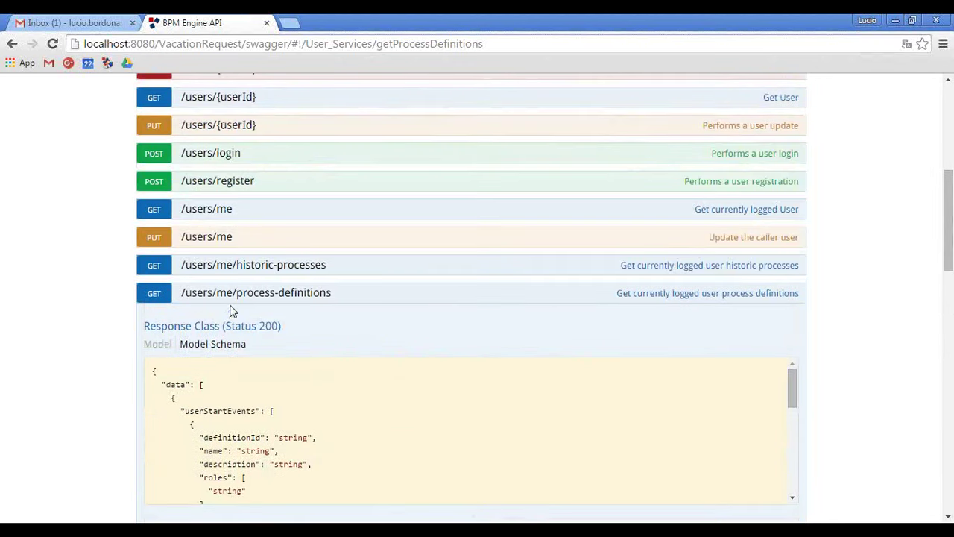
# Collapse User Services and open GET /processes/{processId}/diagram under Process Services.
pyautogui.click(232, 295)
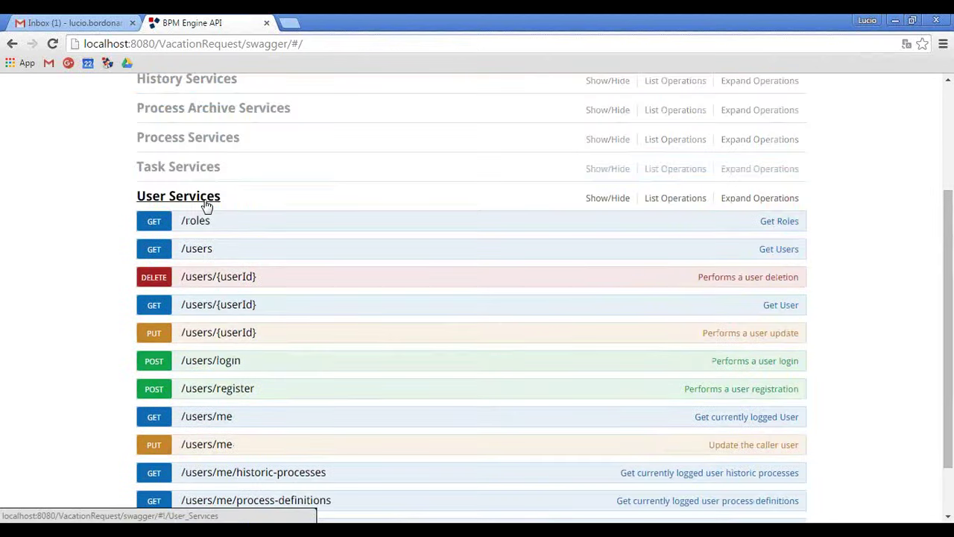
pyautogui.click(207, 206)
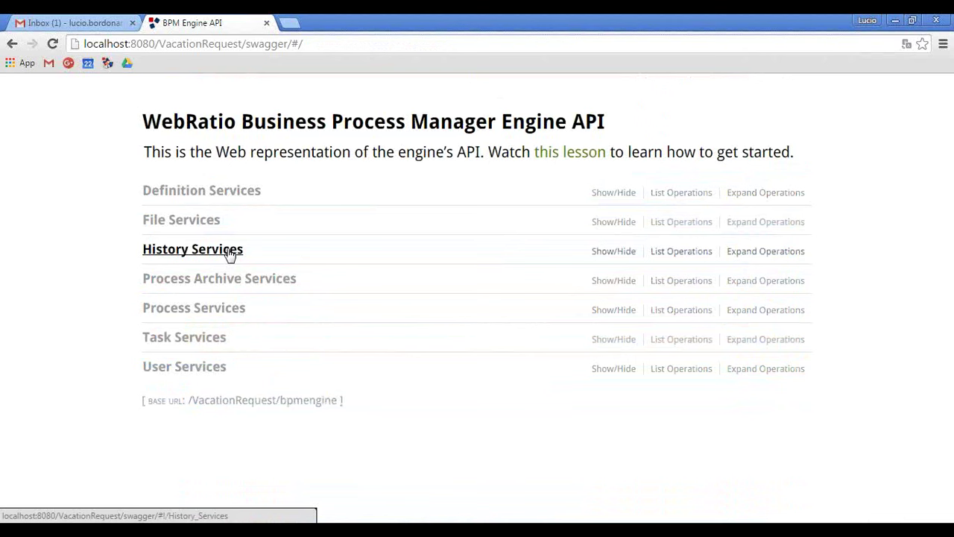
pyautogui.click(228, 310)
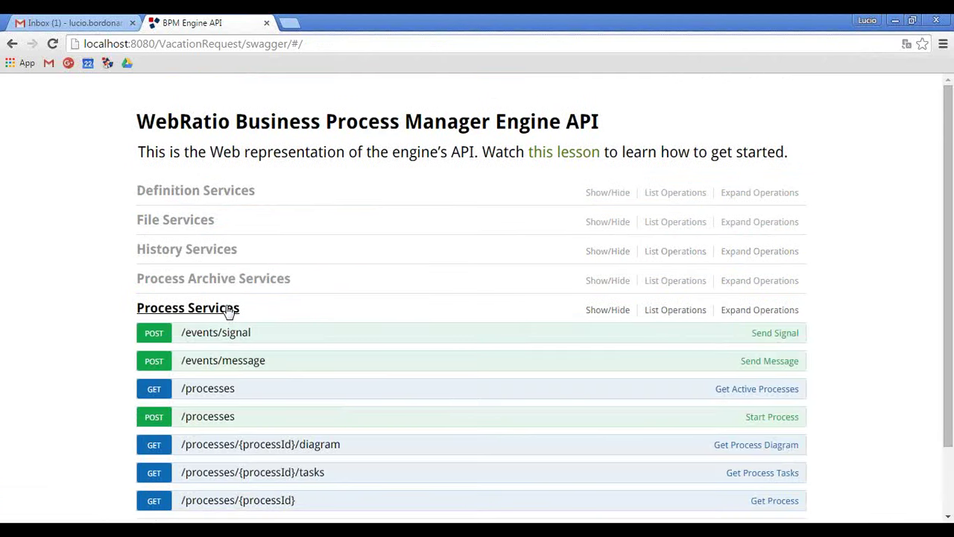
pyautogui.click(230, 309)
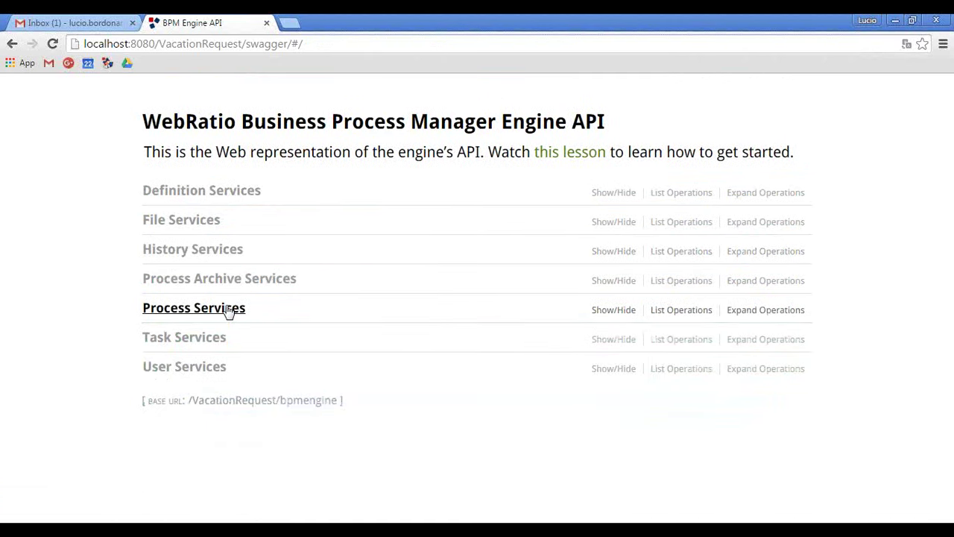
pyautogui.click(230, 309)
pyautogui.scroll(-2, 37, 298)
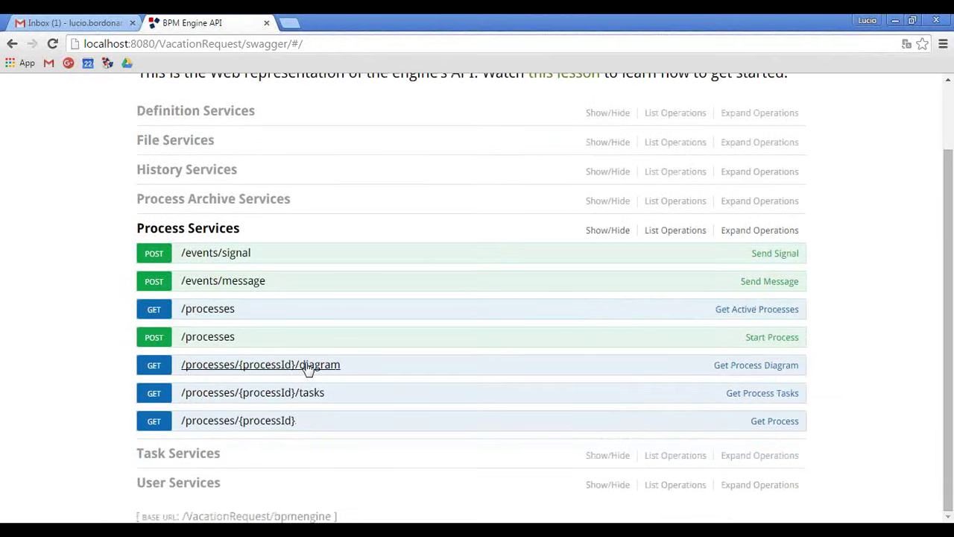
pyautogui.click(308, 367)
pyautogui.scroll(-4, 104, 325)
# Replace the wrong Authorization value with the token copied from the notes file.
pyautogui.click(274, 372)
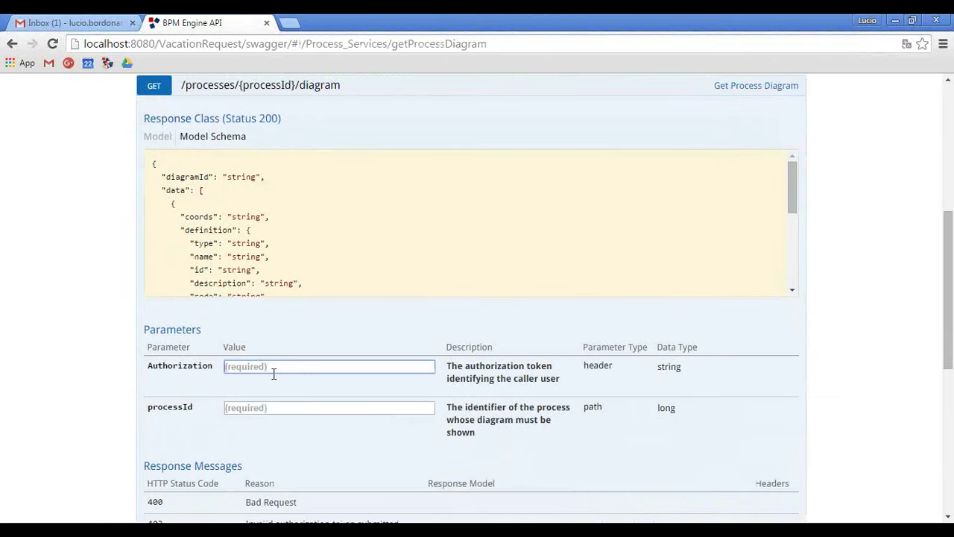
pyautogui.hotkey('ctrl', 'v')
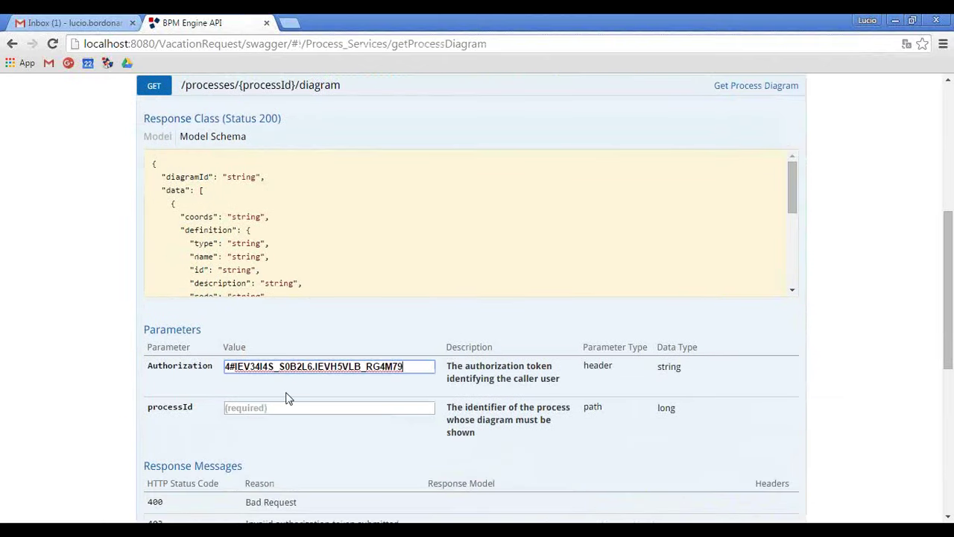
pyautogui.hotkey('ctrl', 'a')
pyautogui.hotkey('ctrl', 'x')
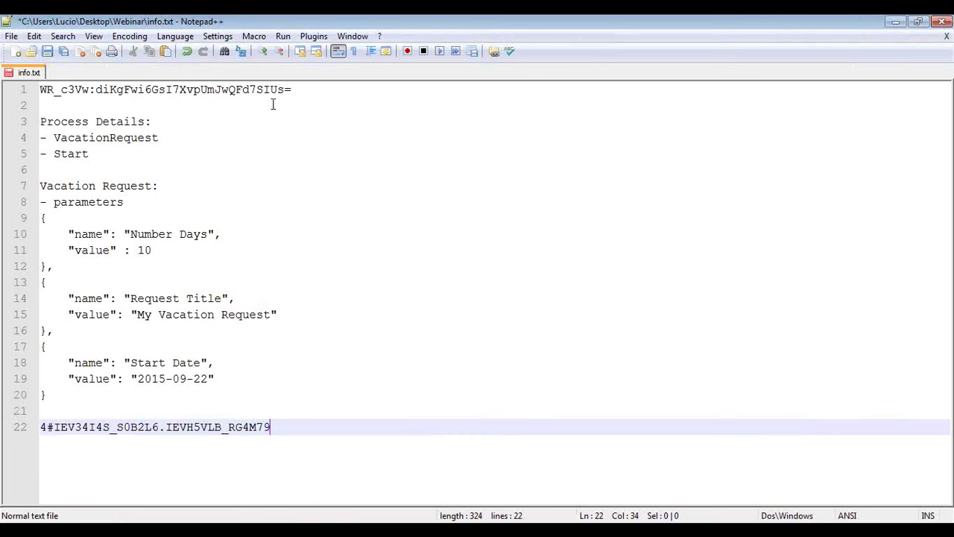
pyautogui.click(304, 89)
pyautogui.hotkey('shift', 'Home')
pyautogui.hotkey('ctrl', 'c')
pyautogui.hotkey('alt', 'Tab')
pyautogui.hotkey('ctrl', 'v')
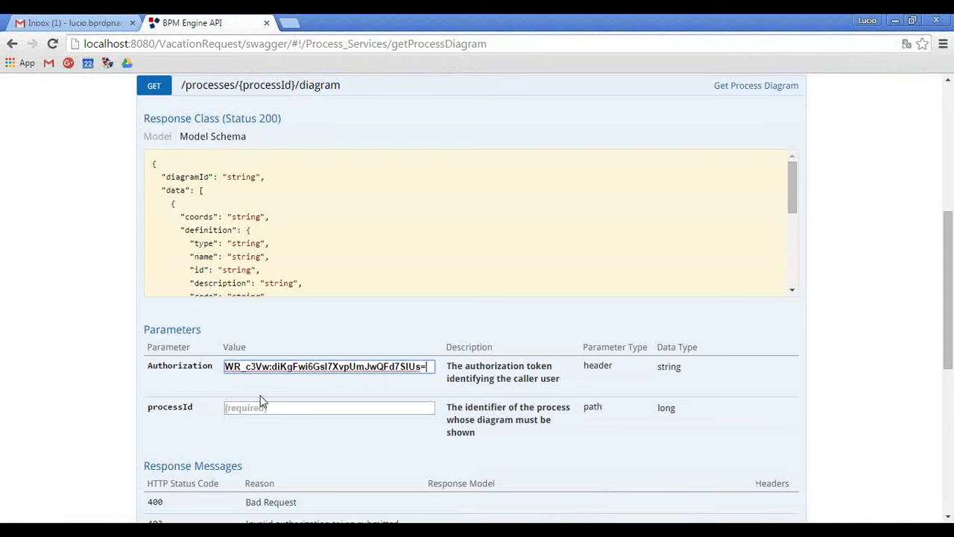
# Set processId to 1 and send the diagram request.
pyautogui.click(260, 407)
pyautogui.write('1')
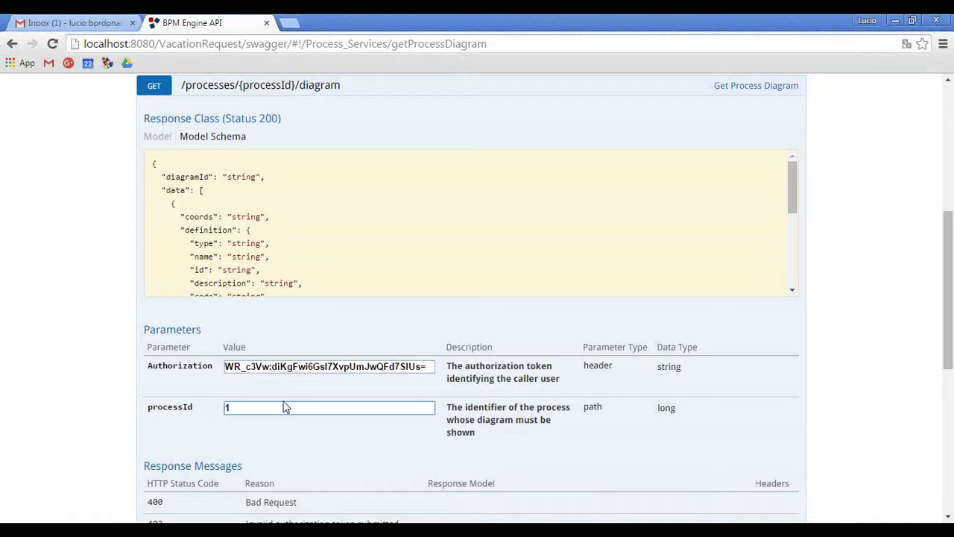
pyautogui.scroll(-4, 106, 340)
pyautogui.click(181, 464)
pyautogui.scroll(-1, 124, 379)
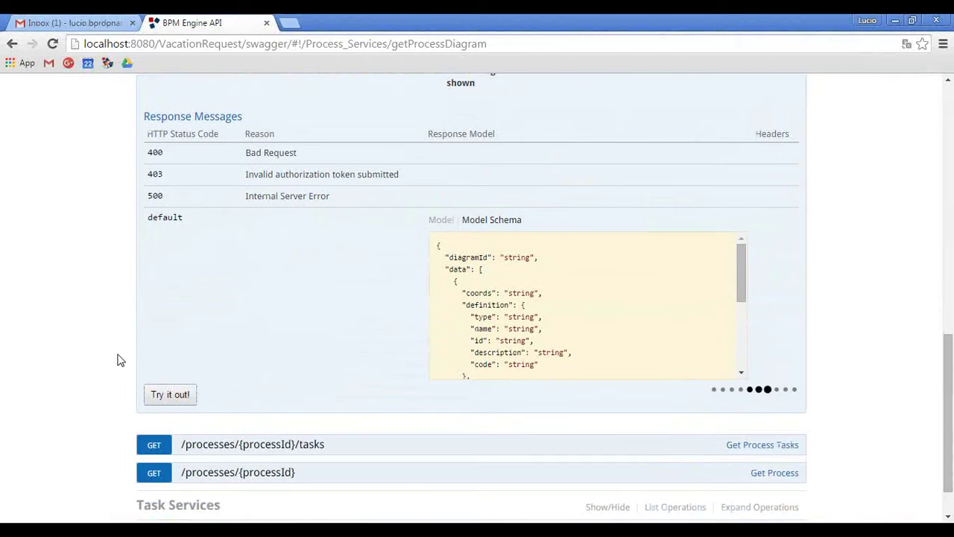
pyautogui.hotkey('alt', 'Tab')
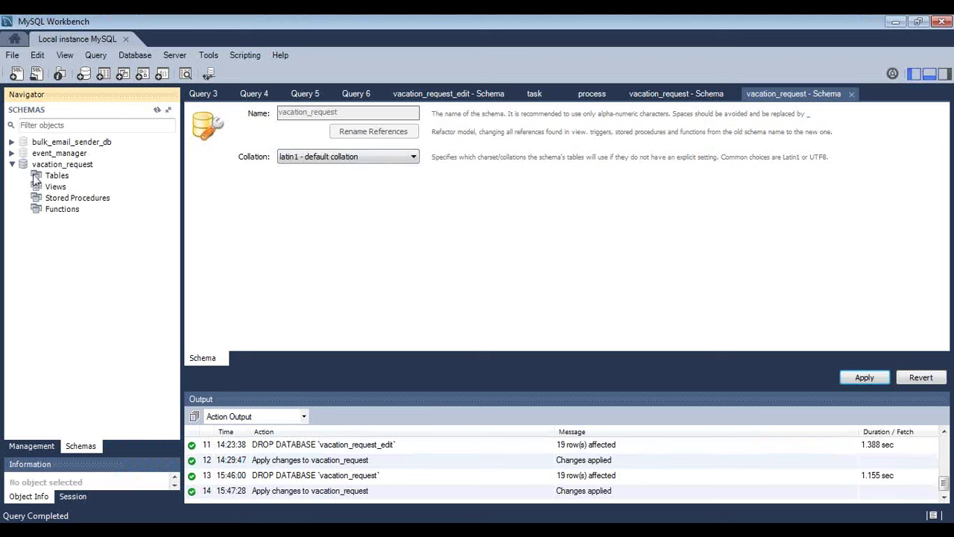
# Refresh vacation_request tables and select rows of the process table, showing three active processes.
pyautogui.rightClick(58, 175)
pyautogui.click(81, 249)
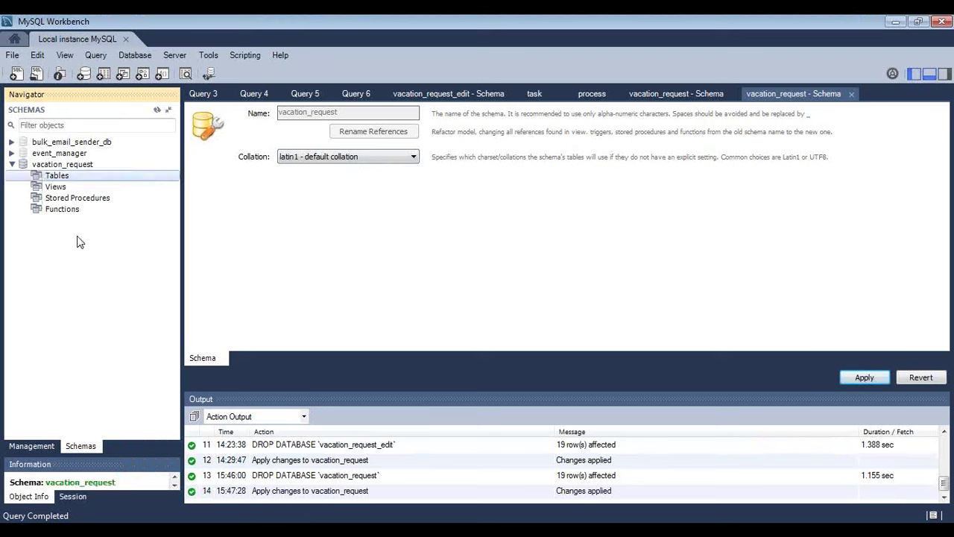
pyautogui.click(26, 176)
pyautogui.rightClick(79, 312)
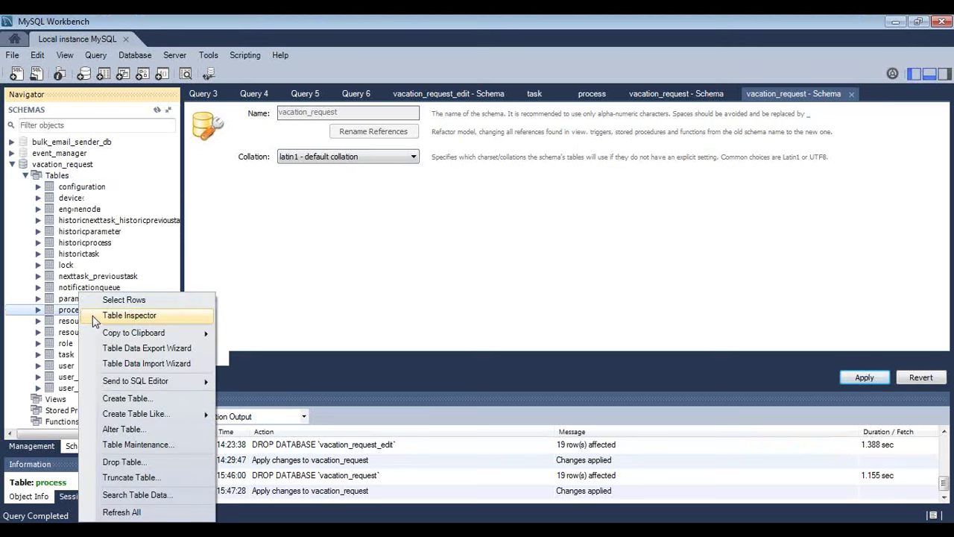
pyautogui.click(93, 301)
pyautogui.click(215, 338)
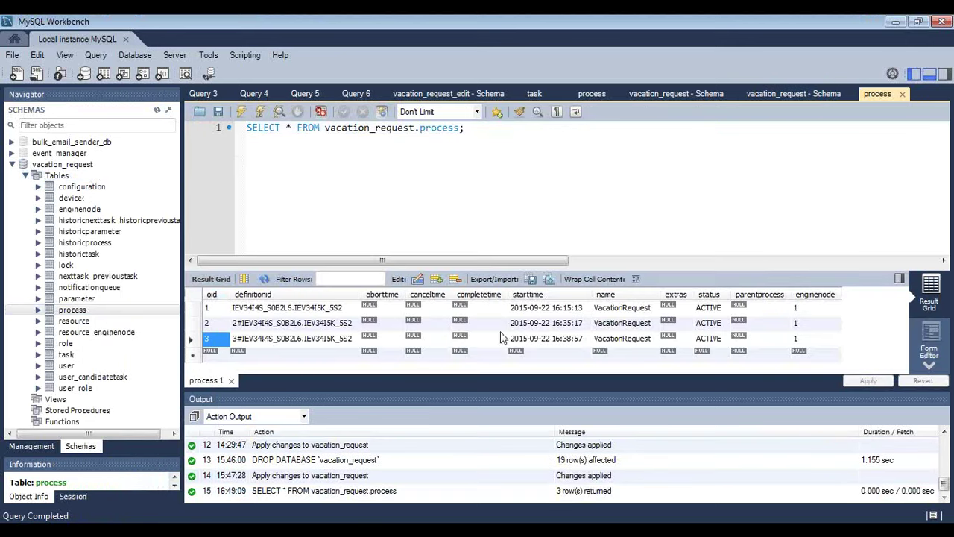
pyautogui.click(895, 22)
# Rerun the process 1 diagram request and select the returned diagramId value.
pyautogui.scroll(3, 260, 209)
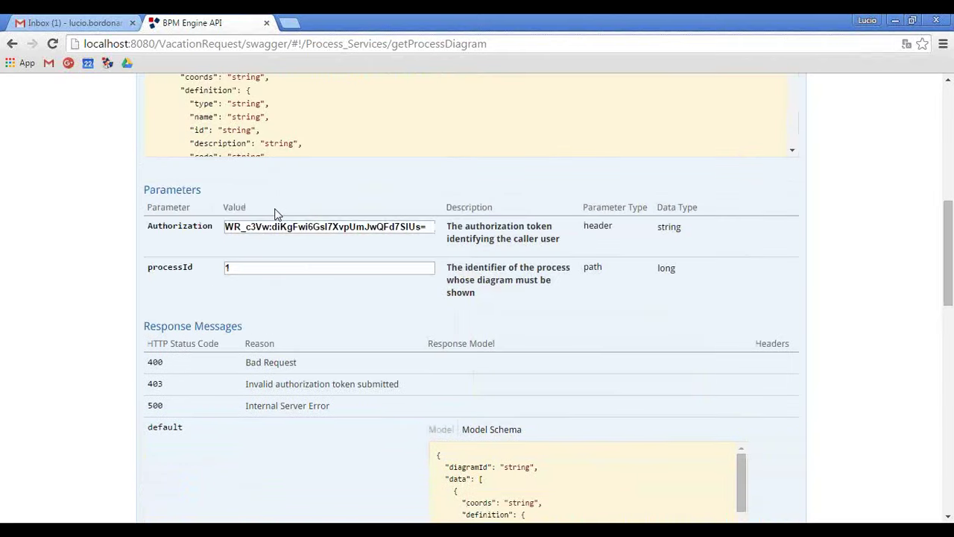
pyautogui.moveTo(240, 267); pyautogui.dragTo(185, 258)
pyautogui.scroll(-5, 85, 315)
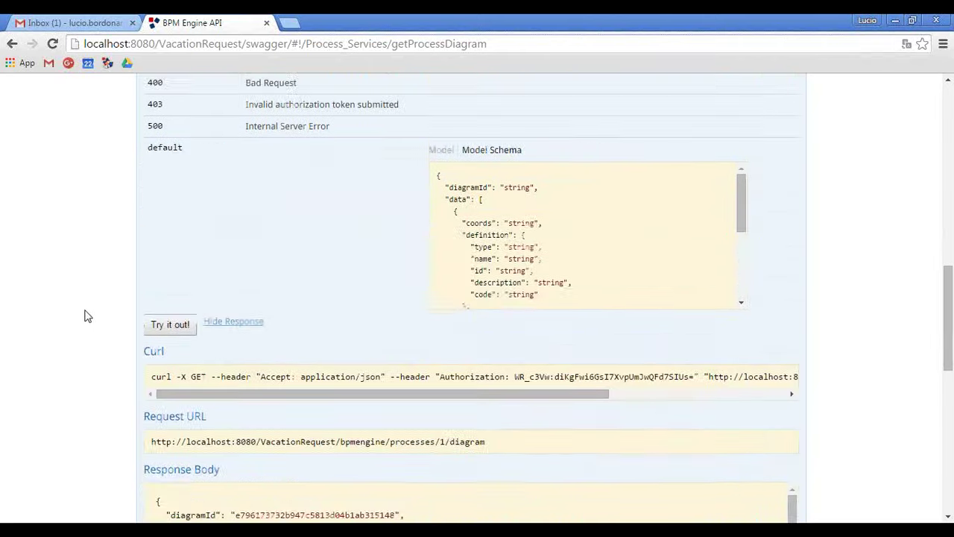
pyautogui.click(176, 190)
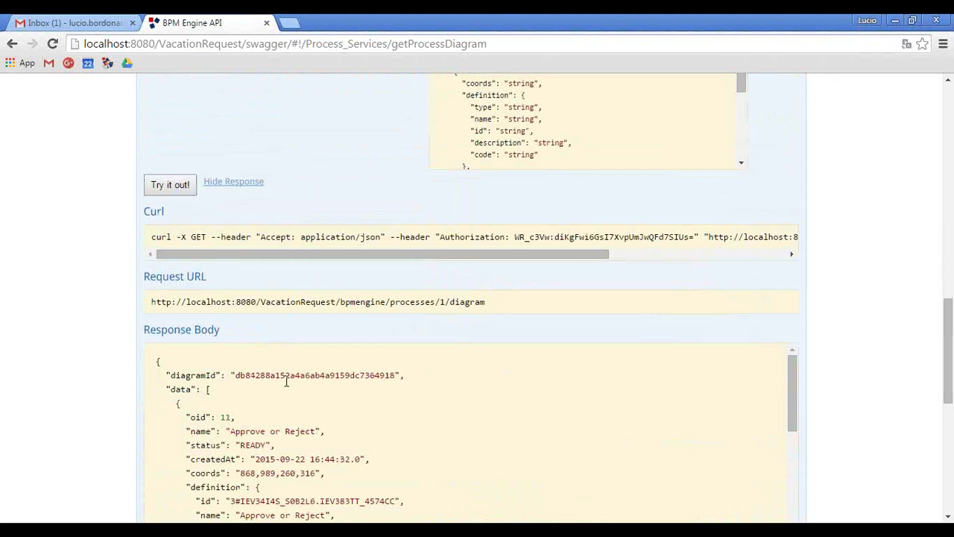
pyautogui.doubleClick(283, 375)
pyautogui.scroll(8, 121, 336)
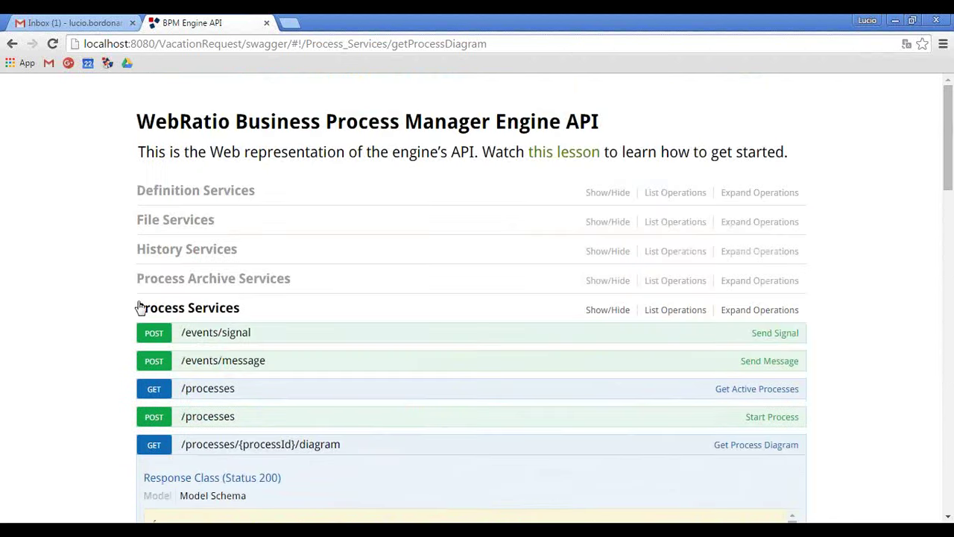
pyautogui.click(214, 216)
# Fill GET /files/download/{fileId} with the diagramId as fileId and the saved token.
pyautogui.click(239, 272)
pyautogui.scroll(-1, 272, 357)
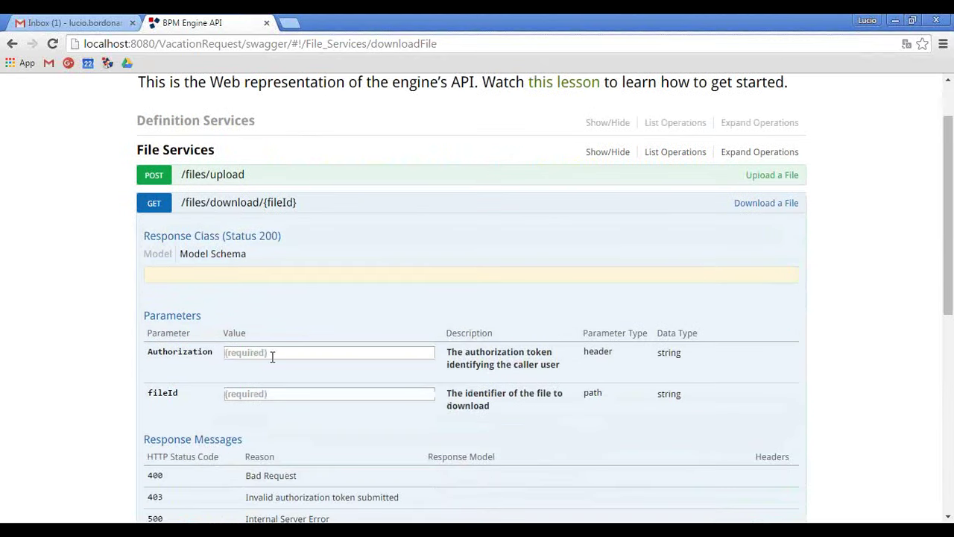
pyautogui.click(258, 393)
pyautogui.hotkey('ctrl', 'v')
pyautogui.hotkey('alt', 'Tab')
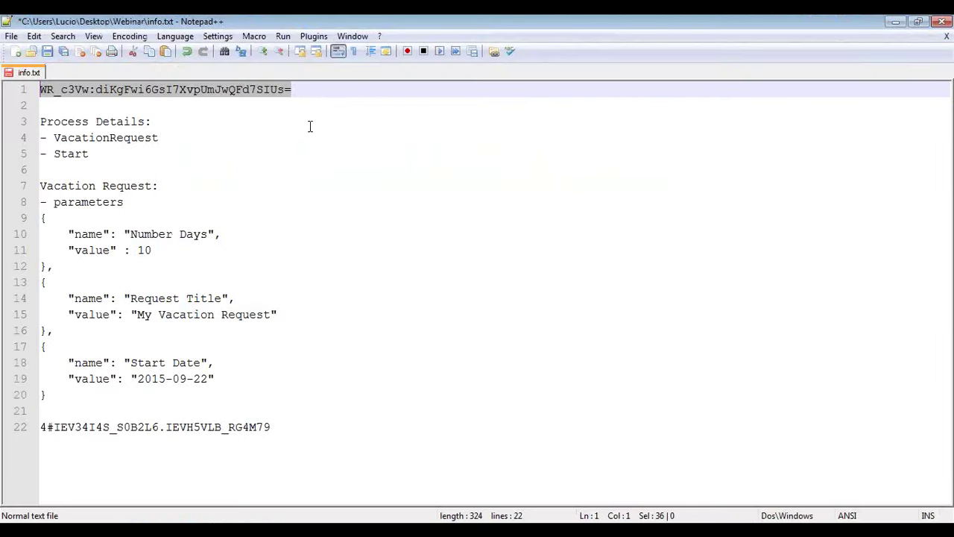
pyautogui.hotkey('ctrl', 'c')
pyautogui.hotkey('alt', 'Tab')
pyautogui.click(256, 353)
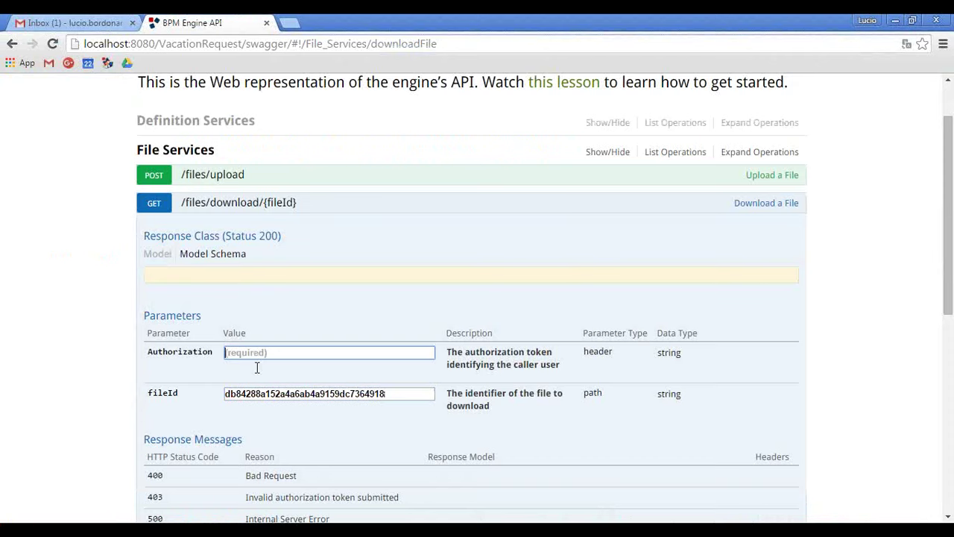
pyautogui.hotkey('ctrl', 'v')
# Download the VacationRequest diagram and view it, with Approve or Reject ready.
pyautogui.scroll(-3, 87, 331)
pyautogui.scroll(-1, 86, 331)
pyautogui.click(170, 282)
pyautogui.scroll(-4, 60, 275)
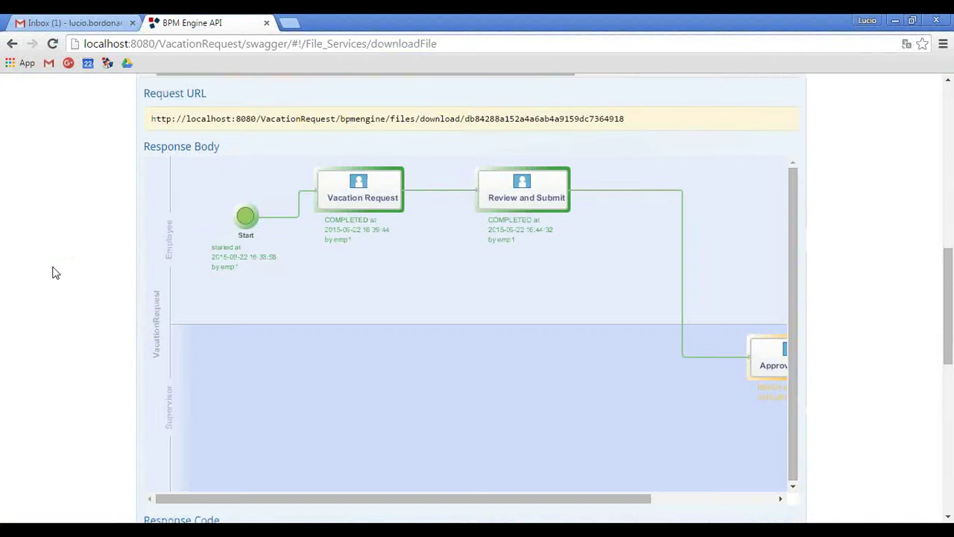
pyautogui.moveTo(601, 498); pyautogui.dragTo(697, 498)
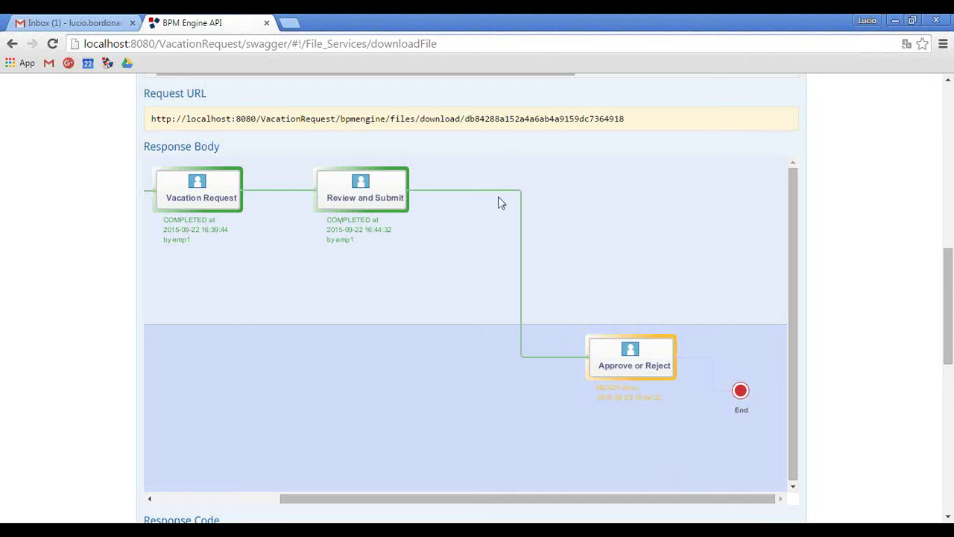
pyautogui.scroll(9, 234, 280)
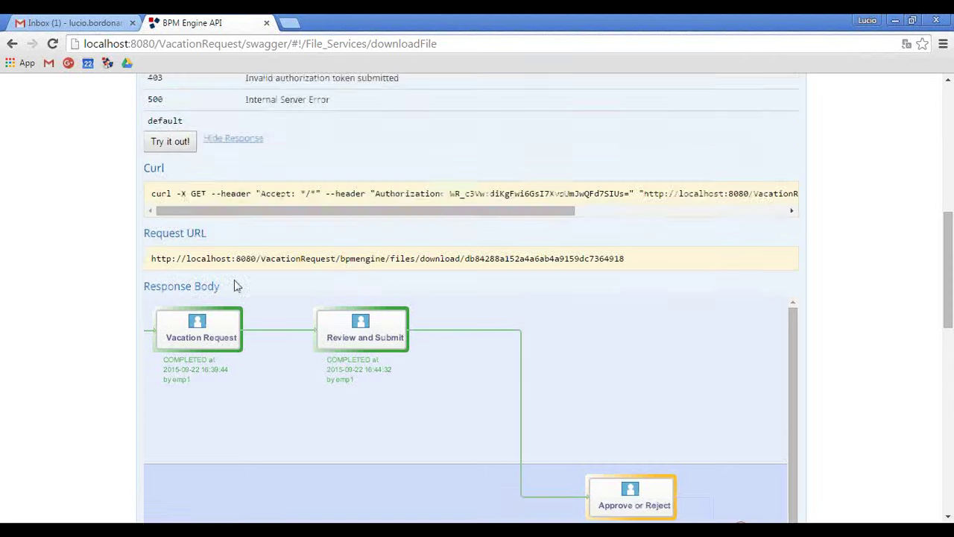
# Collapse File and Process Services and open POST /users/login under User Services.
pyautogui.click(211, 274)
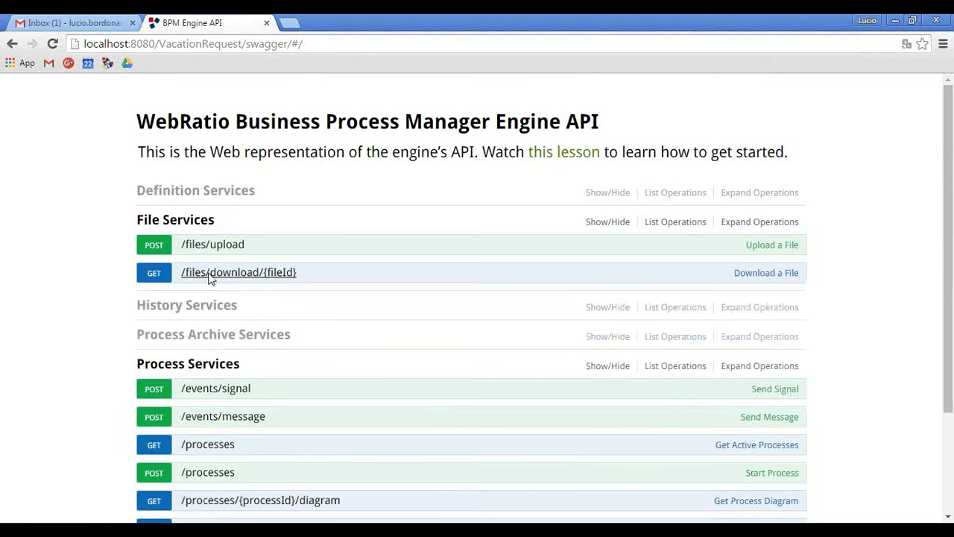
pyautogui.click(205, 225)
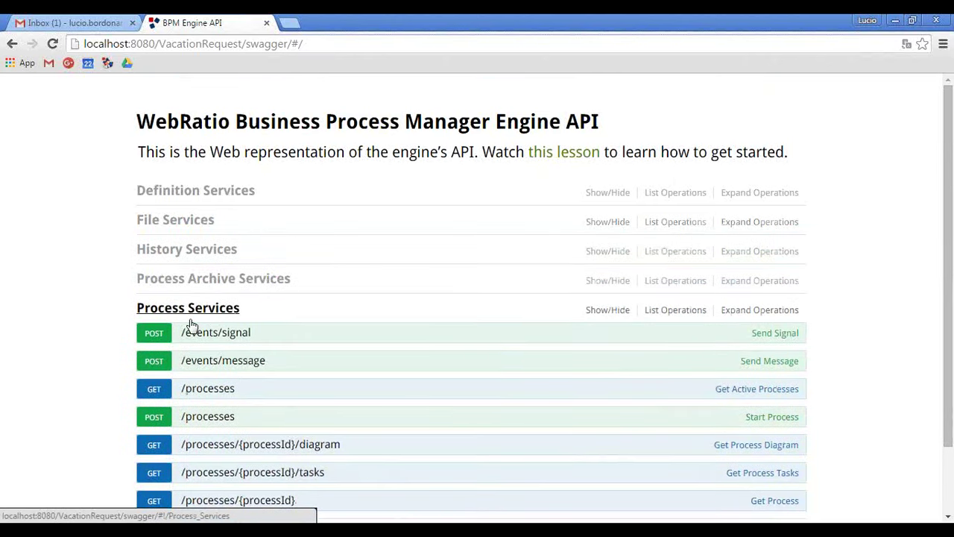
pyautogui.scroll(-1, 17, 315)
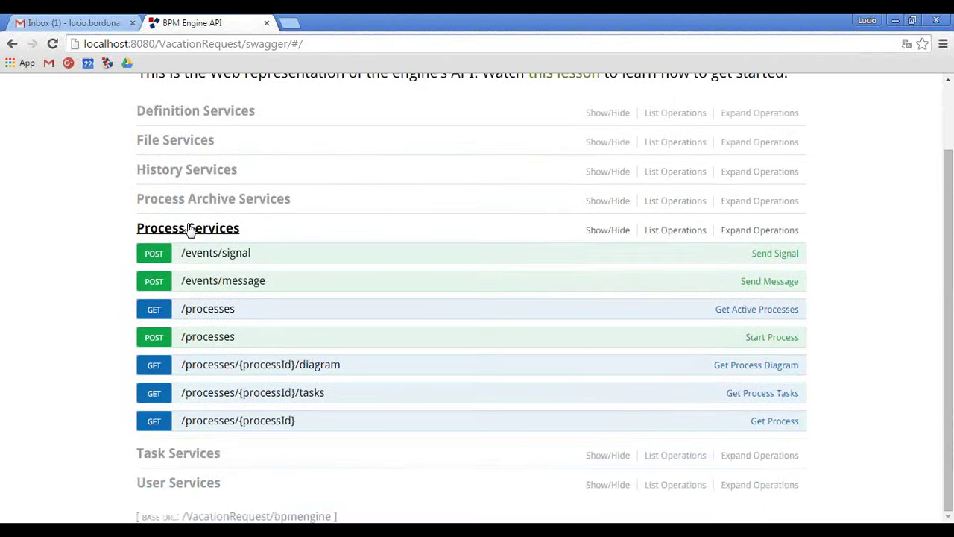
pyautogui.click(187, 227)
pyautogui.click(178, 366)
pyautogui.scroll(-3, 97, 308)
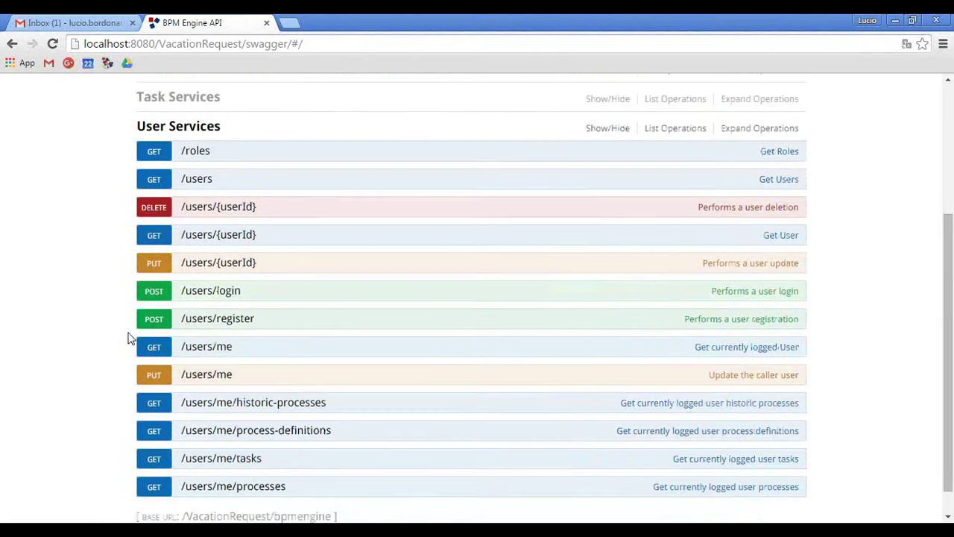
pyautogui.click(214, 296)
pyautogui.scroll(-3, 101, 276)
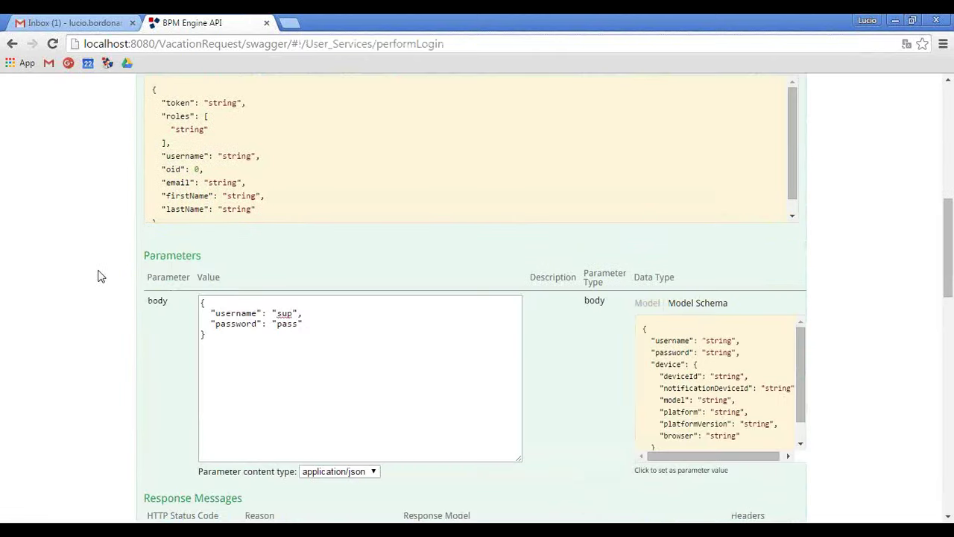
# Change the login body's username to the employee user and send the login request.
pyautogui.doubleClick(284, 313)
pyautogui.write('emp2')
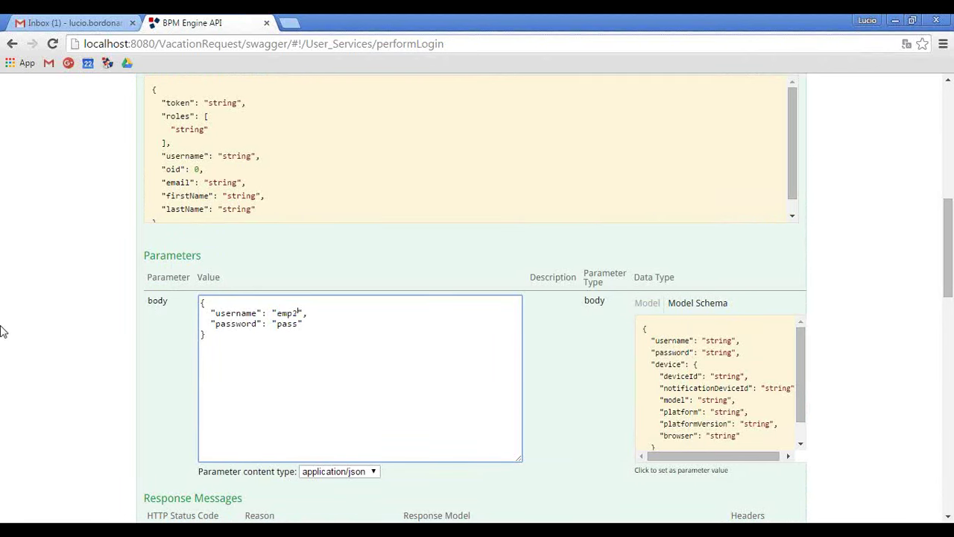
pyautogui.scroll(-5, 2, 331)
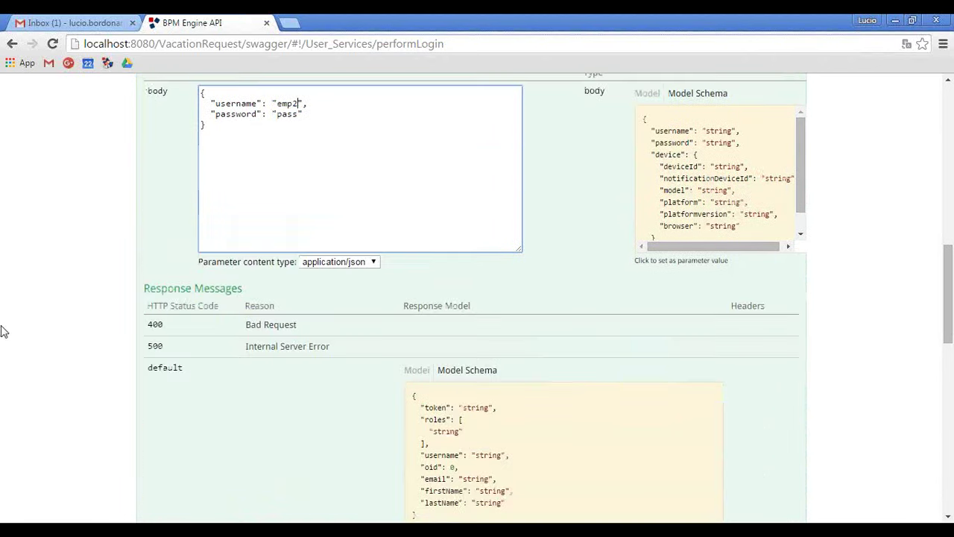
pyautogui.click(170, 335)
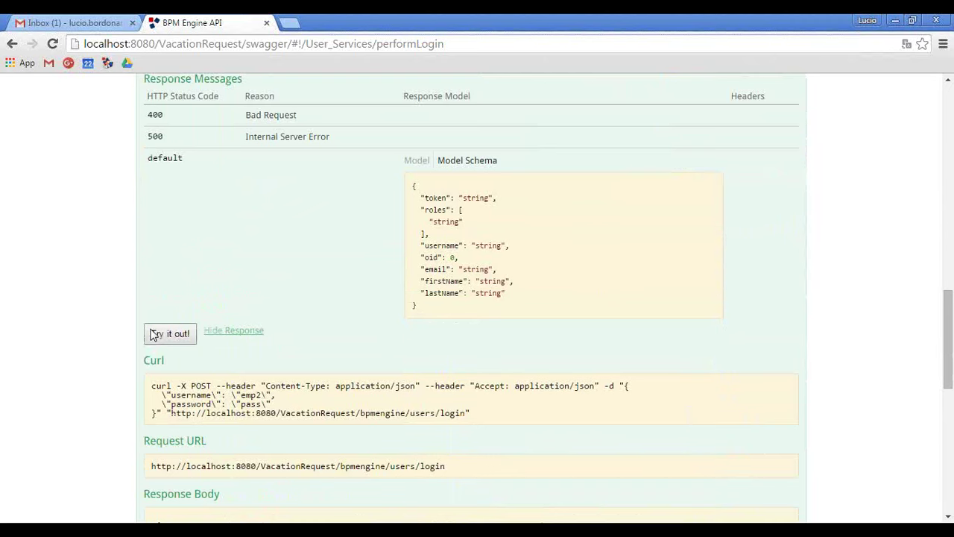
pyautogui.scroll(-3, 291, 438)
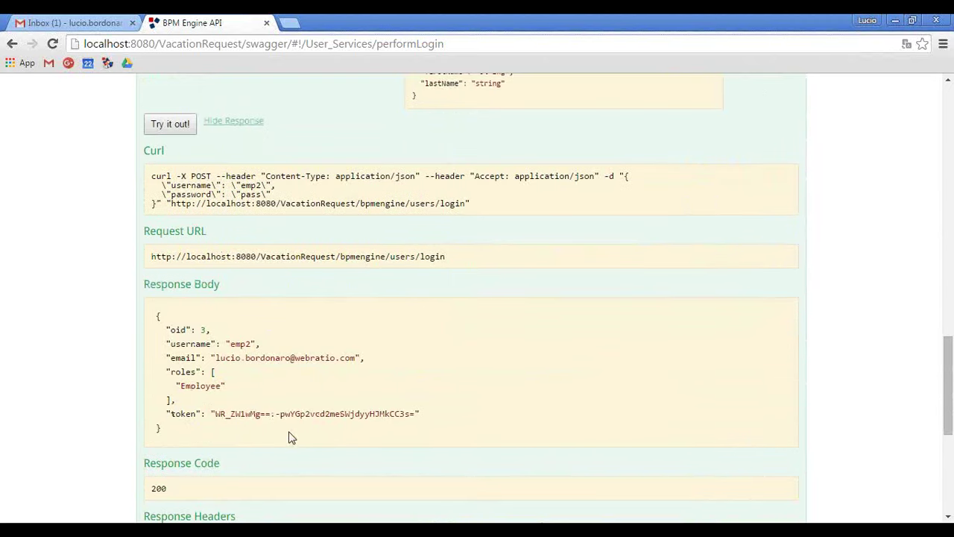
# Copy the returned Employee token and paste it over line 1 of the notes.
pyautogui.doubleClick(416, 412)
pyautogui.hotkey('ctrl', 'c')
pyautogui.hotkey('alt', 'Tab')
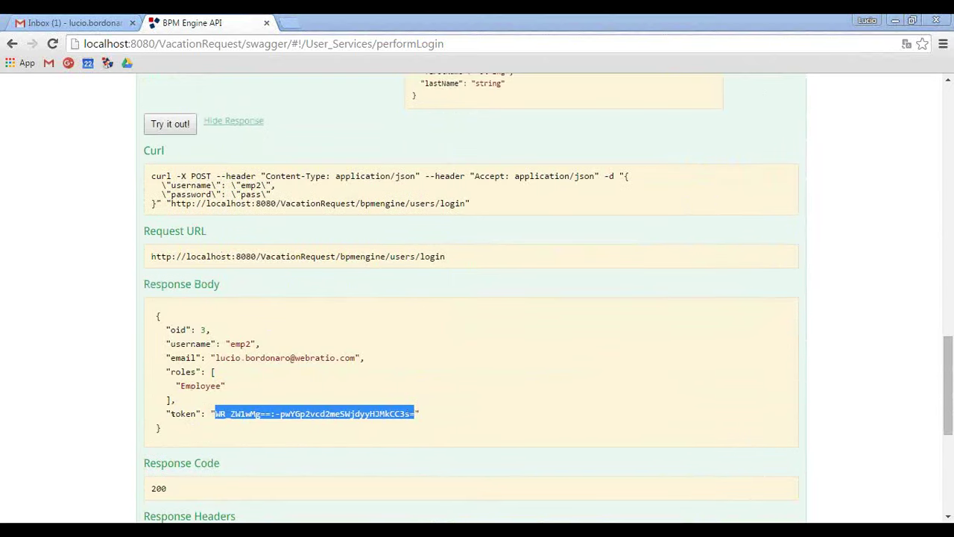
pyautogui.hotkey('ctrl', 'v')
pyautogui.hotkey('shift', 'Home')
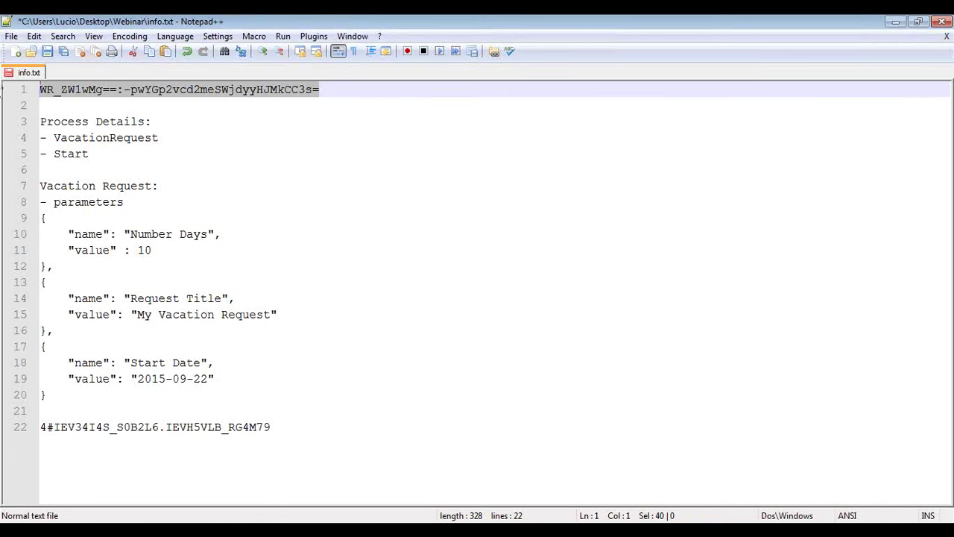
pyautogui.hotkey('alt', 'Tab')
pyautogui.scroll(15, 192, 308)
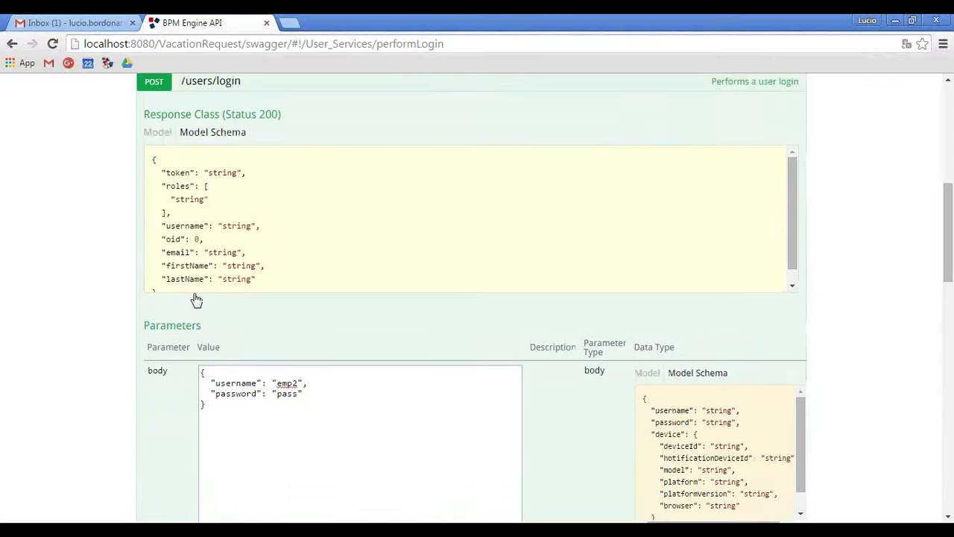
pyautogui.scroll(4, 210, 277)
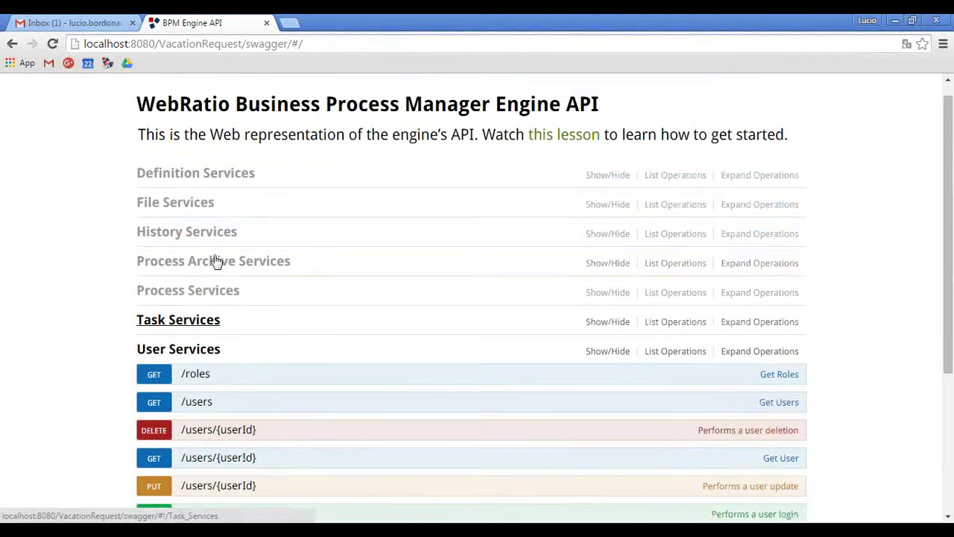
# Open POST /processes under Process Services and paste the new token into Authorization.
pyautogui.click(184, 325)
pyautogui.click(189, 294)
pyautogui.scroll(-1, 201, 313)
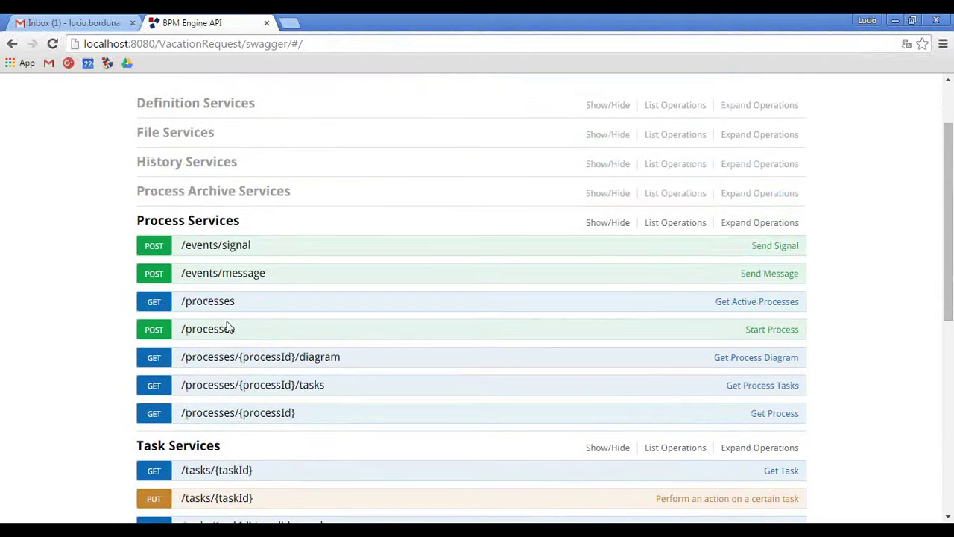
pyautogui.click(216, 328)
pyautogui.scroll(-5, 110, 288)
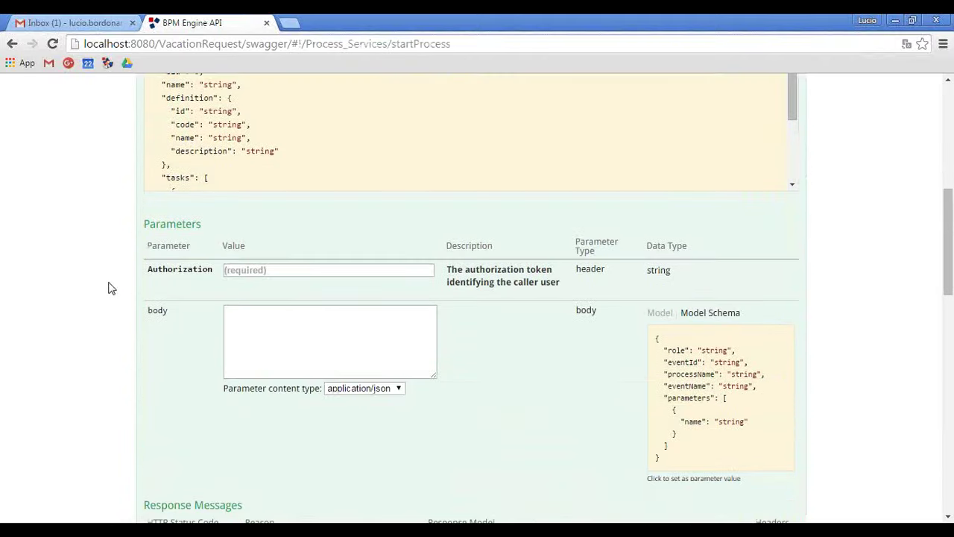
pyautogui.click(281, 273)
pyautogui.hotkey('ctrl', 'v')
# Set the body to processName VacationRequest and eventName Start, dropping role, eventId and parameters.
pyautogui.click(648, 346)
pyautogui.moveTo(350, 336); pyautogui.dragTo(218, 320)
pyautogui.press('BackSpace')
pyautogui.press('BackSpace')
pyautogui.doubleClick(332, 323)
pyautogui.write('Vacatio')
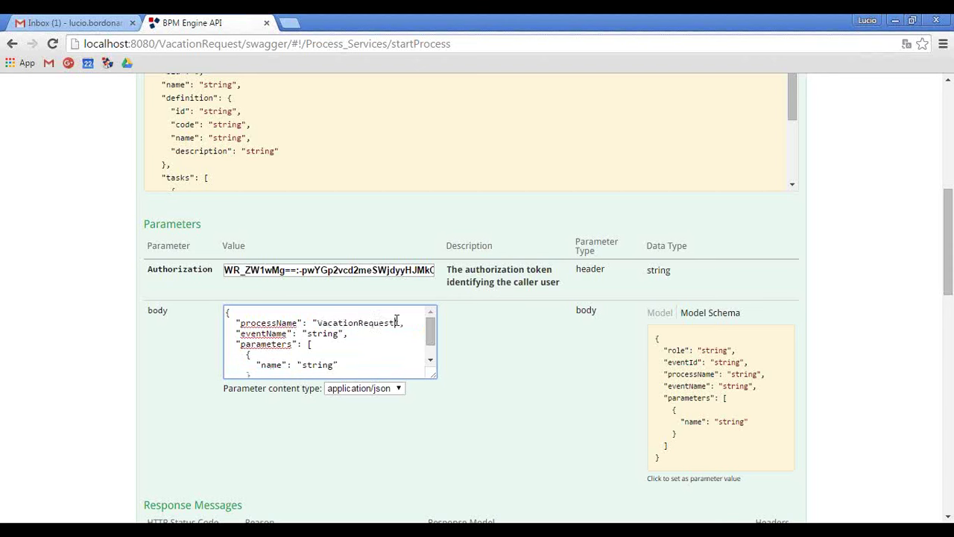
pyautogui.doubleClick(319, 333)
pyautogui.write('Start')
pyautogui.moveTo(341, 334); pyautogui.dragTo(379, 365)
pyautogui.press('BackSpace')
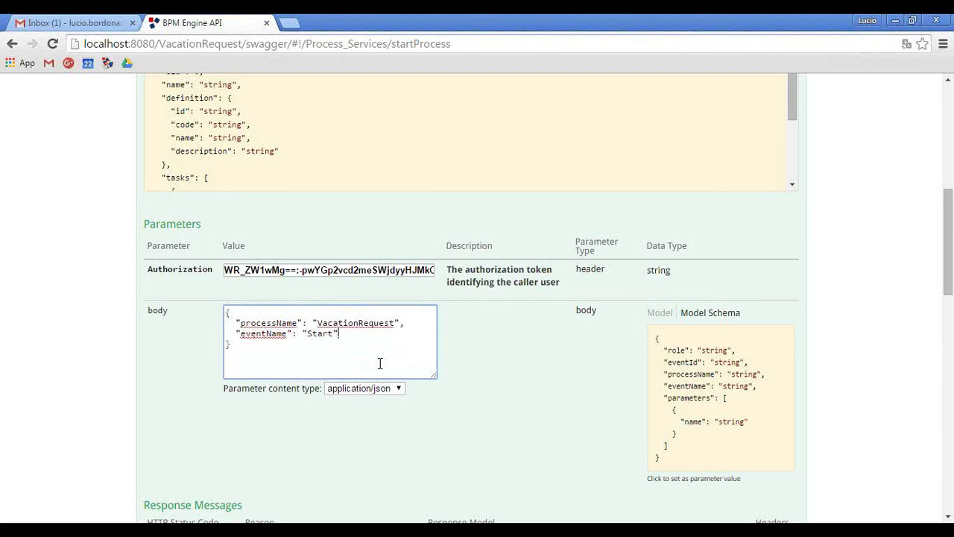
# Send the start request, creating process 4 with a READY Vacation Request task.
pyautogui.scroll(-7, 138, 345)
pyautogui.click(180, 294)
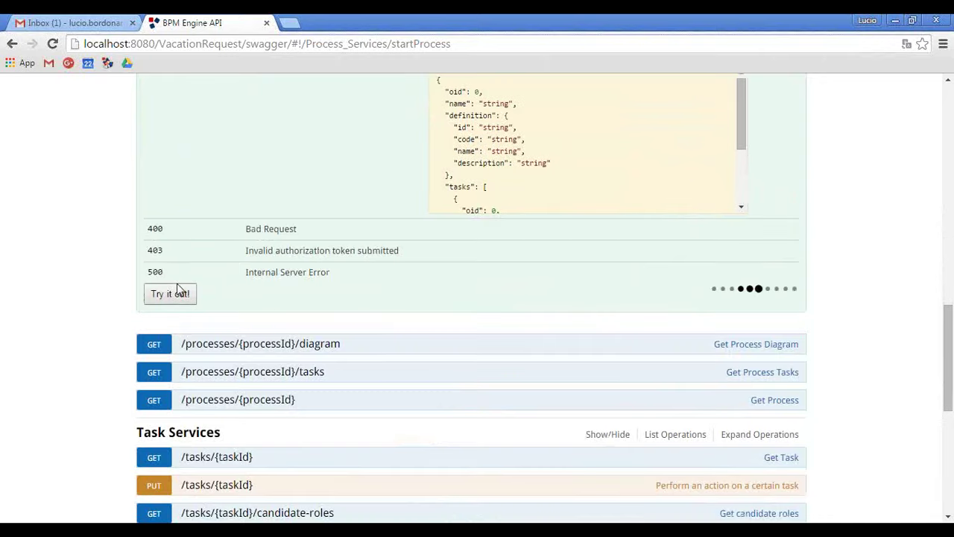
pyautogui.scroll(-3, 147, 356)
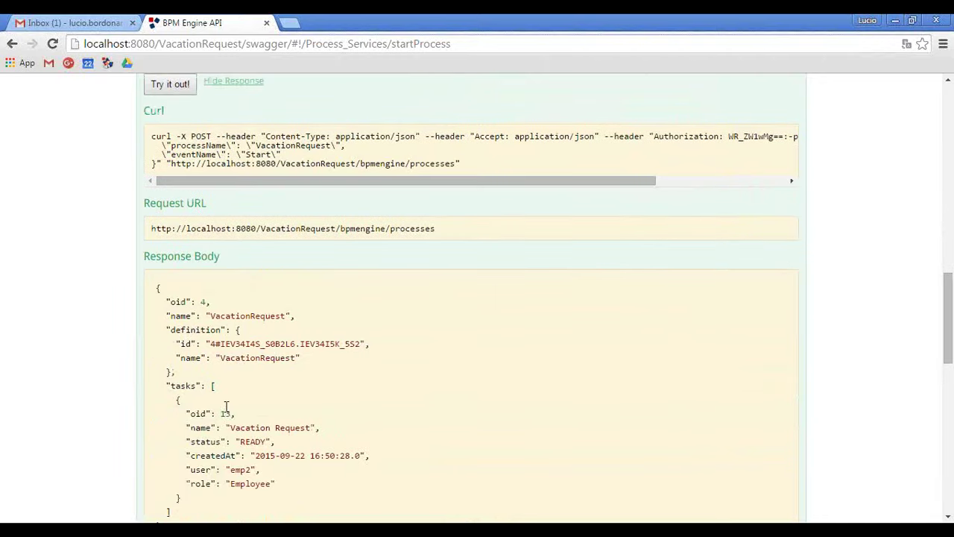
pyautogui.scroll(13, 226, 406)
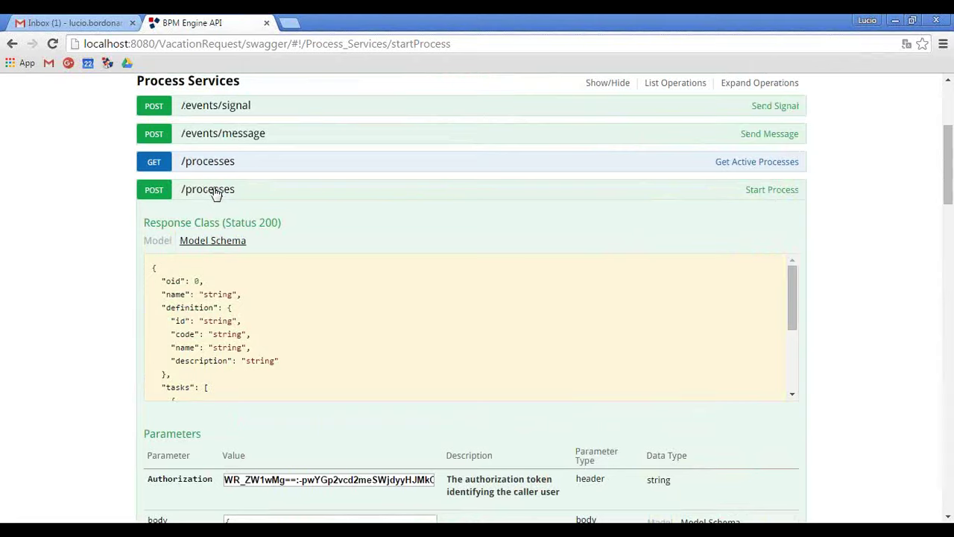
pyautogui.click(215, 191)
# Open PUT /tasks/{taskId} with the saved token and taskId 13.
pyautogui.click(209, 359)
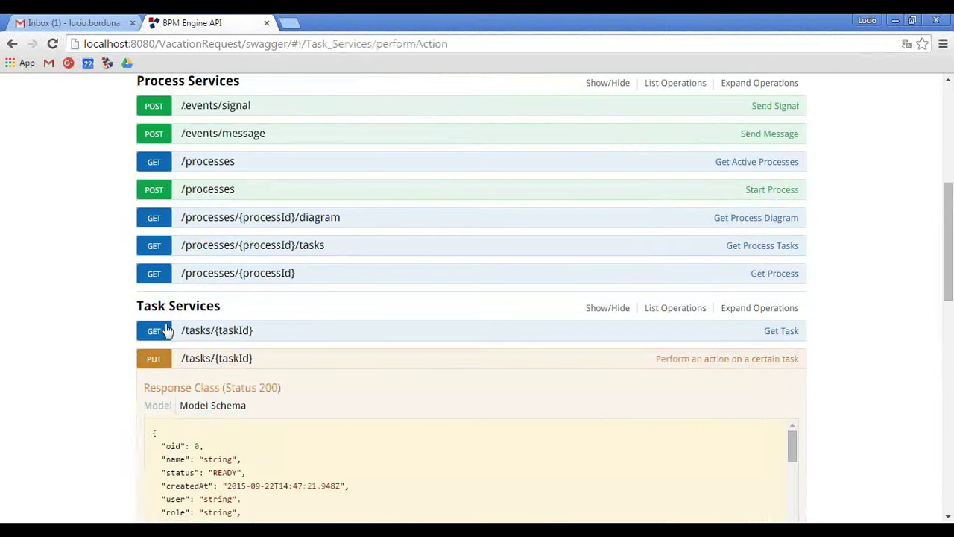
pyautogui.scroll(-5, 70, 279)
pyautogui.click(286, 290)
pyautogui.hotkey('ctrl', 'v')
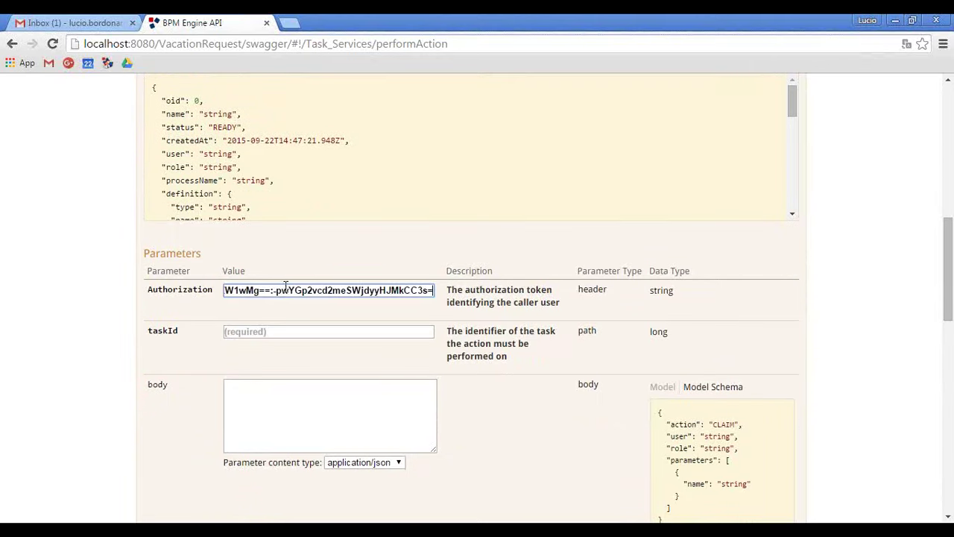
pyautogui.click(273, 331)
pyautogui.write('13')
# Send a body containing only action CLAIM, making the Vacation Request task ACTIVE.
pyautogui.scroll(-3, 581, 371)
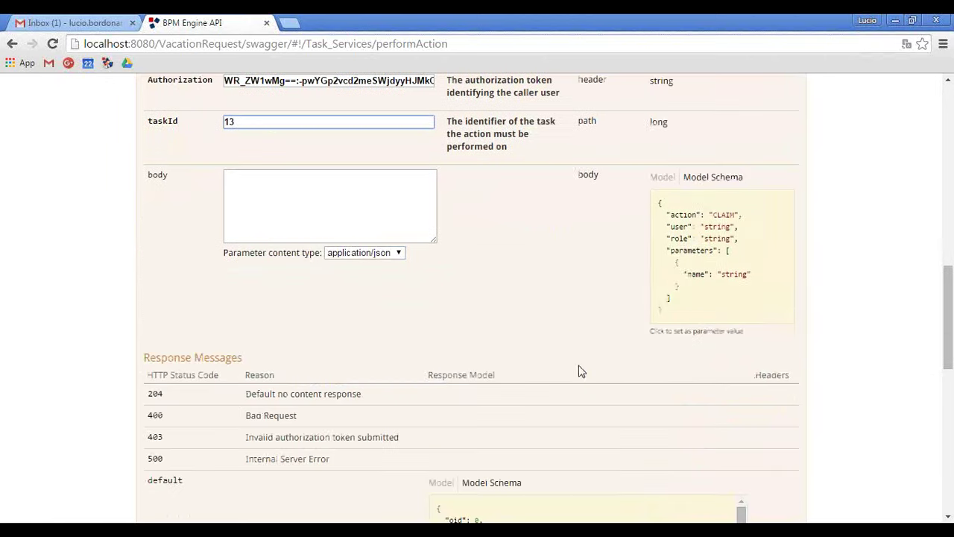
pyautogui.click(692, 226)
pyautogui.moveTo(324, 187); pyautogui.dragTo(350, 222)
pyautogui.press('BackSpace')
pyautogui.scroll(-3, 75, 323)
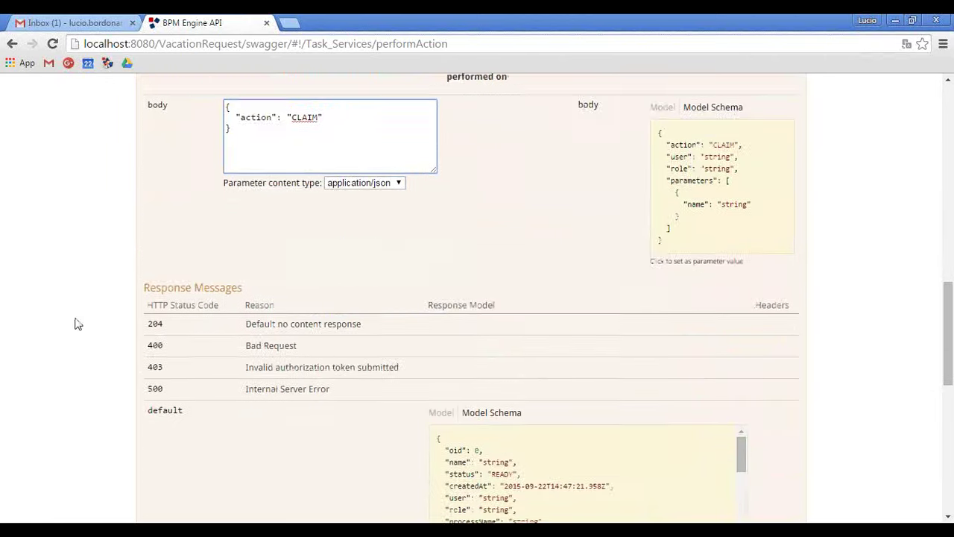
pyautogui.click(170, 447)
pyautogui.scroll(-3, 131, 391)
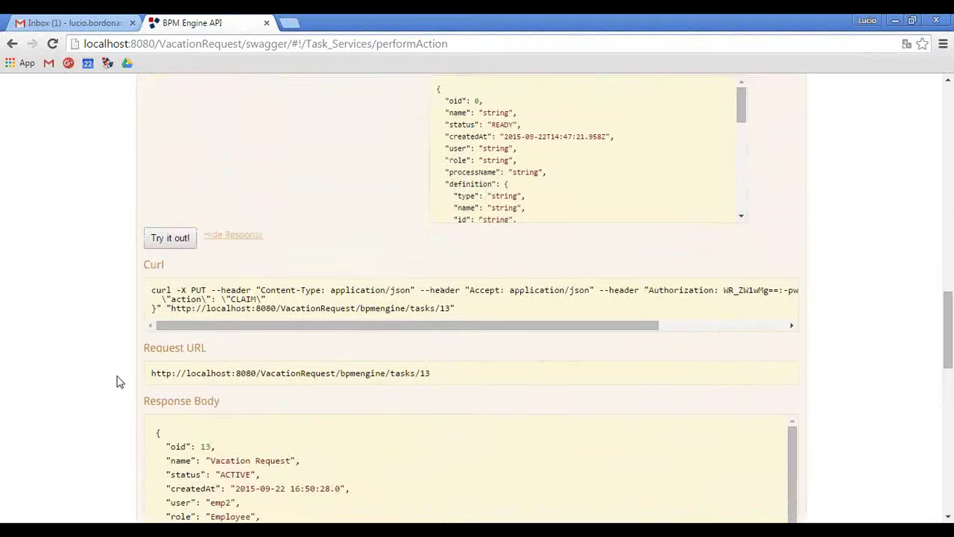
pyautogui.scroll(6, 117, 379)
# Reset the task 13 body to the example, set action COMPLETE, and remove user, role and placeholder parameter.
pyautogui.click(240, 217)
pyautogui.hotkey('ctrl', 'a')
pyautogui.press('BackSpace')
pyautogui.click(662, 256)
pyautogui.doubleClick(309, 186)
pyautogui.write('CO')
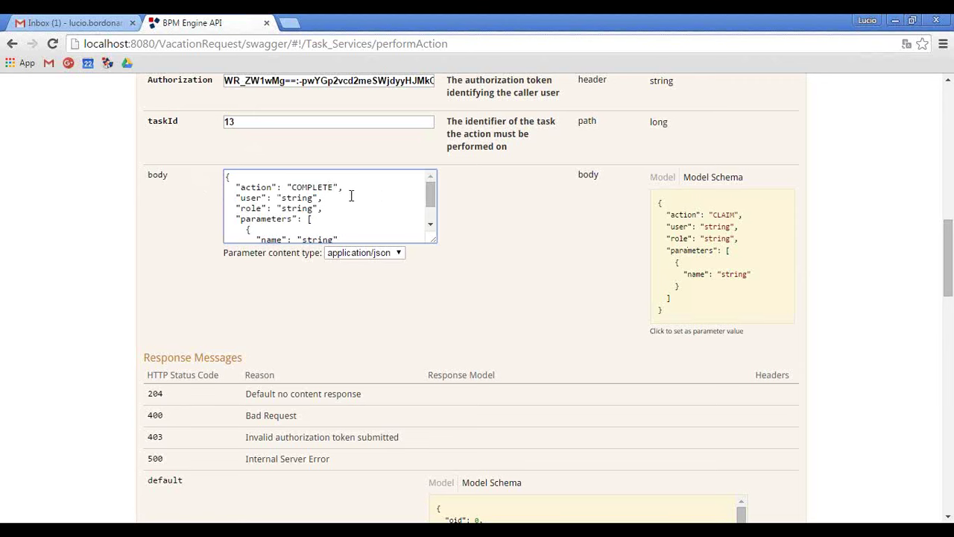
pyautogui.moveTo(339, 187); pyautogui.dragTo(351, 207)
pyautogui.press('BackSpace')
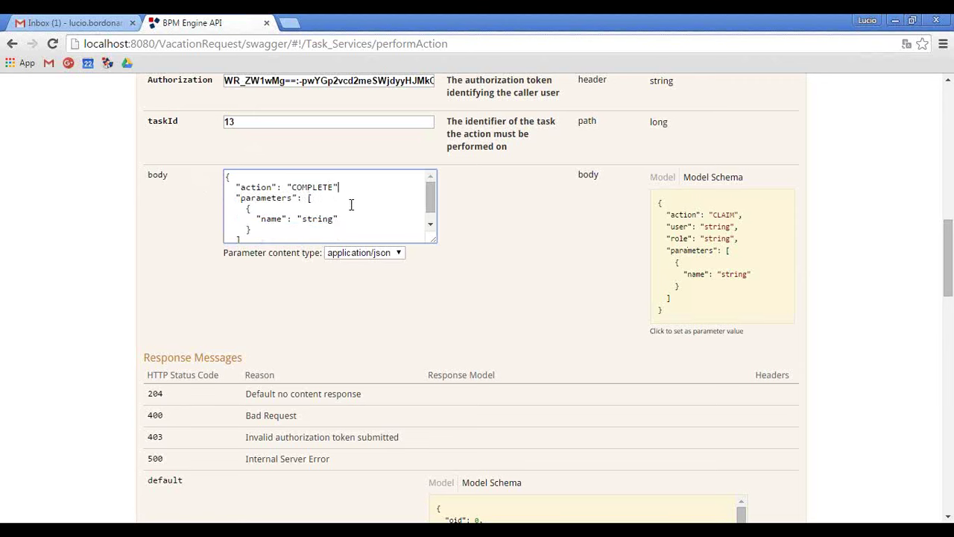
pyautogui.moveTo(271, 234); pyautogui.dragTo(201, 211)
pyautogui.press('BackSpace')
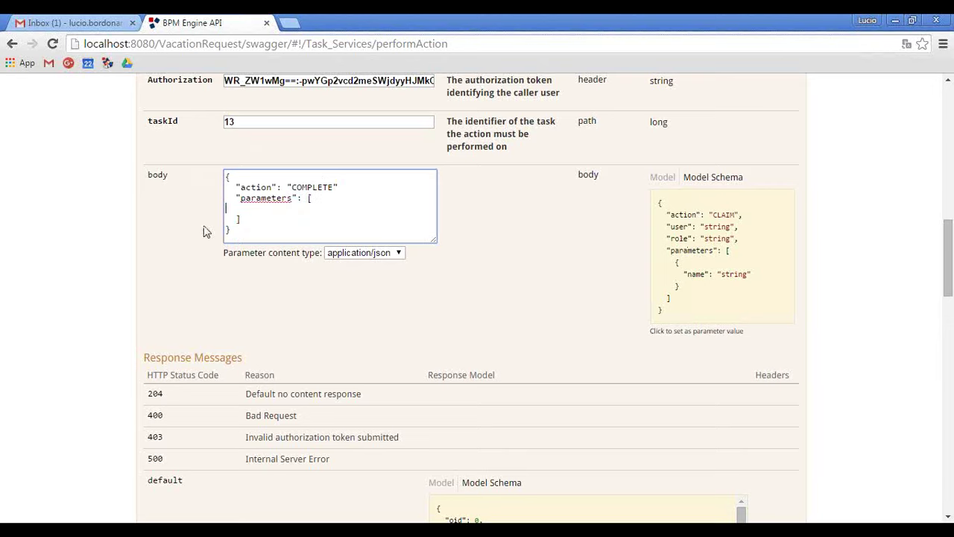
# Paste the Number Days, Request Title and Start Date parameter objects from Notepad++ and send the request.
pyautogui.hotkey('alt', 'Tab')
pyautogui.moveTo(64, 393); pyautogui.dragTo(3, 218)
pyautogui.hotkey('ctrl', 'c')
pyautogui.hotkey('alt', 'Tab')
pyautogui.click(246, 207)
pyautogui.hotkey('ctrl', 'v')
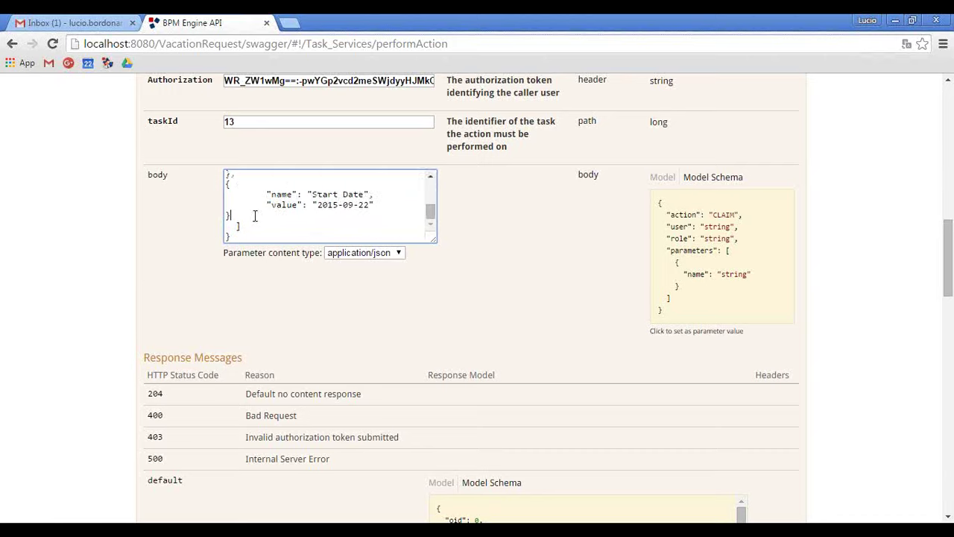
pyautogui.scroll(-3, 164, 414)
pyautogui.click(170, 447)
# Inspect the error response and the body's closing brackets to locate the problem.
pyautogui.scroll(-5, 132, 386)
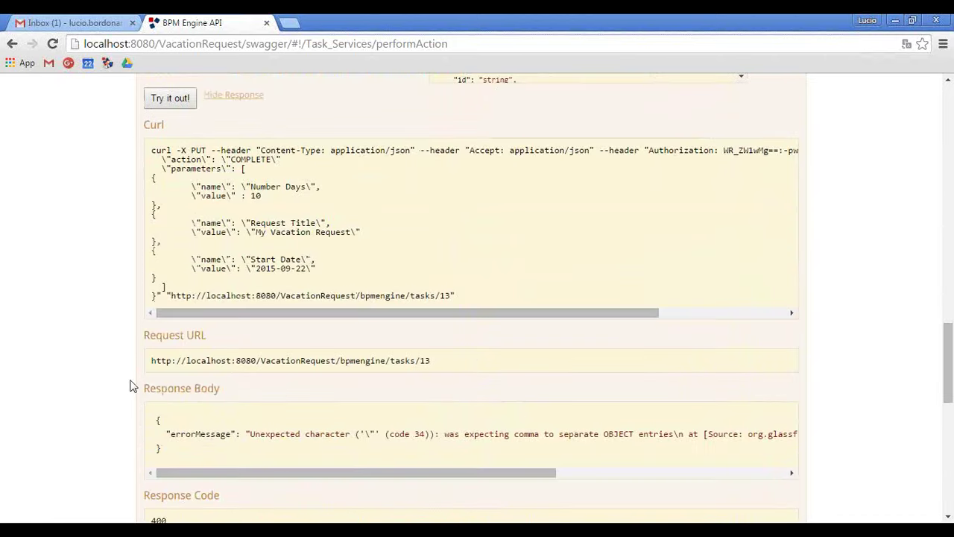
pyautogui.moveTo(409, 402); pyautogui.dragTo(17, 231)
pyautogui.scroll(10, 66, 226)
pyautogui.scroll(2, 300, 296)
pyautogui.scroll(-2, 289, 291)
pyautogui.click(249, 295)
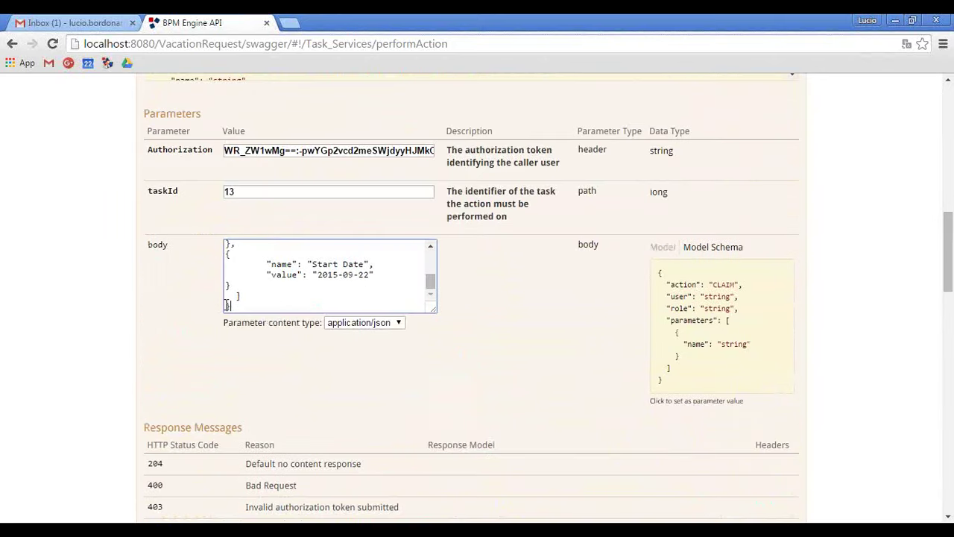
pyautogui.moveTo(221, 298); pyautogui.dragTo(224, 302)
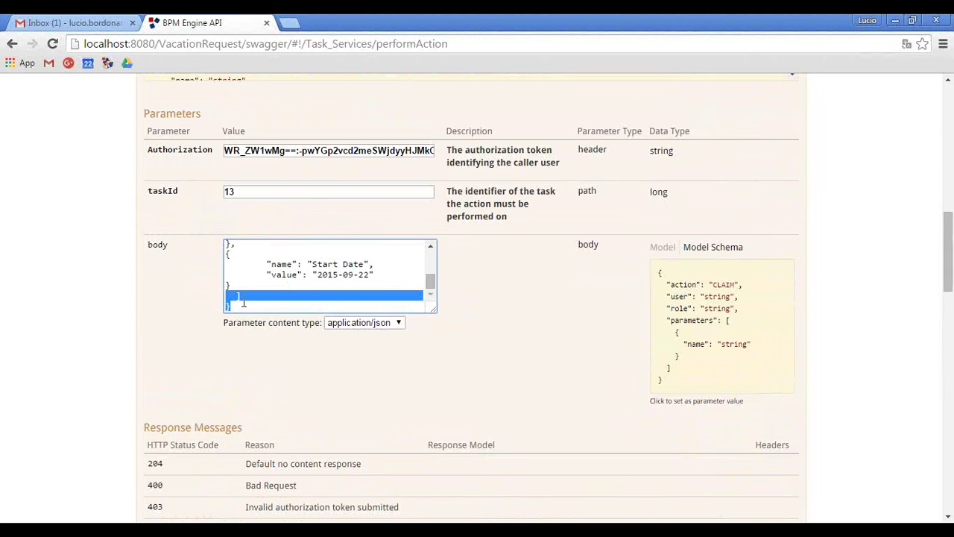
pyautogui.scroll(8, 255, 291)
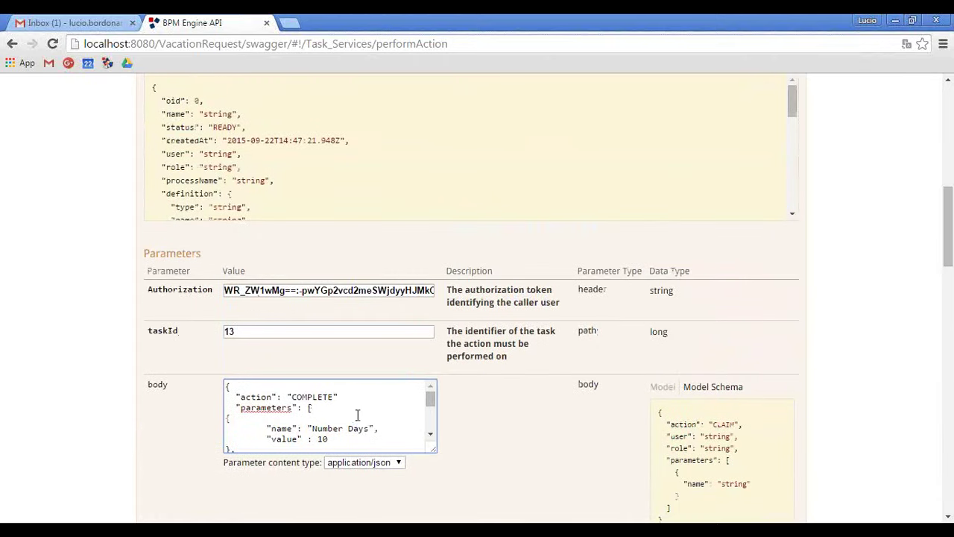
# Restore the example body and paste the three parameter objects over the placeholder parameter.
pyautogui.hotkey('ctrl', 'a')
pyautogui.press('Delete')
pyautogui.click(678, 437)
pyautogui.scroll(-2, 305, 421)
pyautogui.moveTo(269, 421); pyautogui.dragTo(216, 399)
pyautogui.click(215, 401)
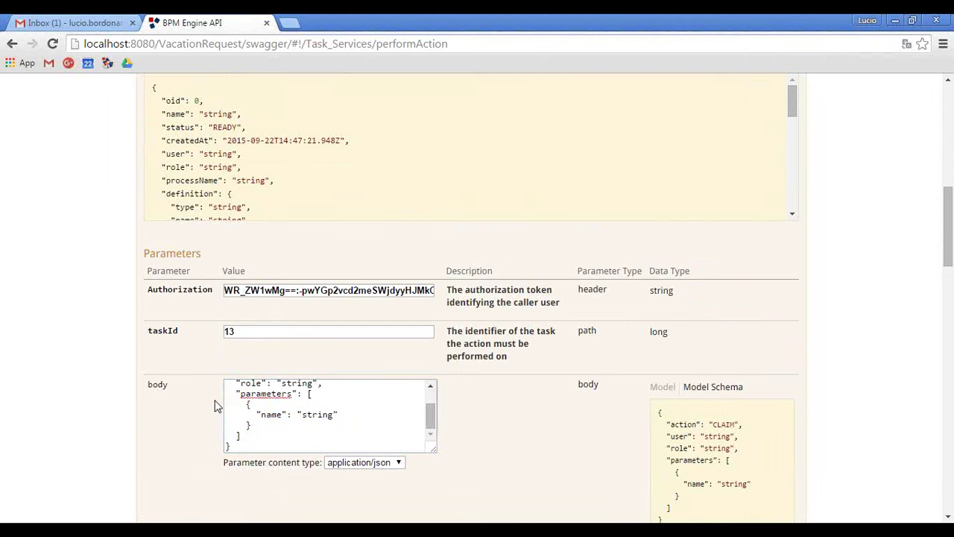
pyautogui.moveTo(268, 425); pyautogui.dragTo(213, 405)
pyautogui.hotkey('ctrl', 'v')
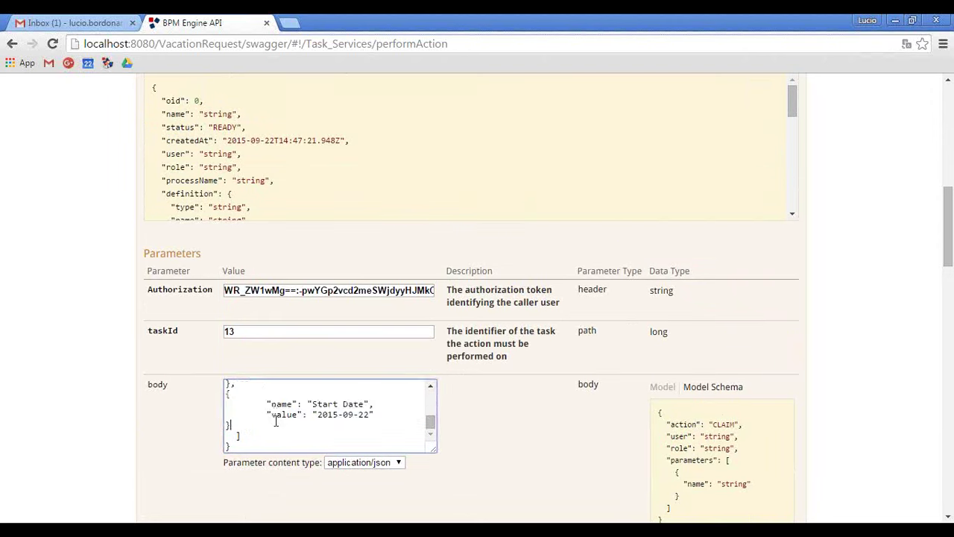
# Remove user and role, set action COMPLETE, resend for task 13, and check the chained Review and Submit task 14.
pyautogui.scroll(3, 276, 422)
pyautogui.moveTo(333, 422); pyautogui.dragTo(325, 397)
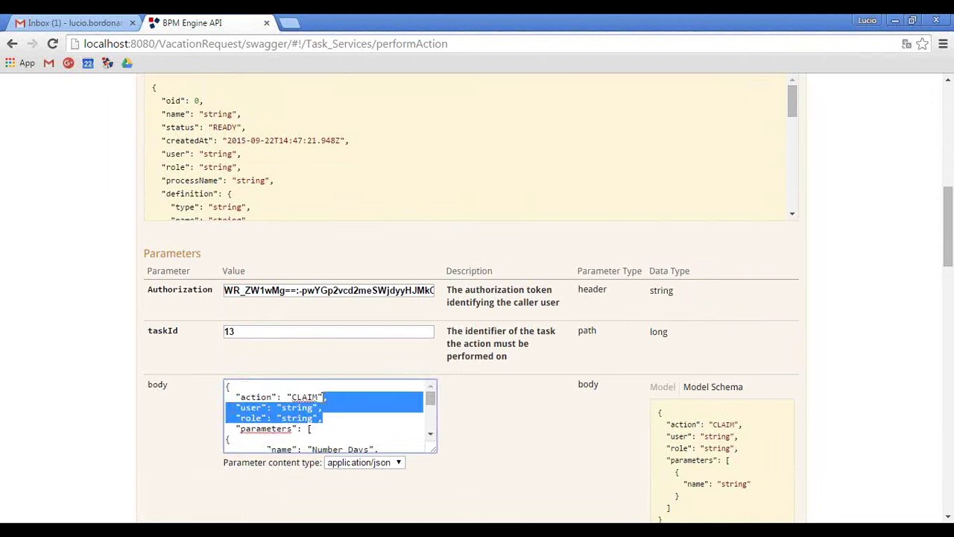
pyautogui.press('BackSpace')
pyautogui.doubleClick(304, 398)
pyautogui.write('C')
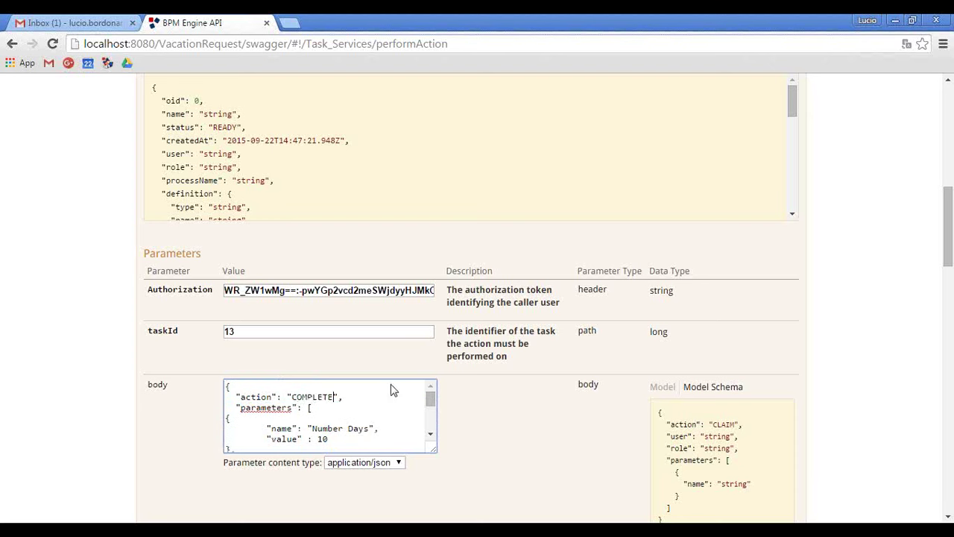
pyautogui.scroll(-5, 190, 363)
pyautogui.click(159, 514)
pyautogui.scroll(-3, 108, 413)
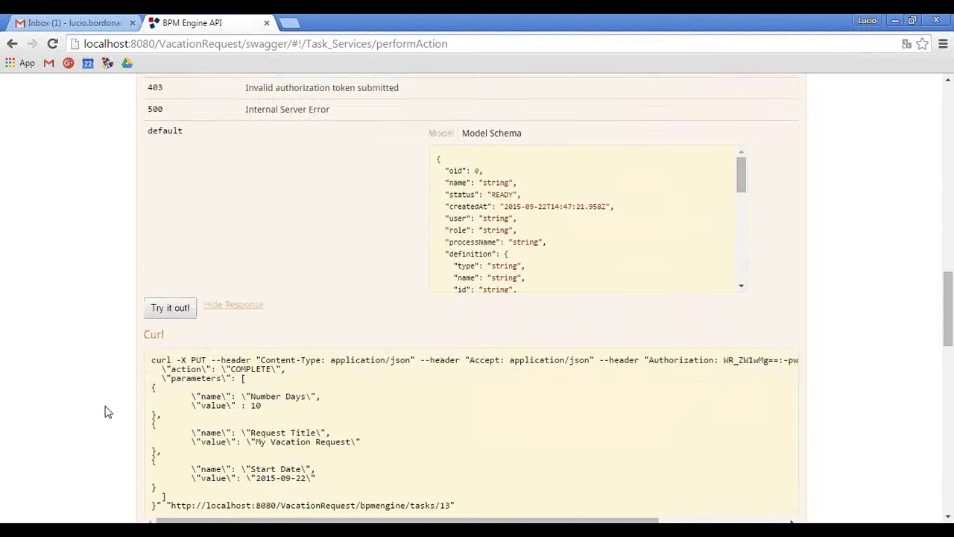
pyautogui.scroll(-5, 108, 412)
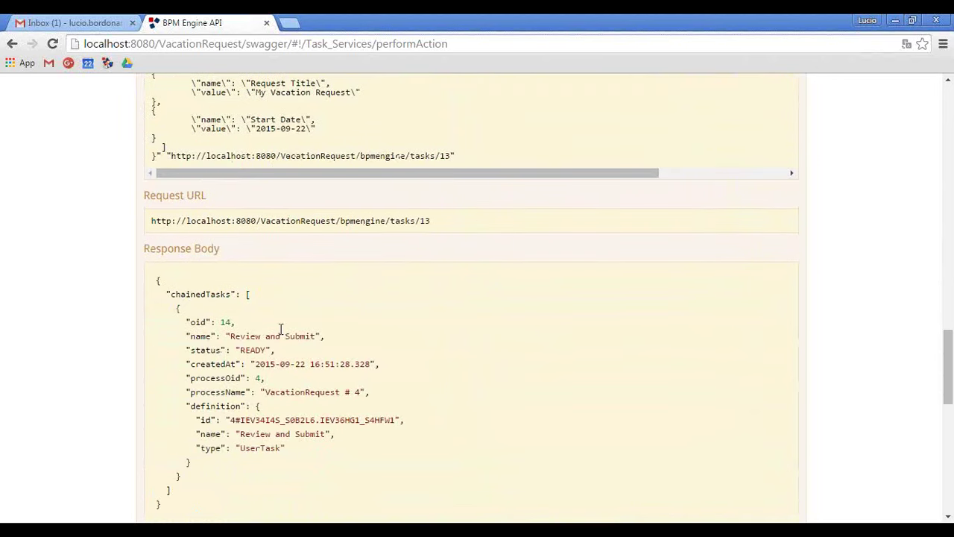
pyautogui.scroll(15, 310, 345)
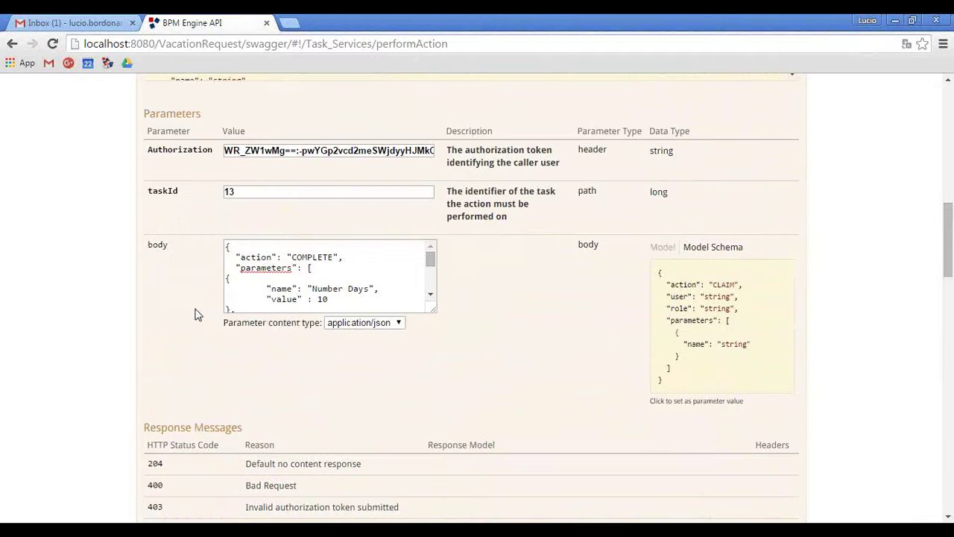
# Claim task 14 with a body containing only the CLAIM action.
pyautogui.doubleClick(227, 470)
pyautogui.write('14')
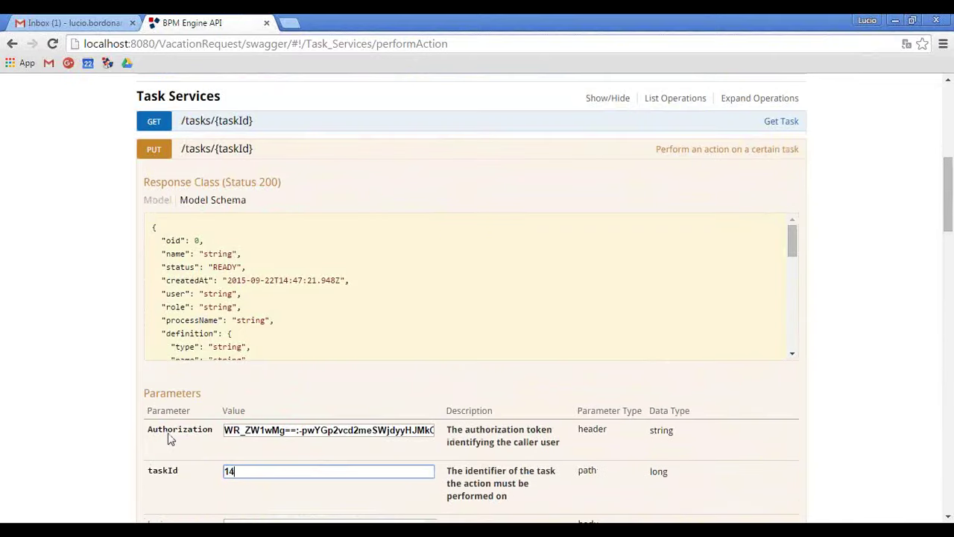
pyautogui.scroll(-3, 335, 437)
pyautogui.click(365, 335)
pyautogui.hotkey('ctrl', 'a')
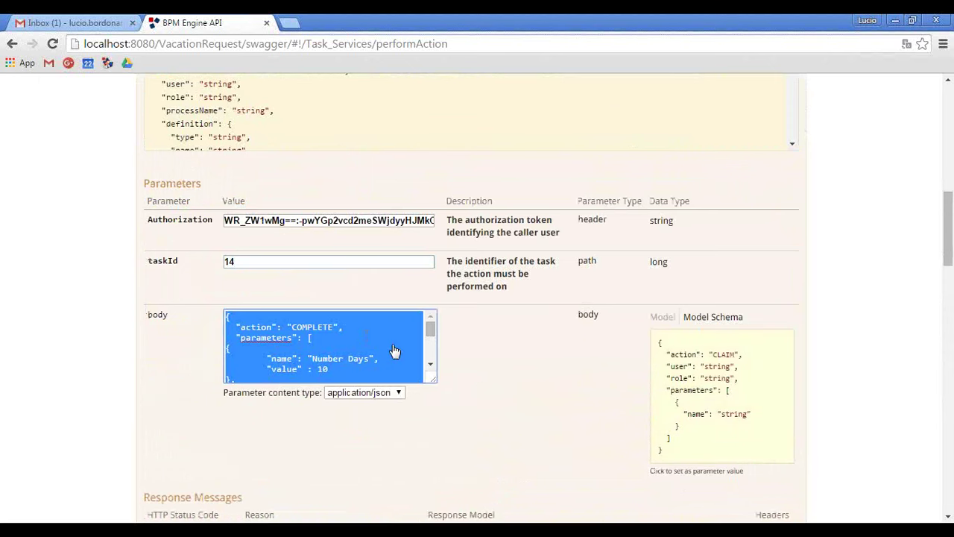
pyautogui.click(705, 384)
pyautogui.moveTo(322, 328); pyautogui.dragTo(357, 377)
pyautogui.press('BackSpace')
pyautogui.scroll(-5, 88, 429)
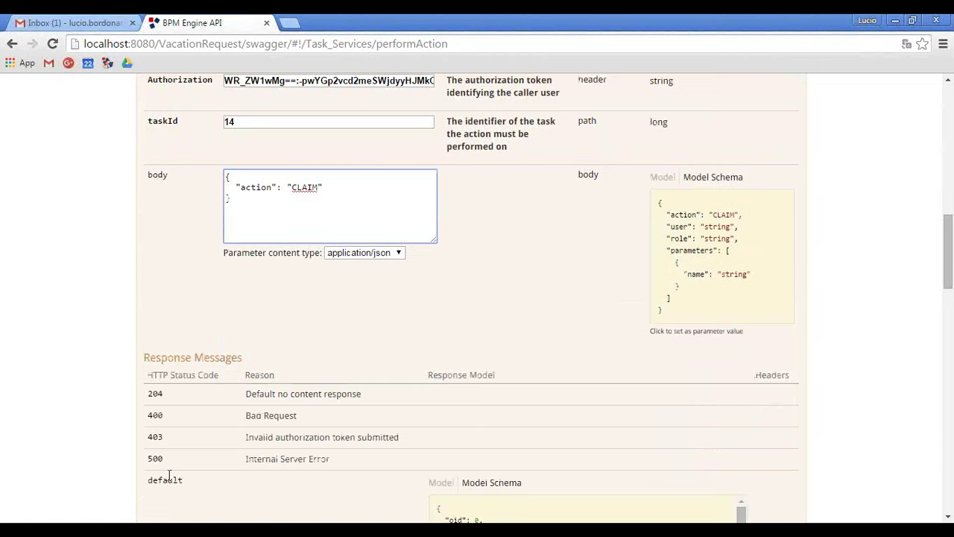
pyautogui.click(166, 449)
# Change the task 14 action to COMPLETE and confirm no further tasks are chained.
pyautogui.scroll(-3, 91, 396)
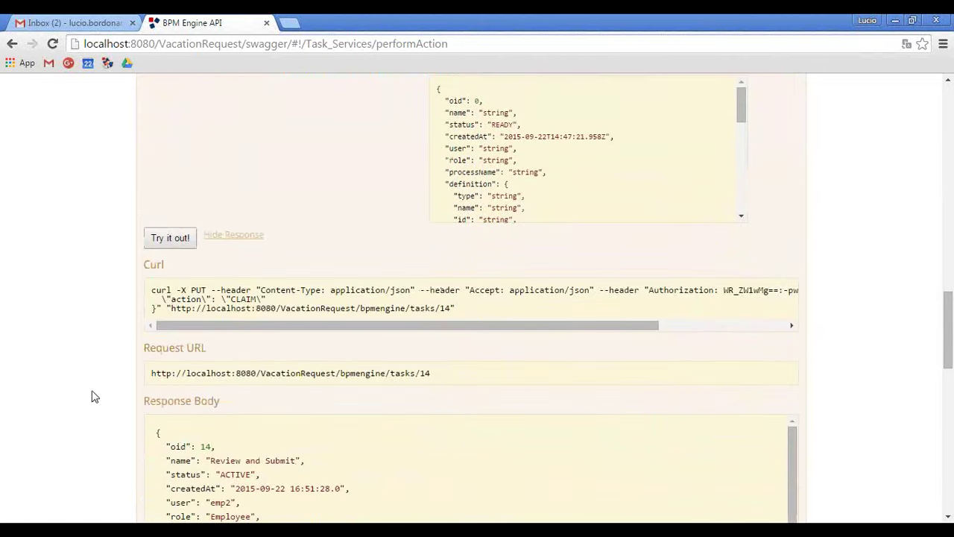
pyautogui.scroll(8, 199, 383)
pyautogui.doubleClick(303, 325)
pyautogui.write('CO')
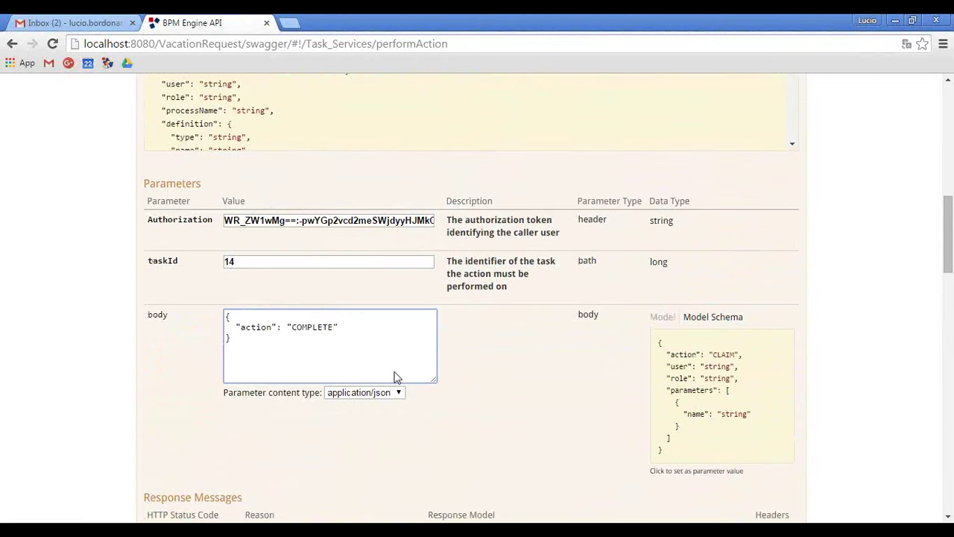
pyautogui.scroll(-6, 5, 332)
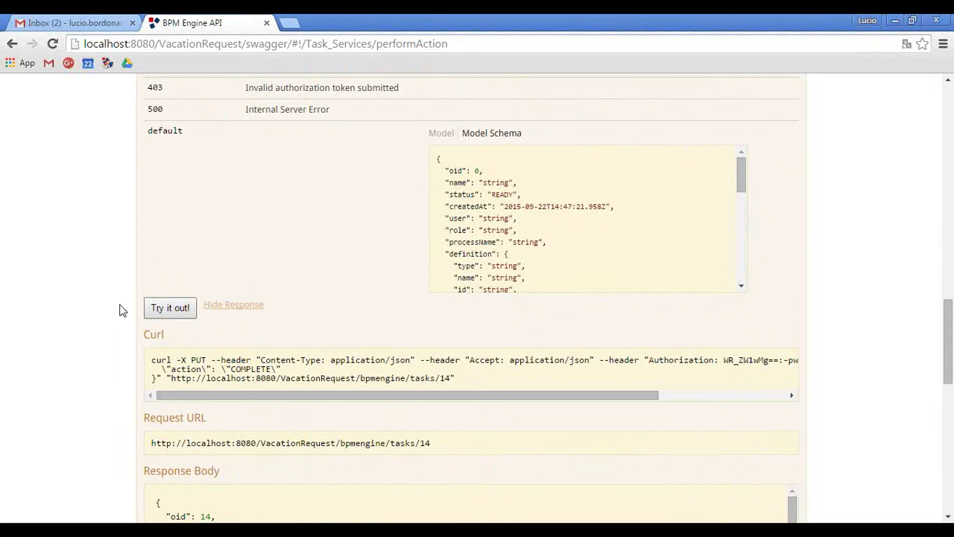
pyautogui.scroll(-4, 123, 310)
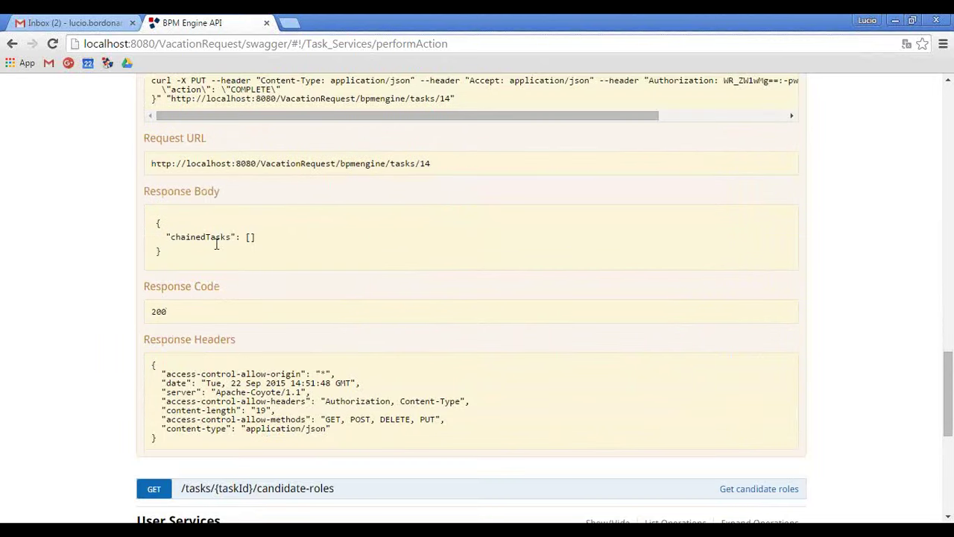
pyautogui.scroll(15, 216, 244)
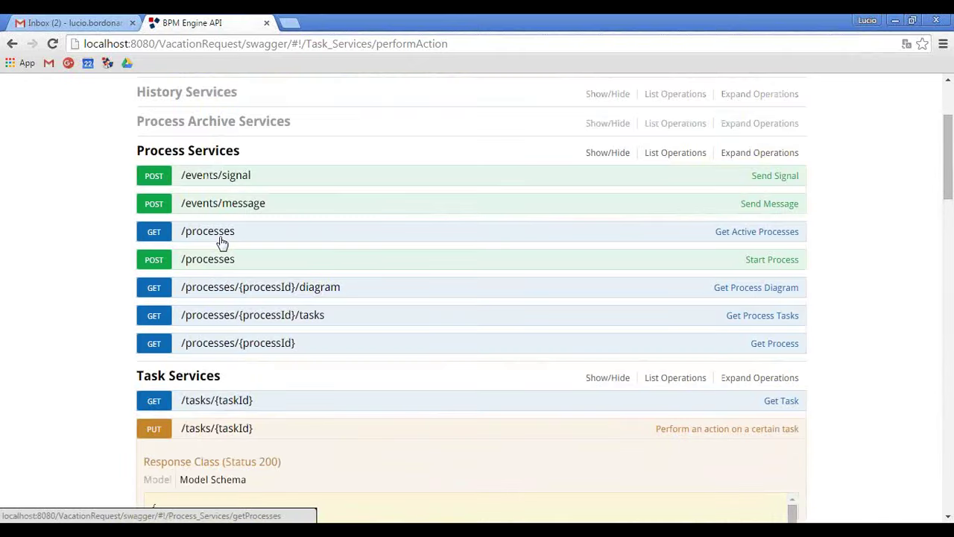
# Collapse the Process Services section.
pyautogui.scroll(2, 222, 235)
pyautogui.click(217, 288)
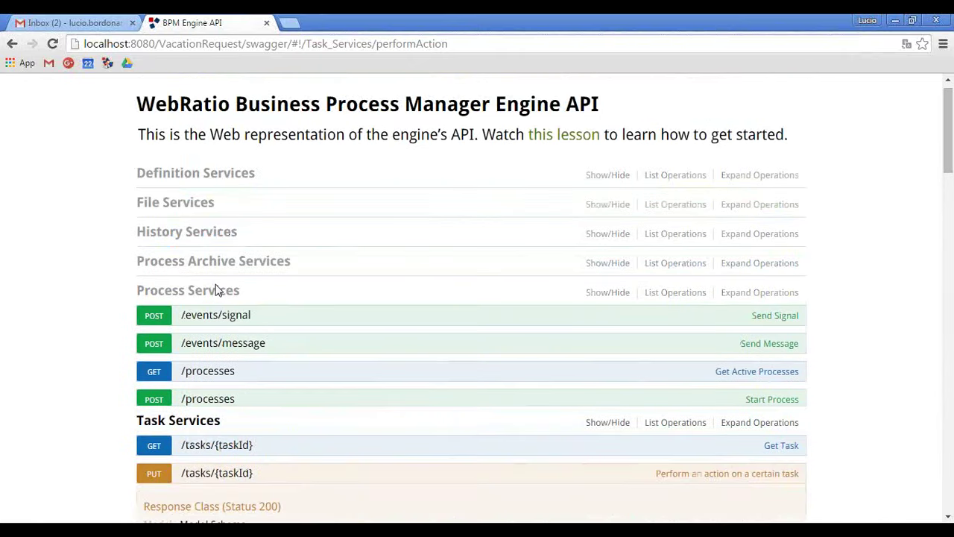
pyautogui.scroll(-2, 56, 260)
pyautogui.scroll(-2, 56, 260)
# Select the token line in Notepad++, then open POST /users/login and select its username value.
pyautogui.hotkey('alt', 'Tab')
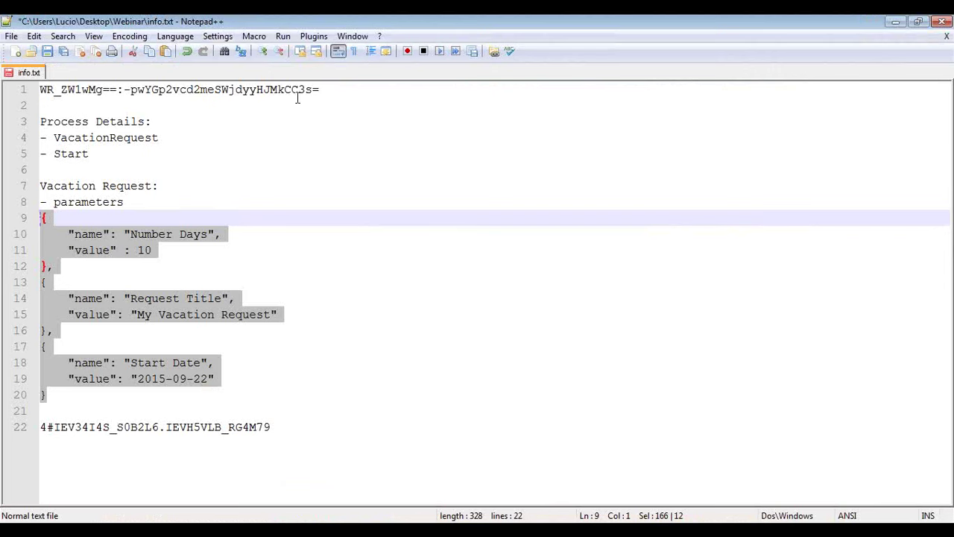
pyautogui.moveTo(328, 89); pyautogui.dragTo(40, 89)
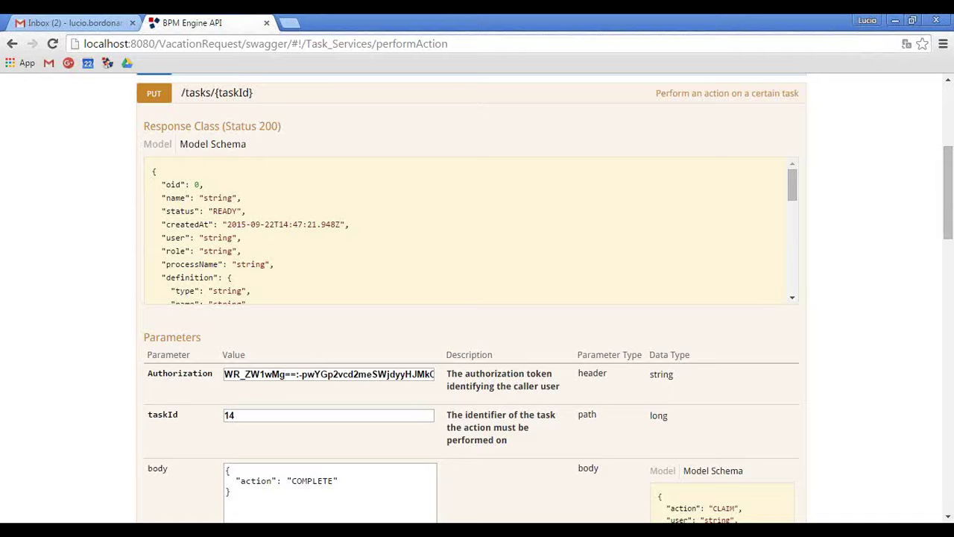
pyautogui.scroll(-15, 141, 338)
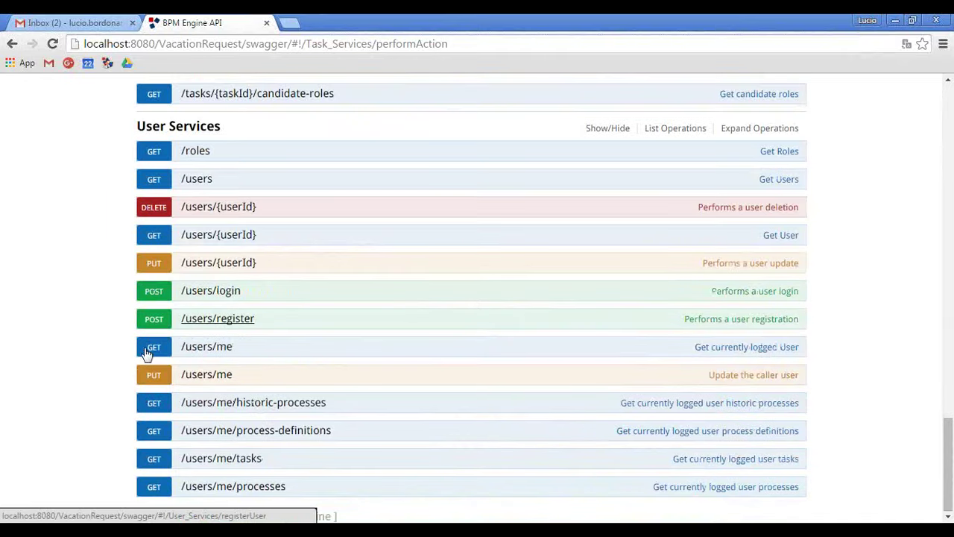
pyautogui.click(224, 290)
pyautogui.doubleClick(278, 314)
# Log in with the supervisor's username and save the returned token in Notepad++.
pyautogui.write('sup')
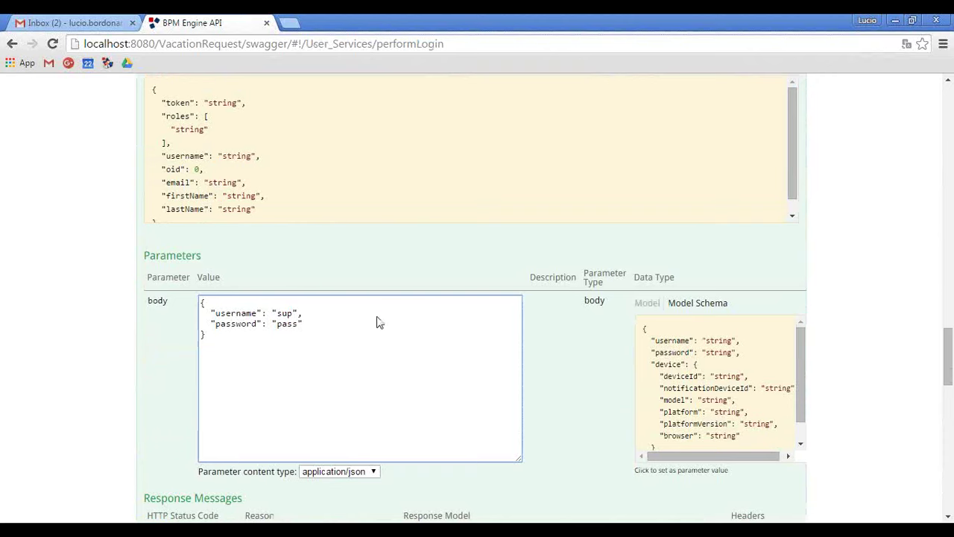
pyautogui.scroll(-4, 122, 366)
pyautogui.click(170, 474)
pyautogui.scroll(-5, 89, 399)
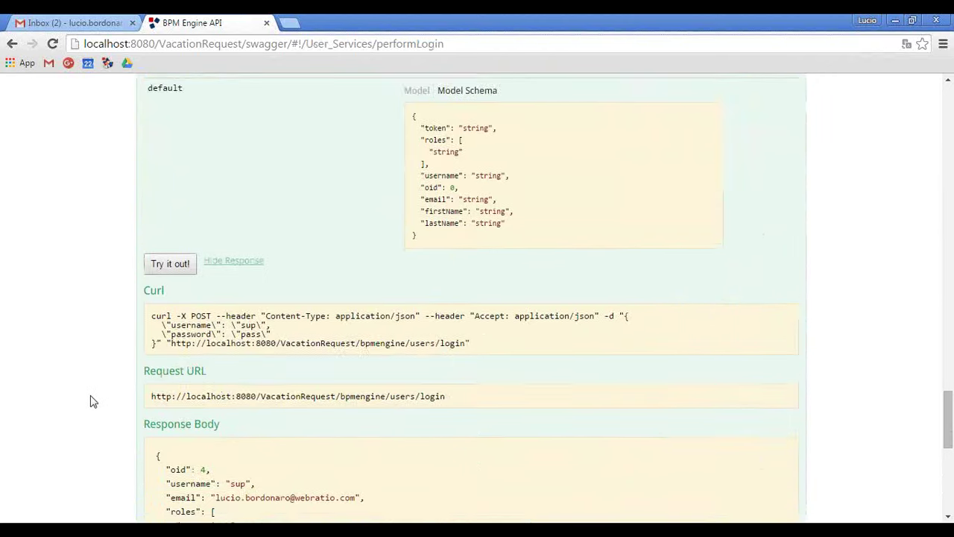
pyautogui.doubleClick(362, 343)
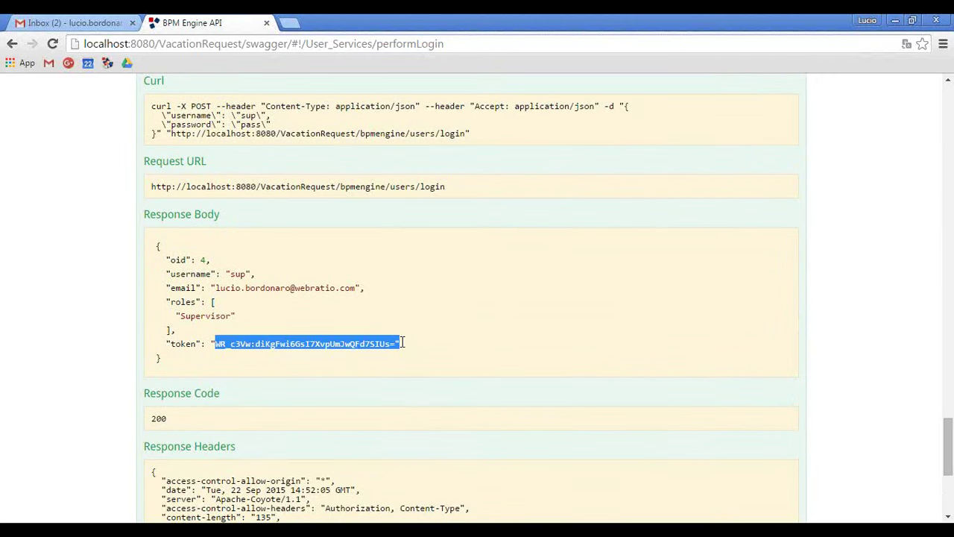
pyautogui.hotkey('ctrl', 'c')
pyautogui.hotkey('alt', 'Tab')
pyautogui.hotkey('ctrl', 'v')
pyautogui.hotkey('alt', 'Tab')
# Open GET /processes/{processId}/diagram under Process Services and paste the new token into Authorization.
pyautogui.scroll(15, 82, 291)
pyautogui.scroll(10, 93, 290)
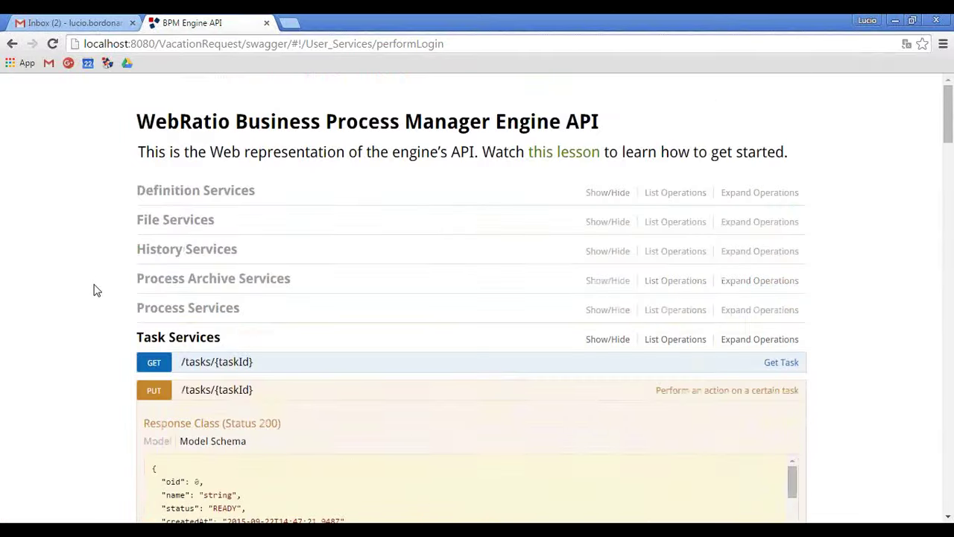
pyautogui.click(210, 339)
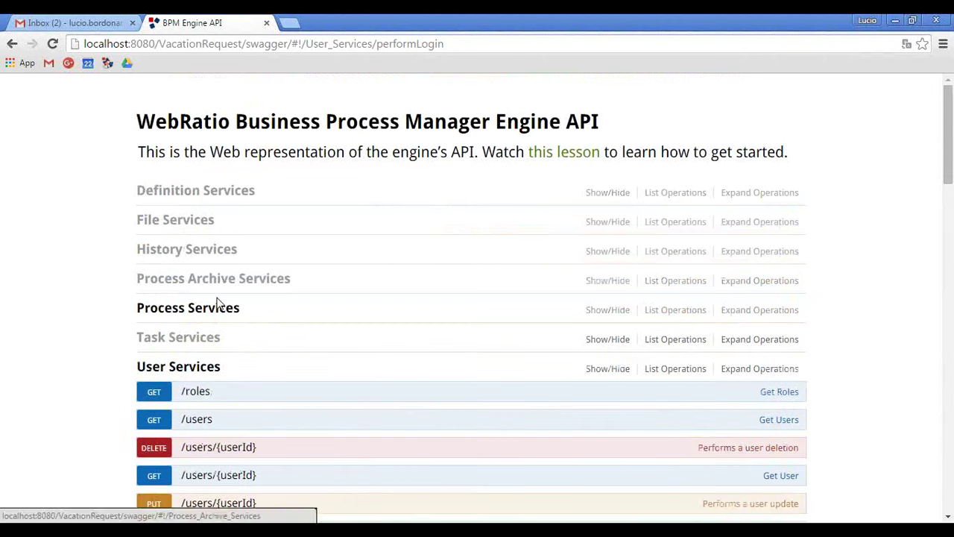
pyautogui.click(215, 307)
pyautogui.scroll(-2, 82, 291)
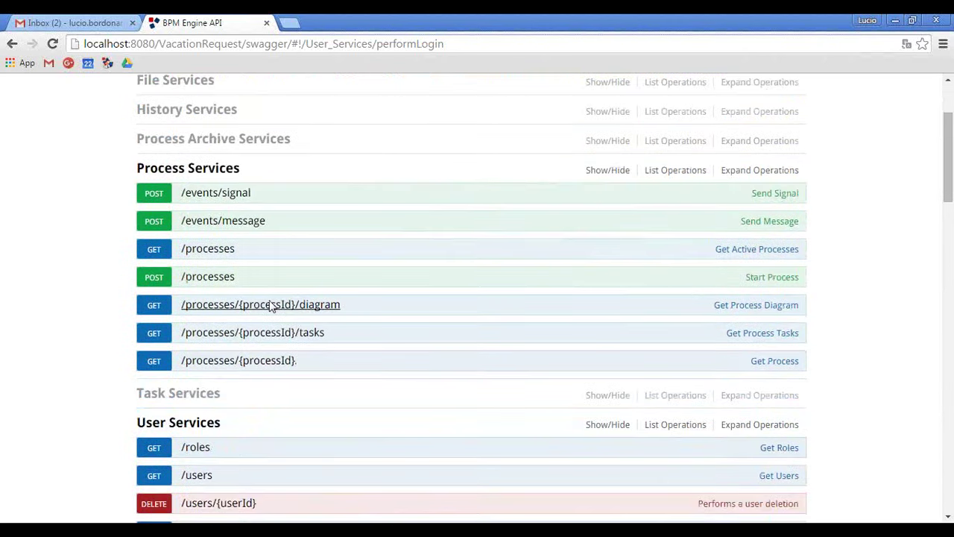
pyautogui.click(272, 304)
pyautogui.scroll(-1, 133, 271)
pyautogui.scroll(-3, 132, 271)
pyautogui.click(281, 310)
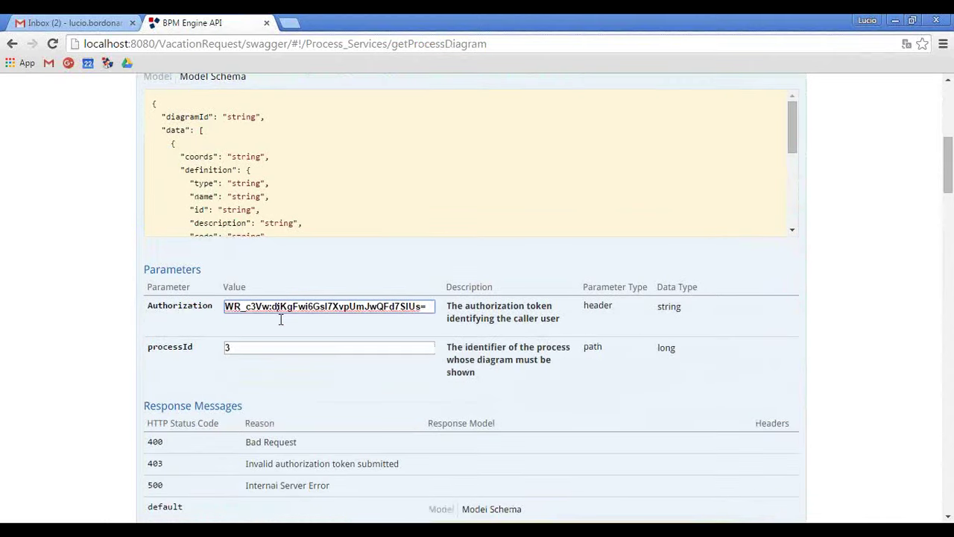
pyautogui.hotkey('ctrl', 'a')
pyautogui.press('BackSpace')
pyautogui.hotkey('ctrl', 'v')
# Confirm the process list in MySQL, request the diagram for processId 4, and select its diagramId.
pyautogui.click(260, 347)
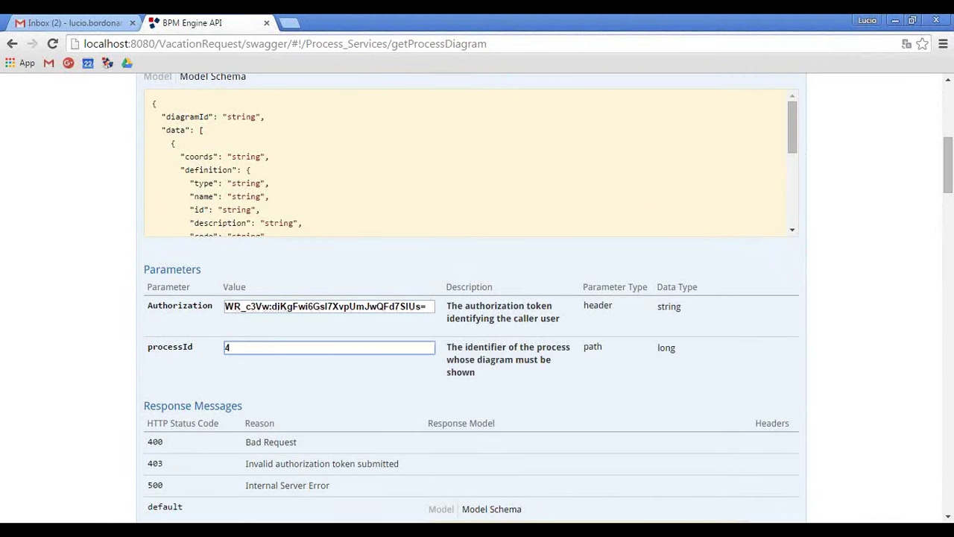
pyautogui.hotkey('alt', 'Tab')
pyautogui.click(241, 111)
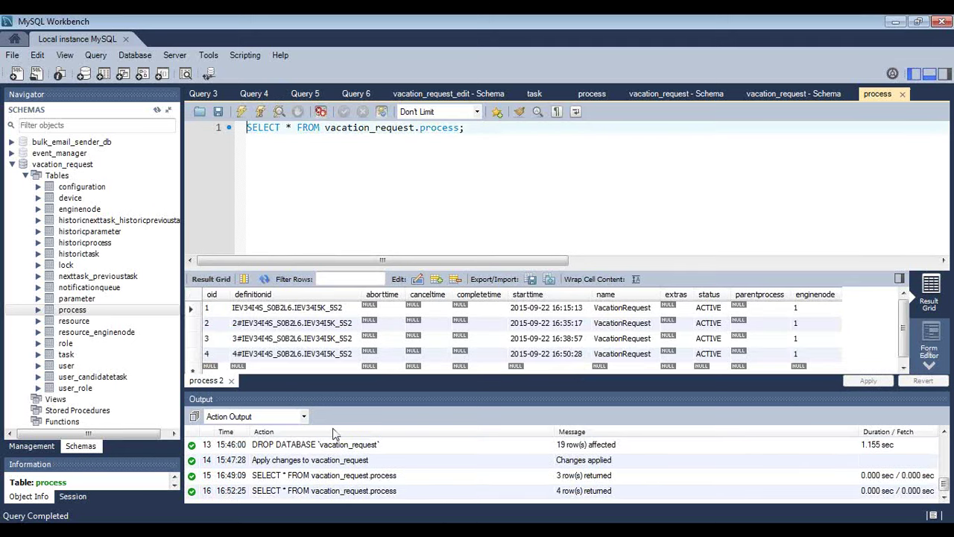
pyautogui.hotkey('alt', 'Tab')
pyautogui.write('4')
pyautogui.scroll(-5, 49, 333)
pyautogui.click(169, 406)
pyautogui.scroll(-4, 85, 324)
pyautogui.doubleClick(252, 313)
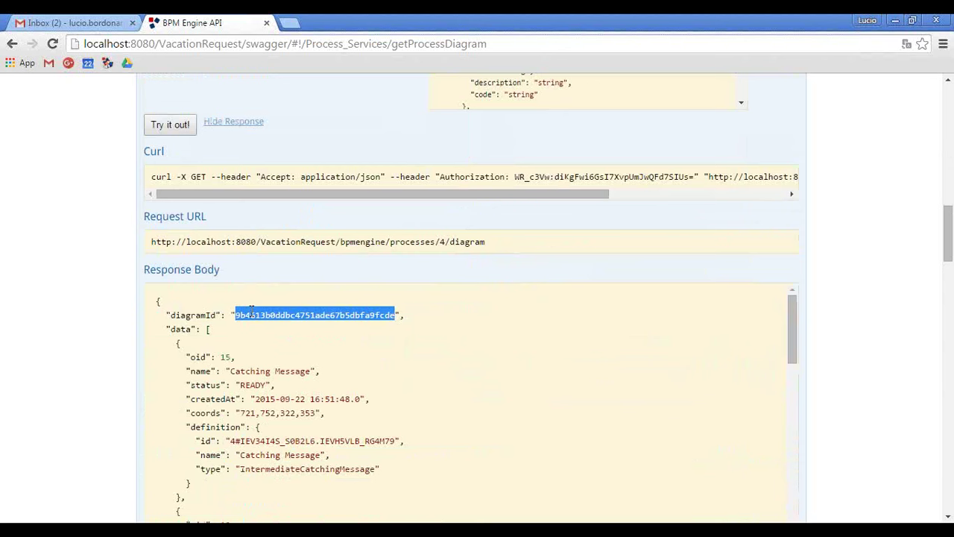
pyautogui.scroll(10, 102, 261)
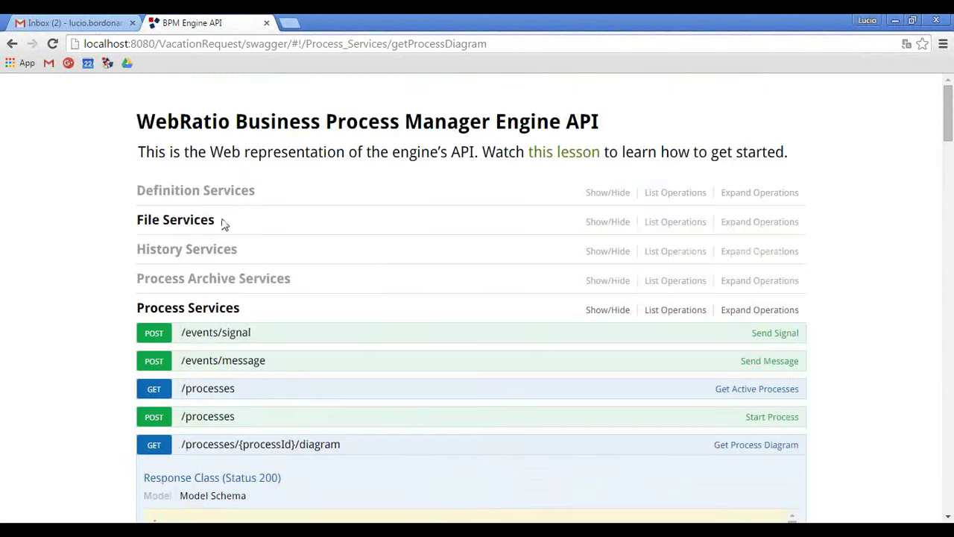
# Open GET /files/download/{fileId} under File Services and paste the saved token into Authorization.
pyautogui.click(202, 222)
pyautogui.click(199, 283)
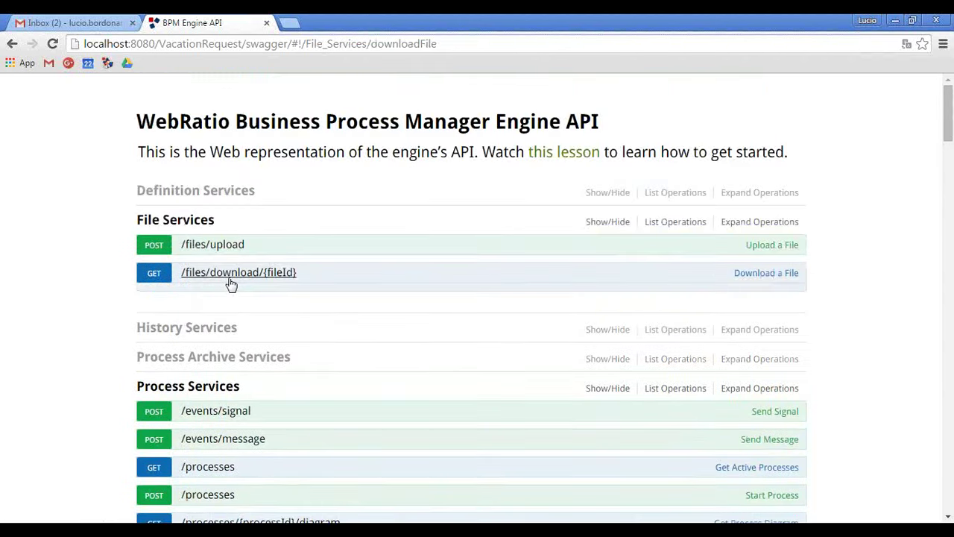
pyautogui.scroll(-3, 164, 306)
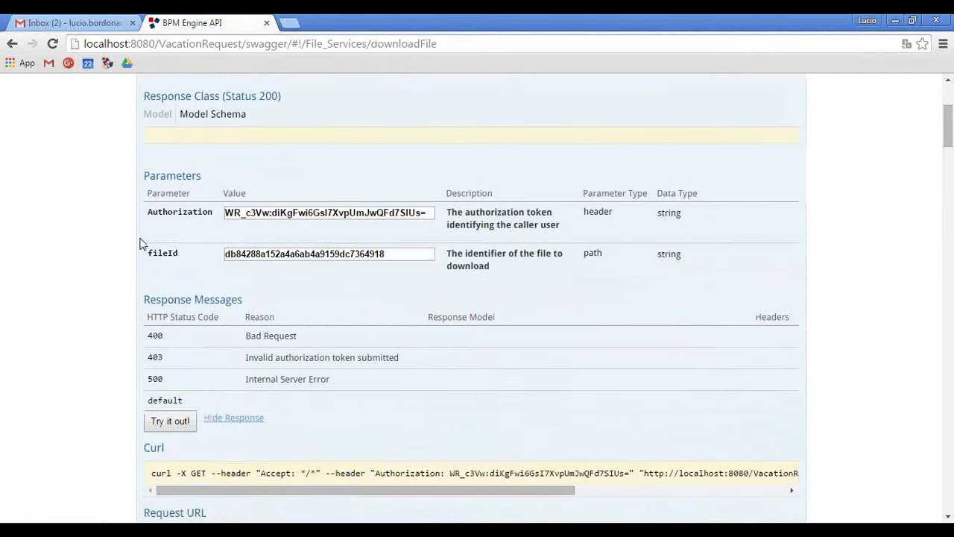
pyautogui.click(423, 212)
pyautogui.hotkey('alt', 'Tab')
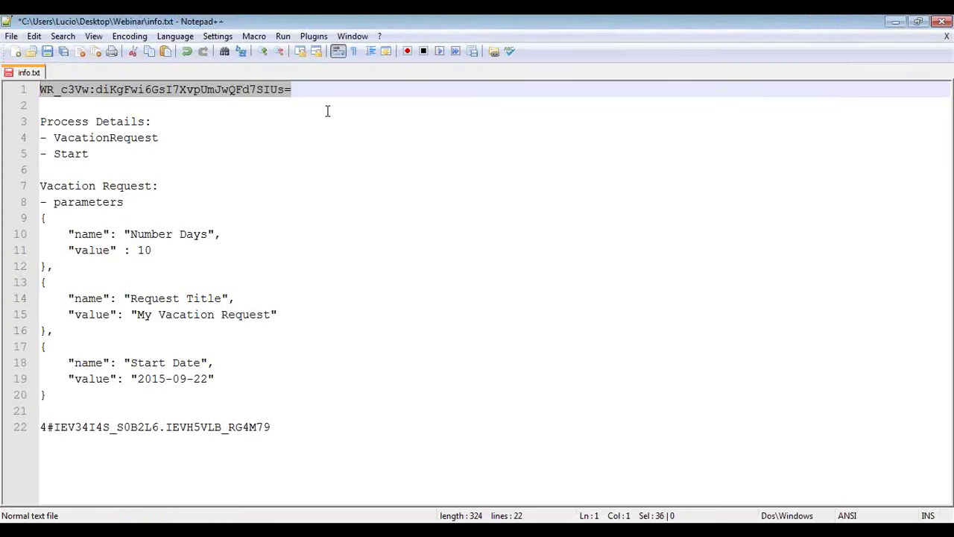
pyautogui.hotkey('alt', 'Tab')
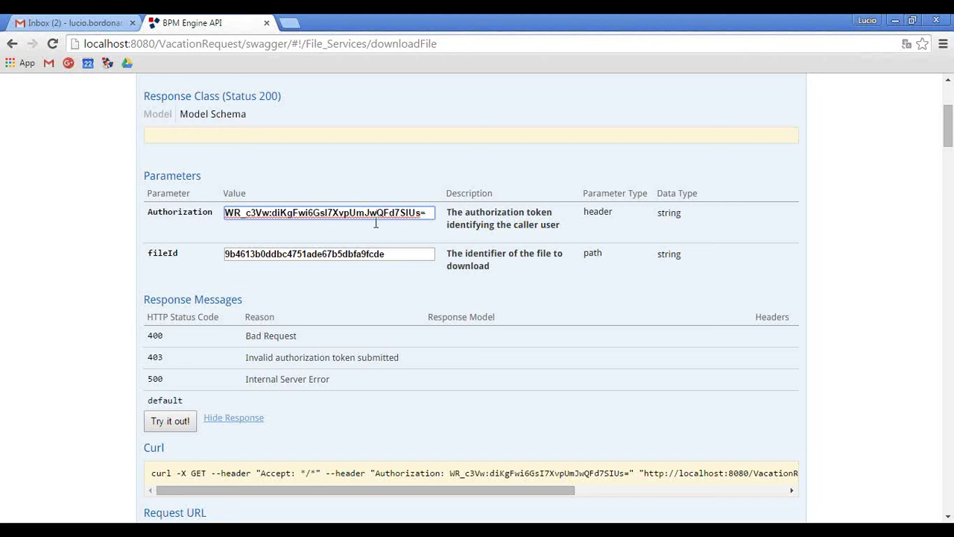
pyautogui.tripleClick(376, 215)
pyautogui.press('BackSpace')
pyautogui.hotkey('ctrl', 'v')
# Download the process 4 diagram file for the diagramId, review it, and collapse the operation.
pyautogui.scroll(-2, 28, 239)
pyautogui.click(171, 283)
pyautogui.scroll(-4, 107, 340)
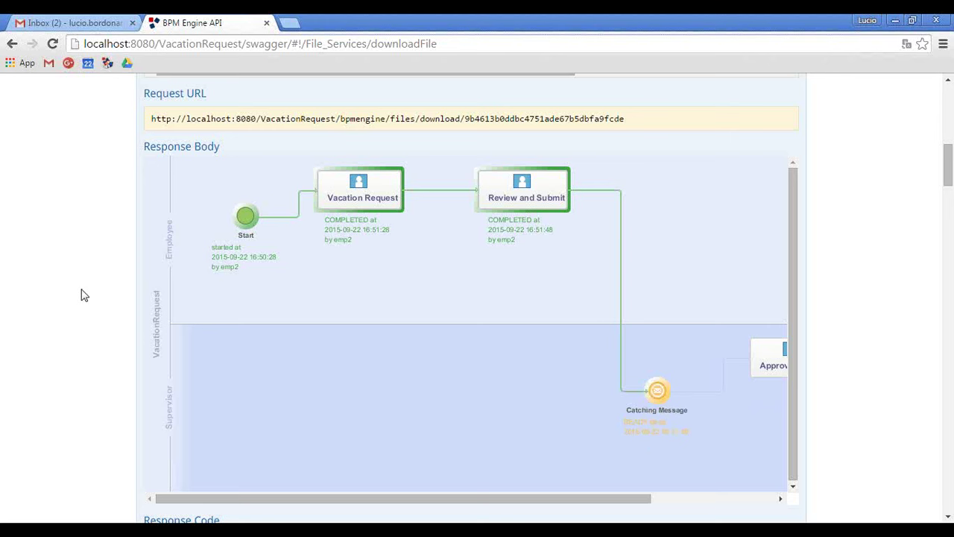
pyautogui.moveTo(386, 497); pyautogui.dragTo(580, 493)
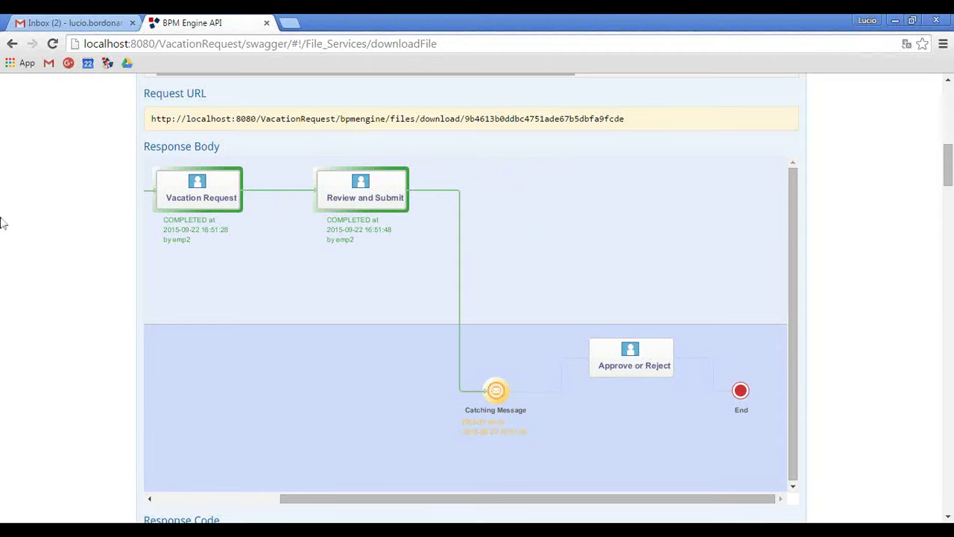
pyautogui.scroll(8, 52, 204)
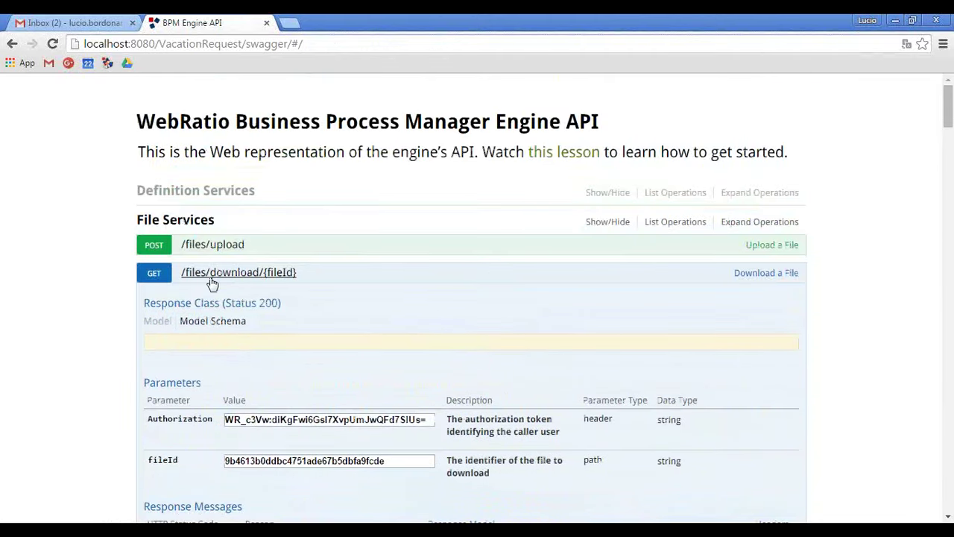
pyautogui.click(210, 274)
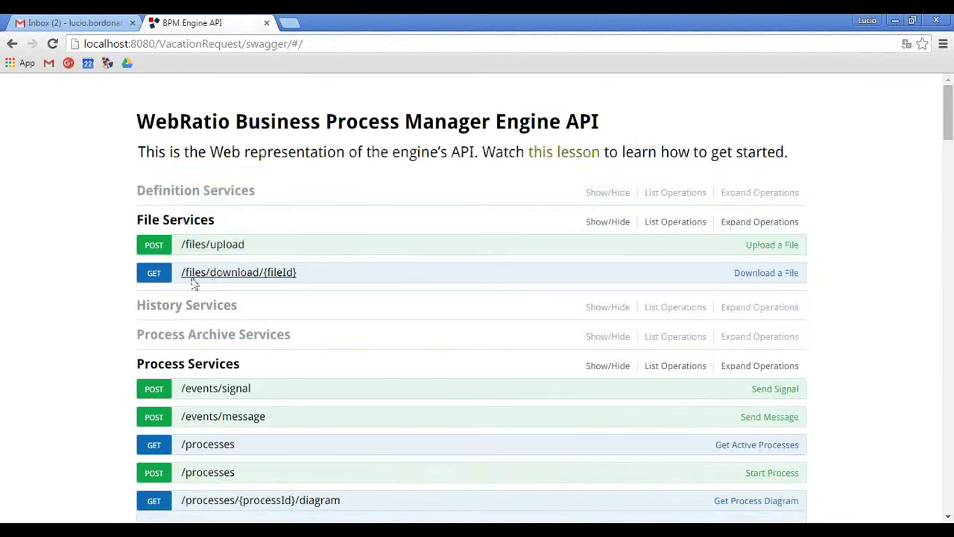
# Collapse the other API sections and open the Process Services send message operation.
pyautogui.scroll(-7, 75, 298)
pyautogui.scroll(4, 75, 302)
pyautogui.click(198, 294)
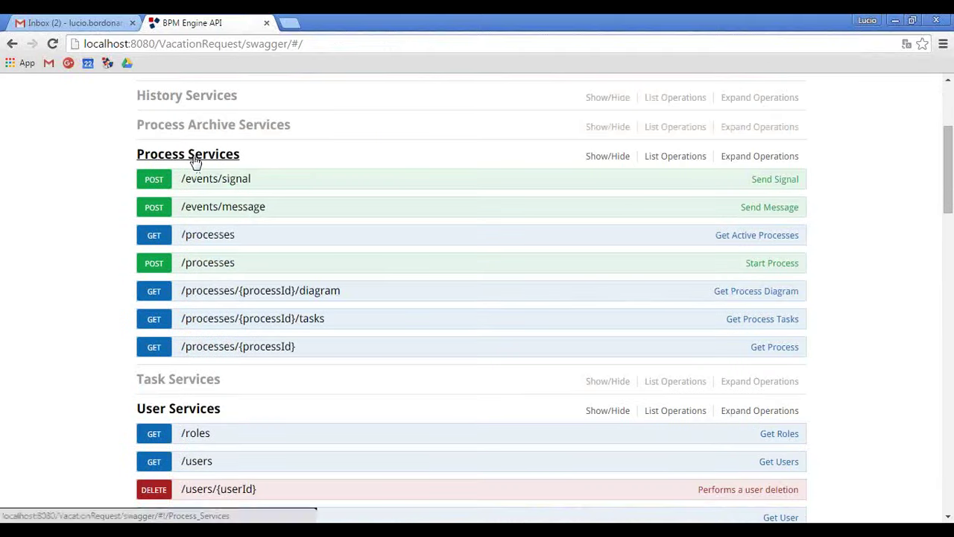
pyautogui.click(194, 158)
pyautogui.click(193, 156)
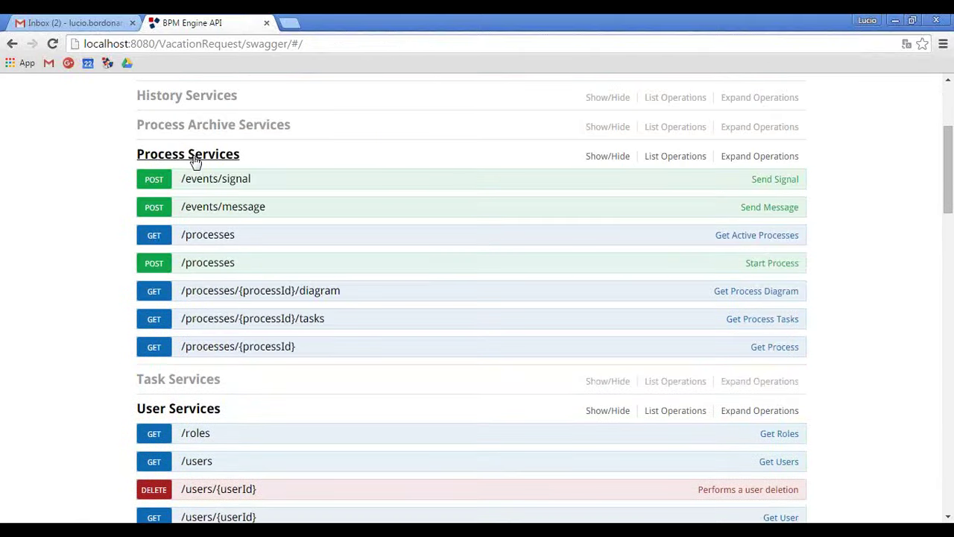
pyautogui.click(193, 156)
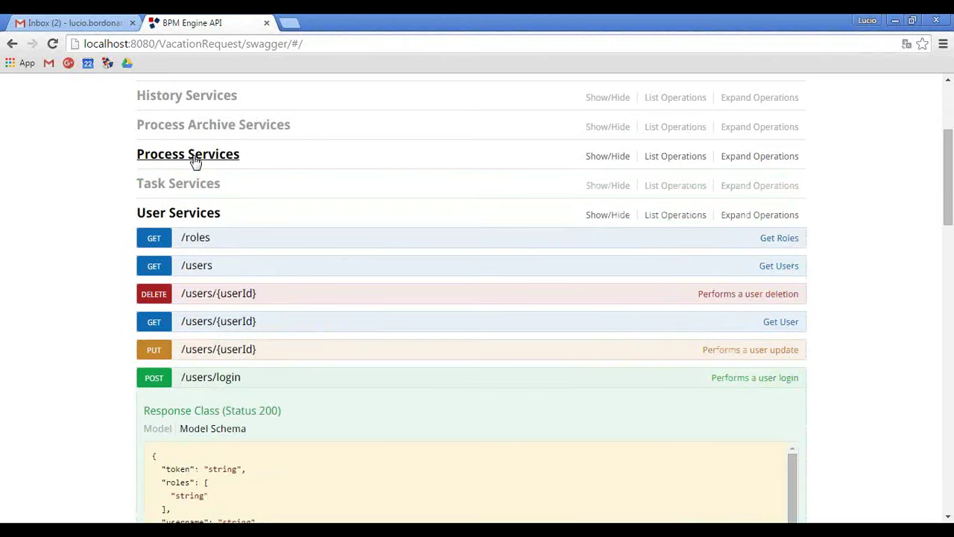
pyautogui.click(196, 213)
pyautogui.click(200, 226)
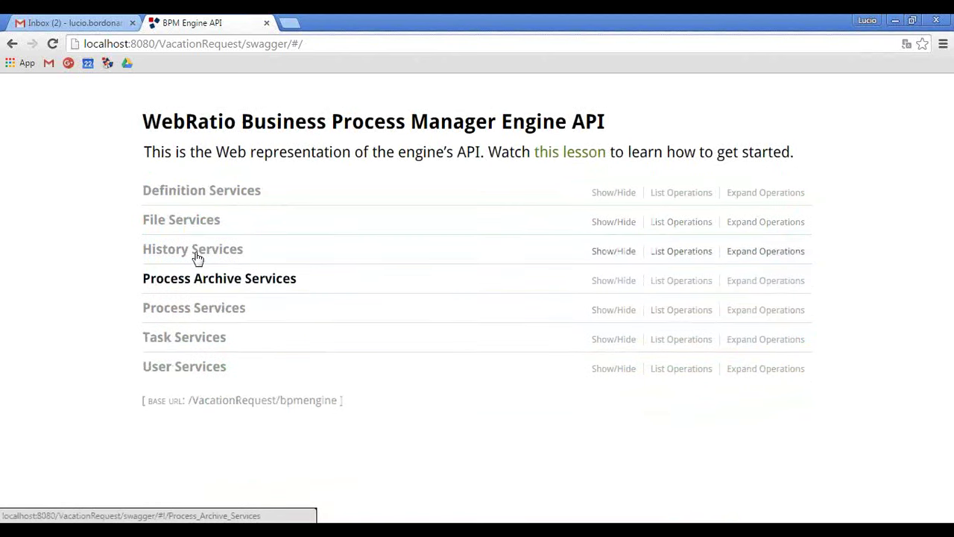
pyautogui.click(172, 305)
pyautogui.scroll(-1, 84, 272)
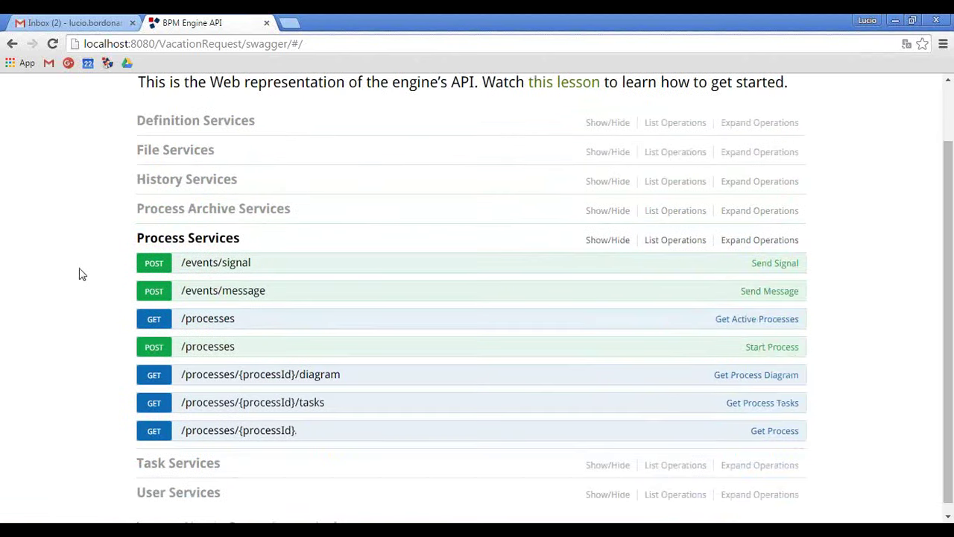
pyautogui.click(228, 298)
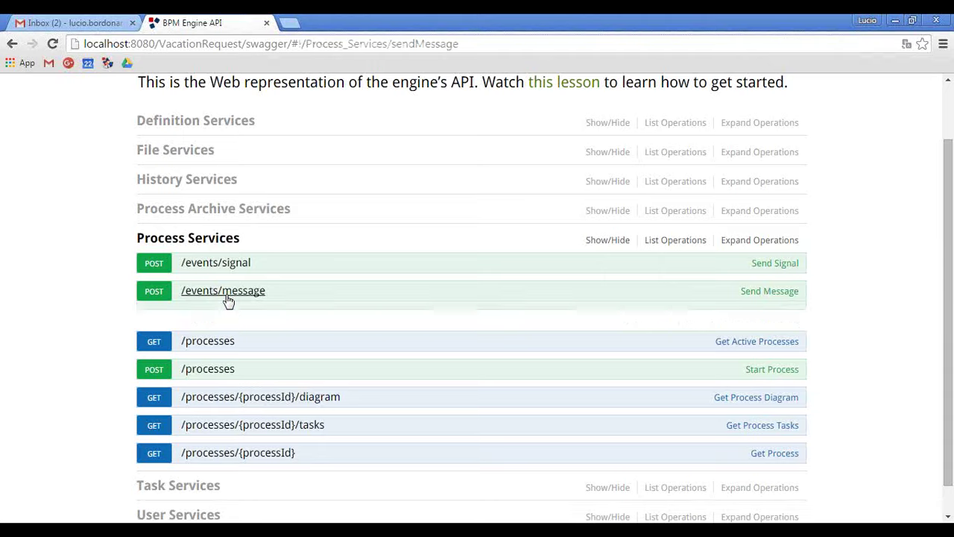
pyautogui.scroll(-4, 34, 287)
# Paste the authorization token and fill the body with the example JSON, inserting the definition id from the notes.
pyautogui.click(304, 254)
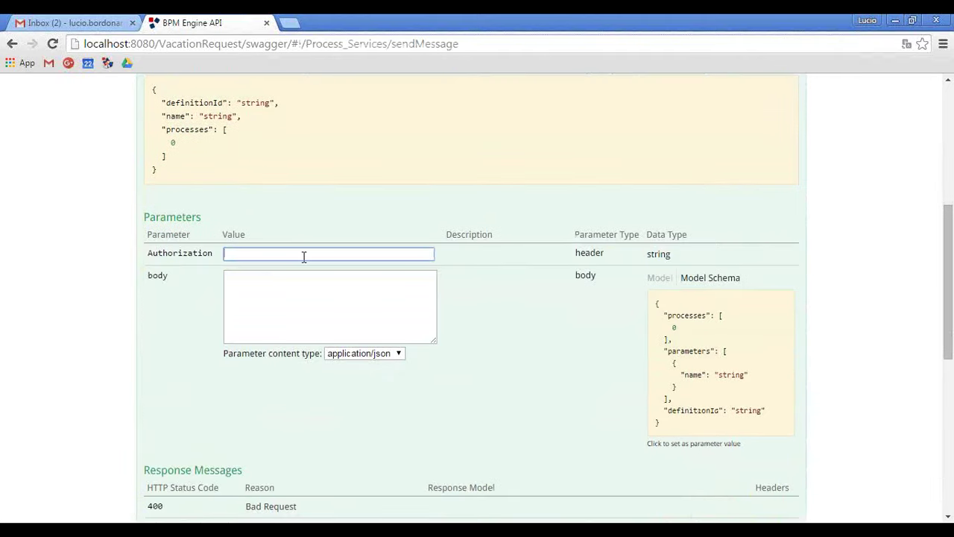
pyautogui.hotkey('ctrl', 'v')
pyautogui.click(296, 311)
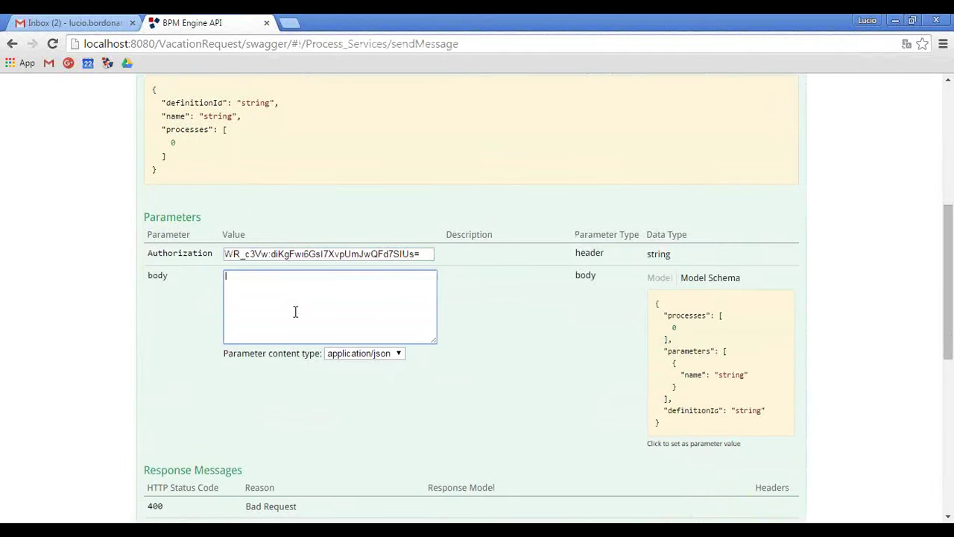
pyautogui.click(673, 370)
pyautogui.moveTo(237, 288); pyautogui.dragTo(368, 317)
pyautogui.press('BackSpace')
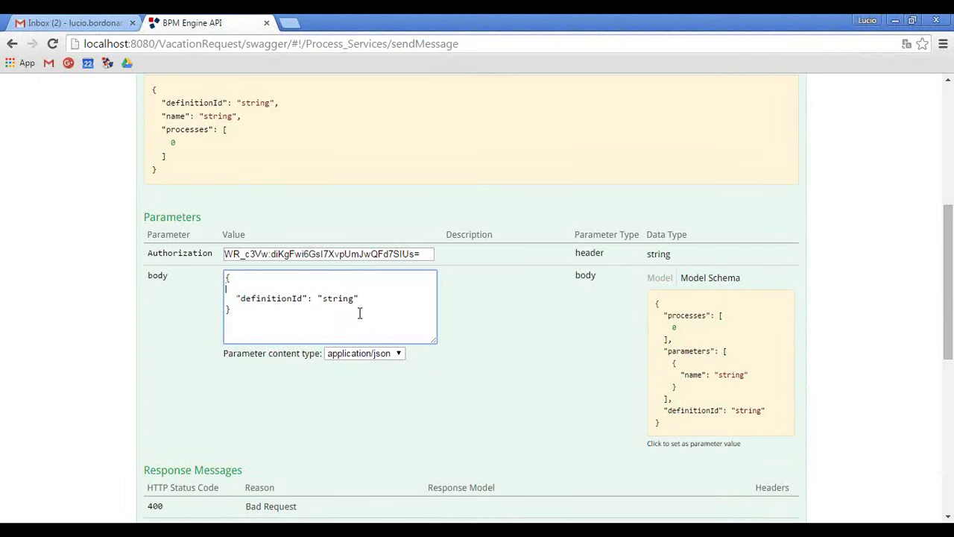
pyautogui.press('BackSpace')
pyautogui.hotkey('alt', 'Tab')
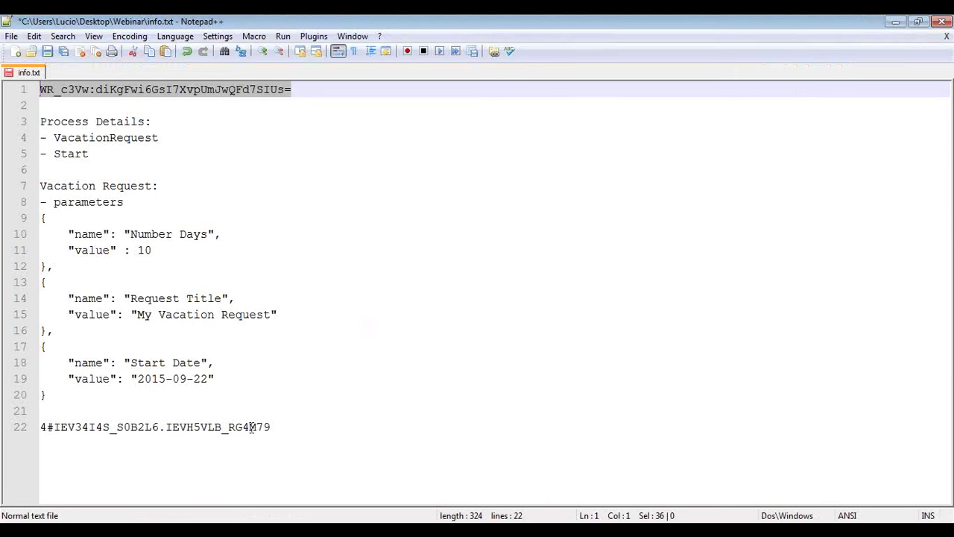
pyautogui.moveTo(293, 430); pyautogui.dragTo(32, 433)
pyautogui.hotkey('ctrl', 'c')
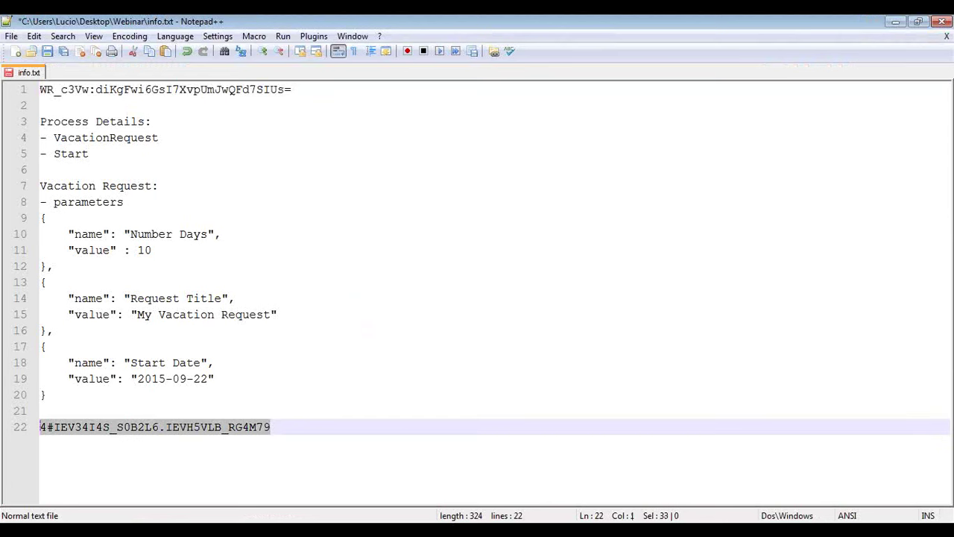
pyautogui.hotkey('alt', 'Tab')
pyautogui.doubleClick(343, 287)
pyautogui.hotkey('ctrl', 'v')
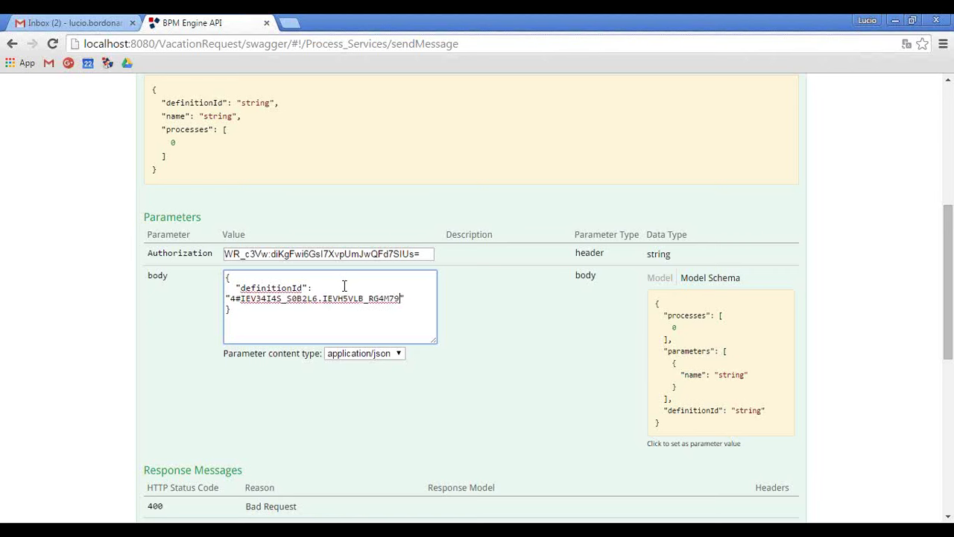
pyautogui.scroll(-5, 75, 317)
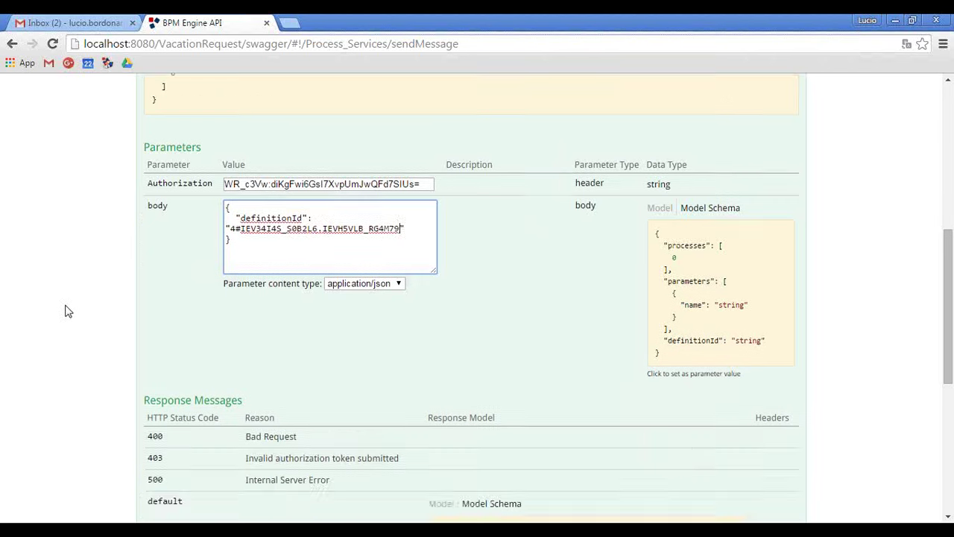
# Send the message request, read the 500 error, and reload the page to clear the form.
pyautogui.click(179, 281)
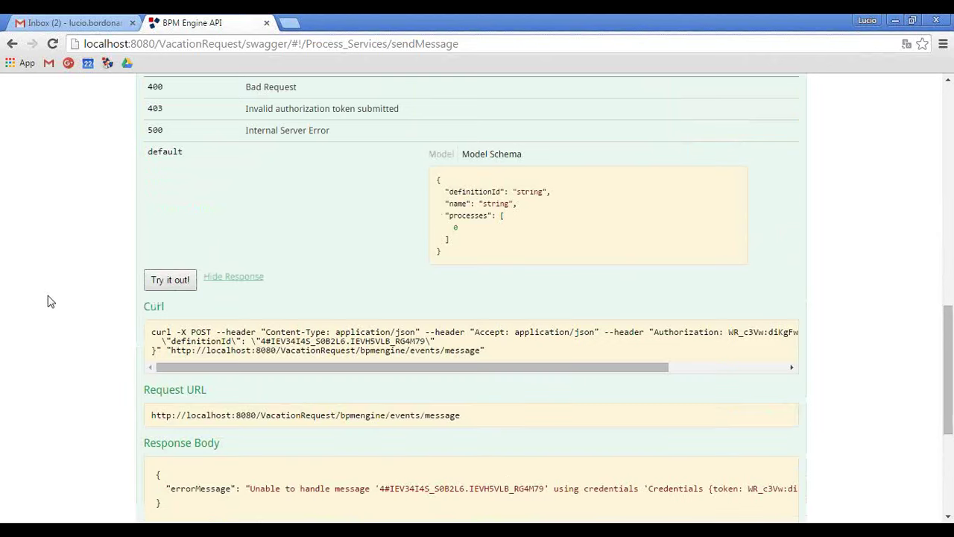
pyautogui.scroll(-1, 50, 302)
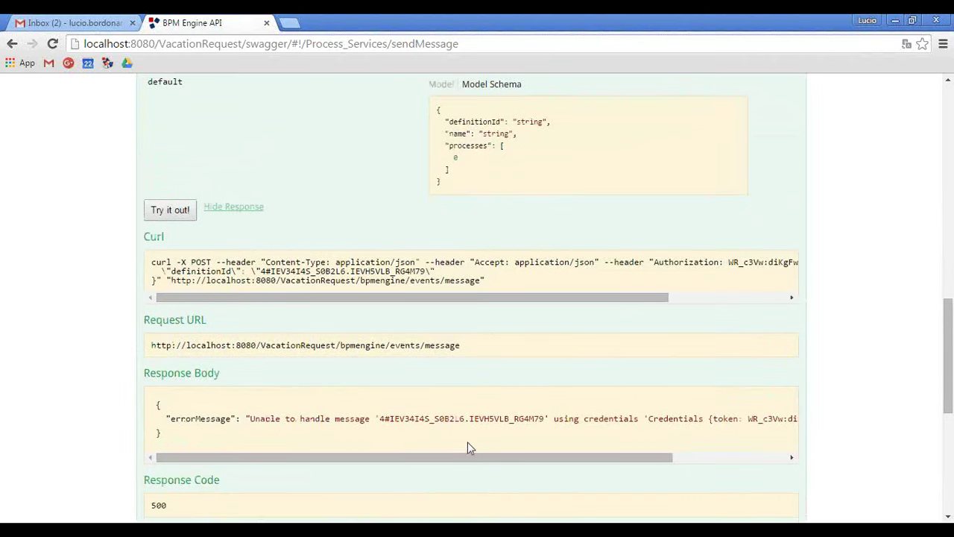
pyautogui.moveTo(461, 457); pyautogui.dragTo(608, 464)
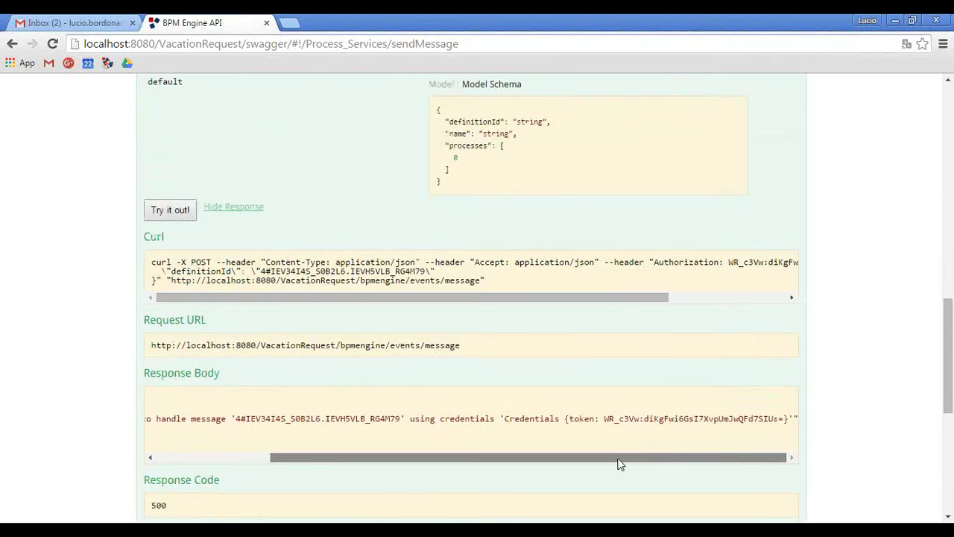
pyautogui.scroll(10, 75, 405)
pyautogui.scroll(-4, 74, 401)
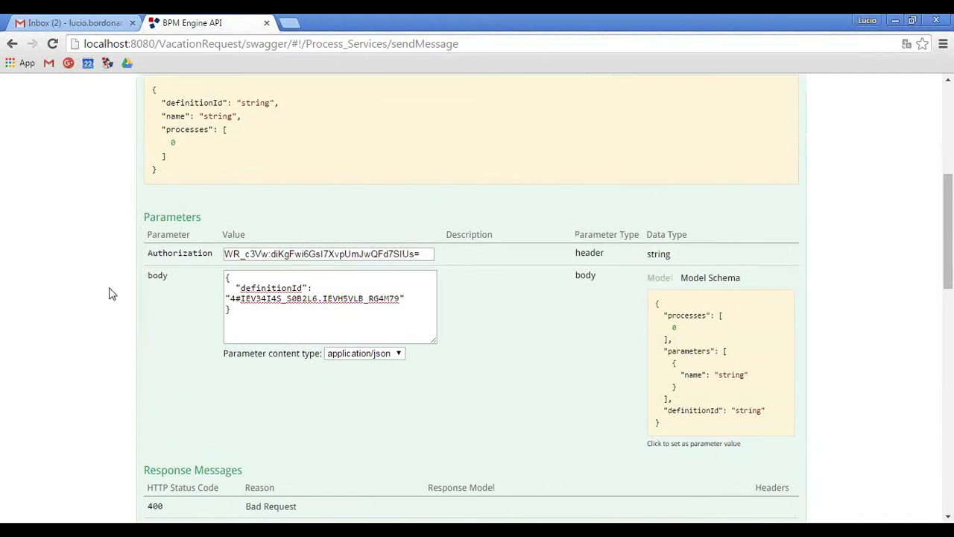
pyautogui.press('F5')
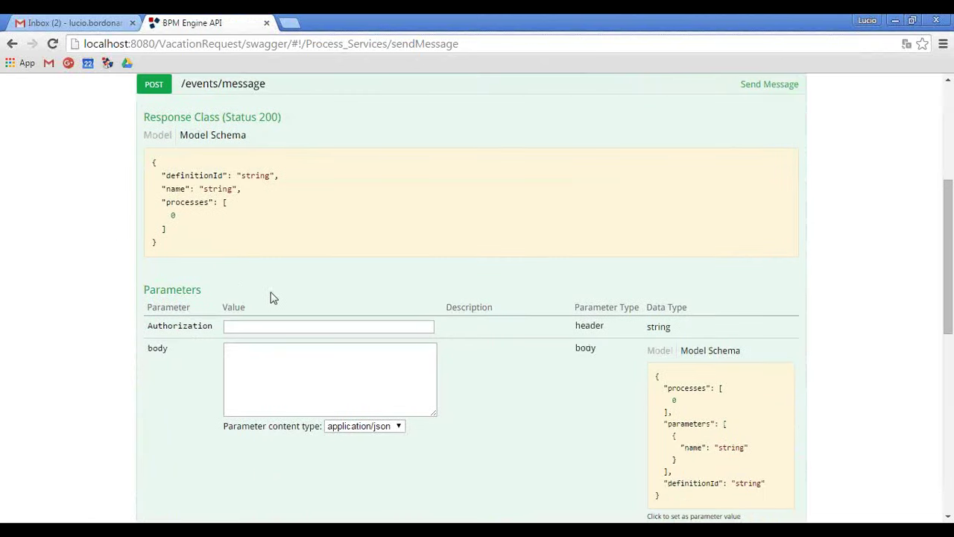
# Put the token from line 1 of the notes file into the Authorization field.
pyautogui.click(246, 328)
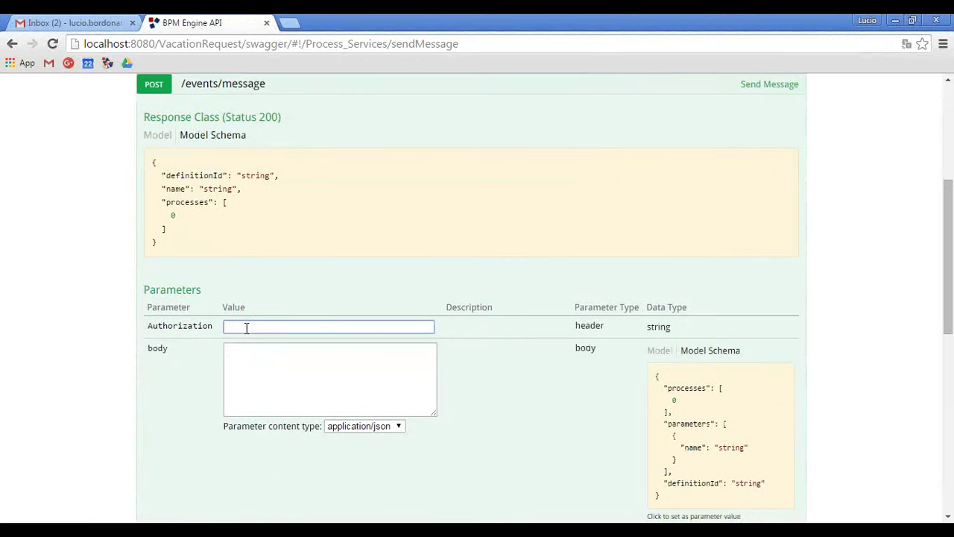
pyautogui.hotkey('ctrl', 'v')
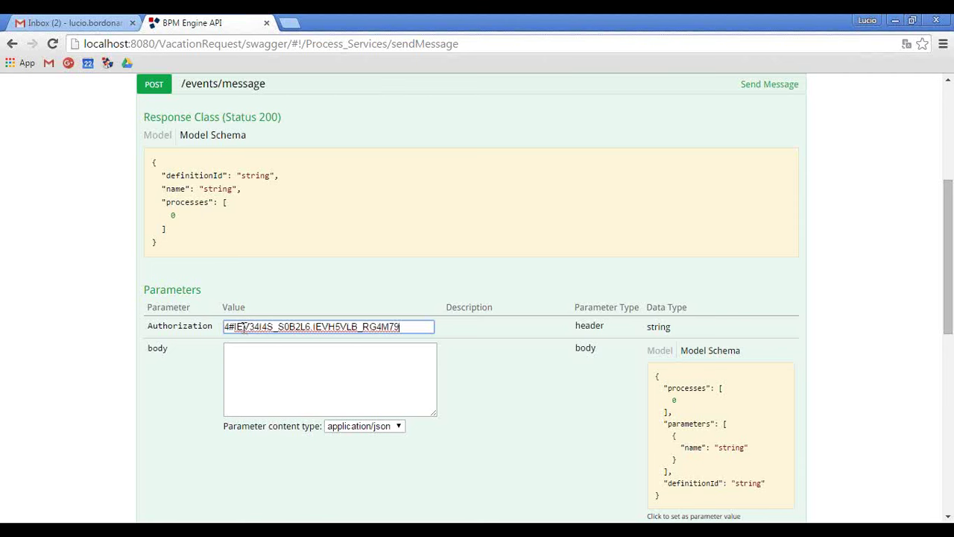
pyautogui.hotkey('ctrl', 'z')
pyautogui.hotkey('alt', 'Tab')
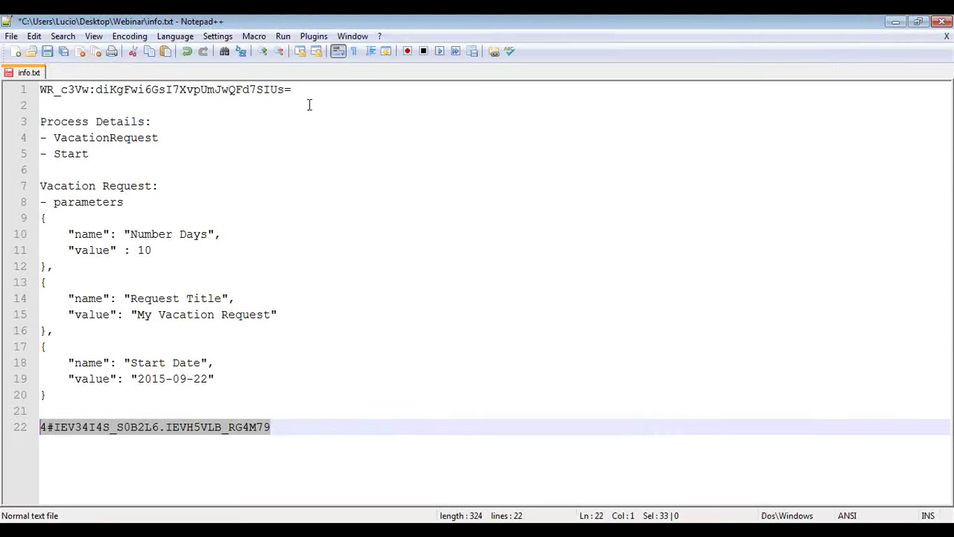
pyautogui.moveTo(298, 90); pyautogui.dragTo(6, 84)
pyautogui.hotkey('ctrl', 'c')
pyautogui.hotkey('alt', 'Tab')
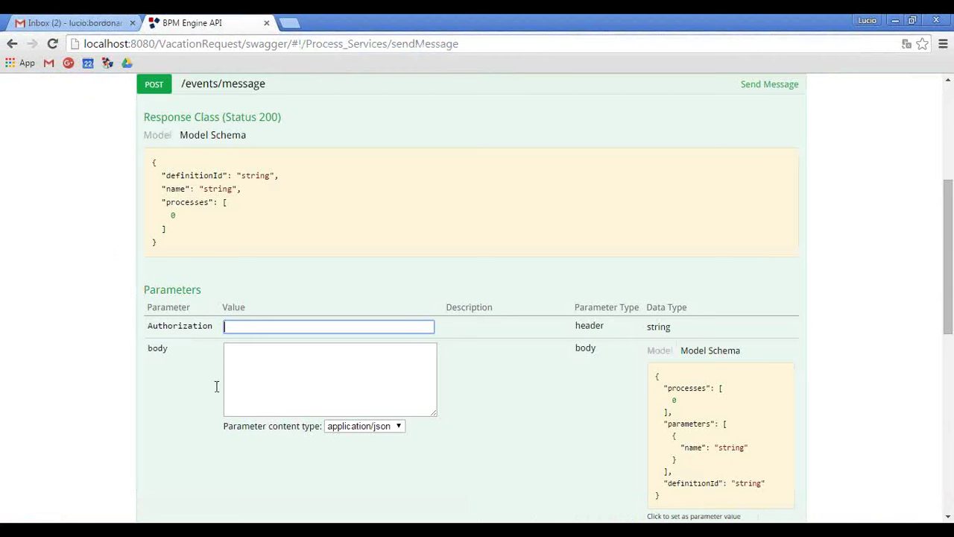
pyautogui.hotkey('ctrl', 'v')
# Fill the body from the example schema, keeping only definitionId set to the copied definition id.
pyautogui.click(678, 432)
pyautogui.scroll(-1, 334, 377)
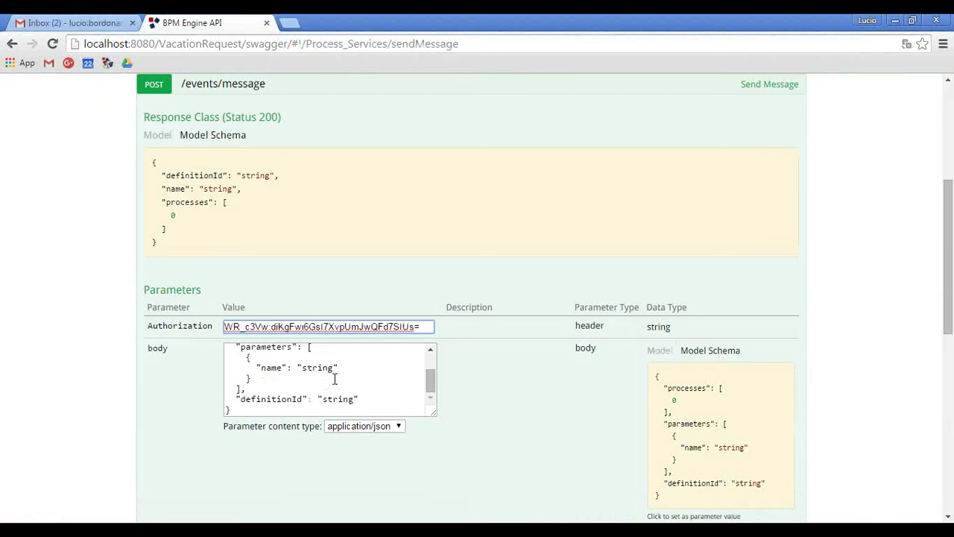
pyautogui.moveTo(255, 388); pyautogui.dragTo(276, 360)
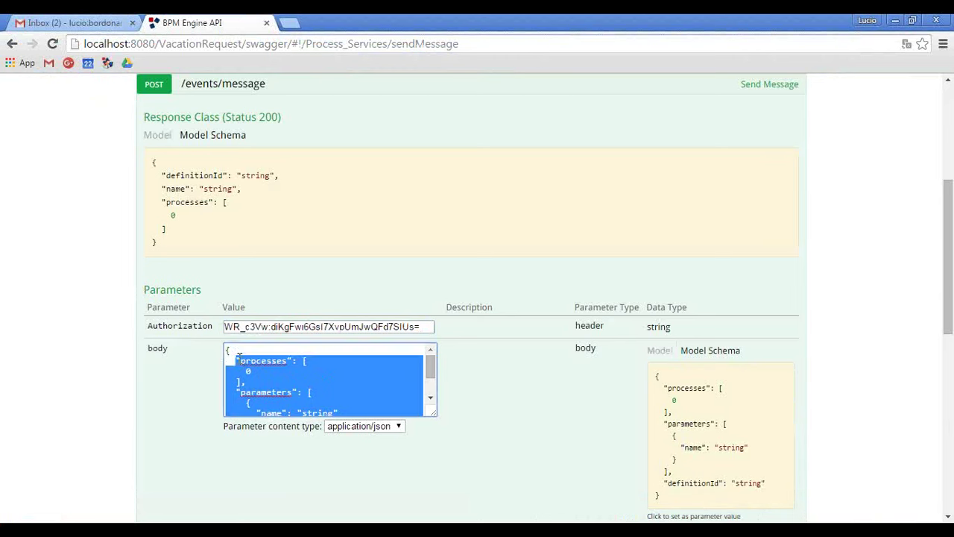
pyautogui.press('BackSpace')
pyautogui.press('BackSpace')
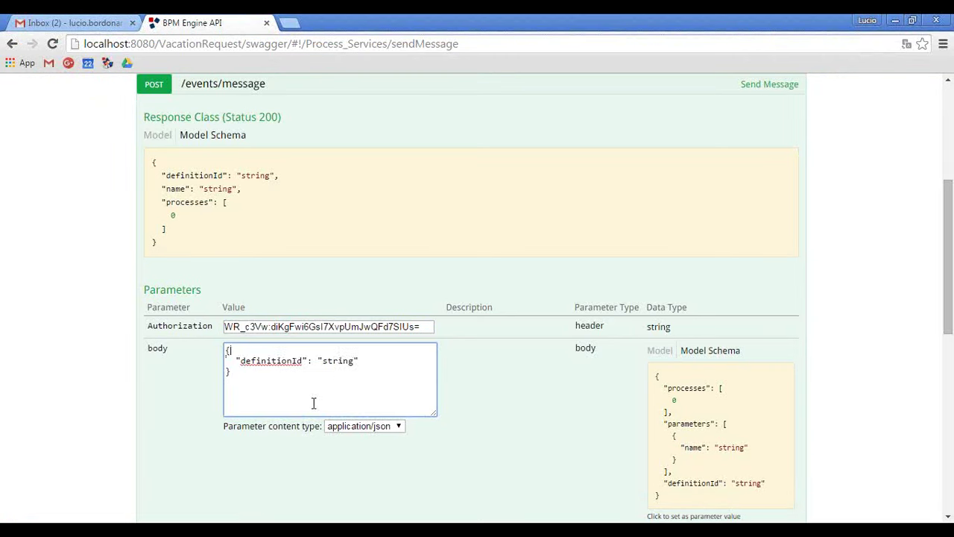
pyautogui.hotkey('alt', 'Tab')
pyautogui.moveTo(272, 427); pyautogui.dragTo(13, 434)
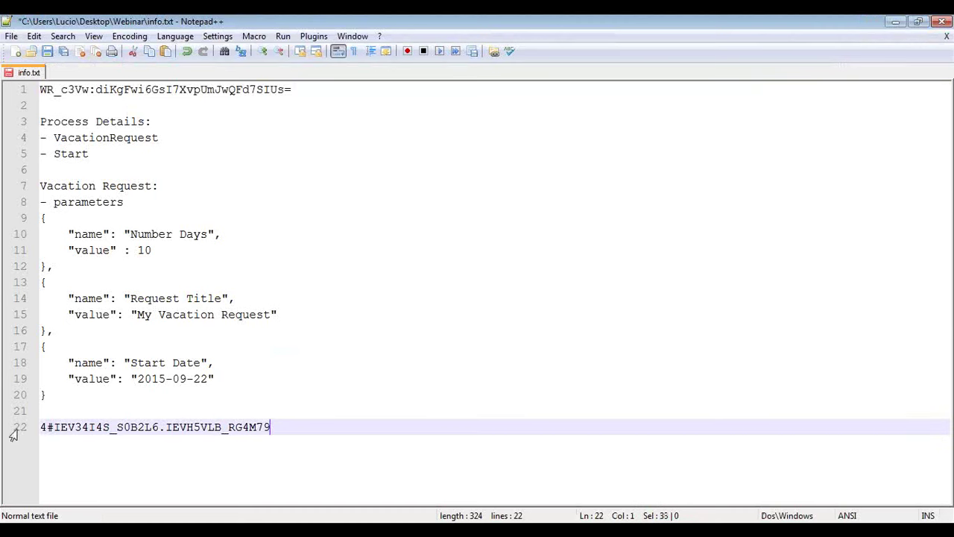
pyautogui.hotkey('ctrl', 'c')
pyautogui.hotkey('alt', 'Tab')
pyautogui.doubleClick(333, 360)
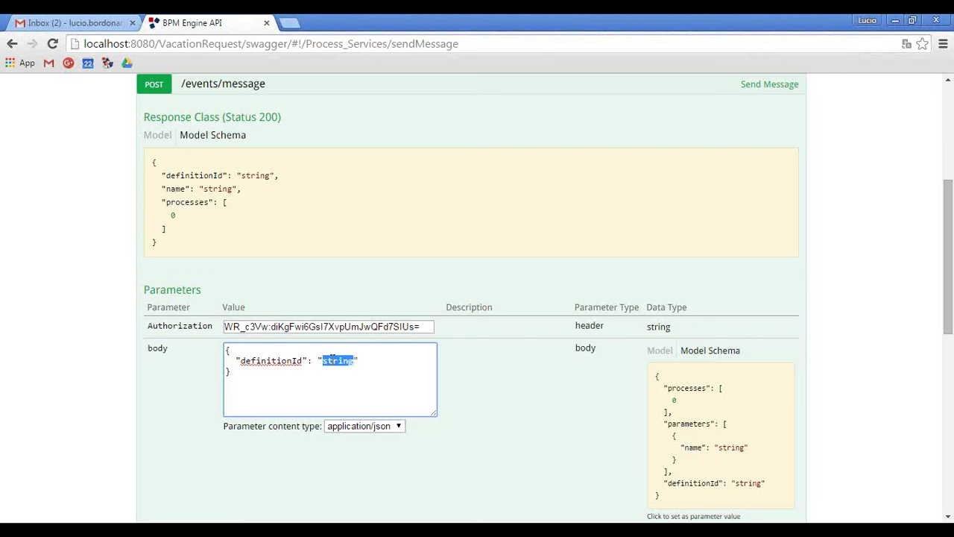
pyautogui.hotkey('ctrl', 'v')
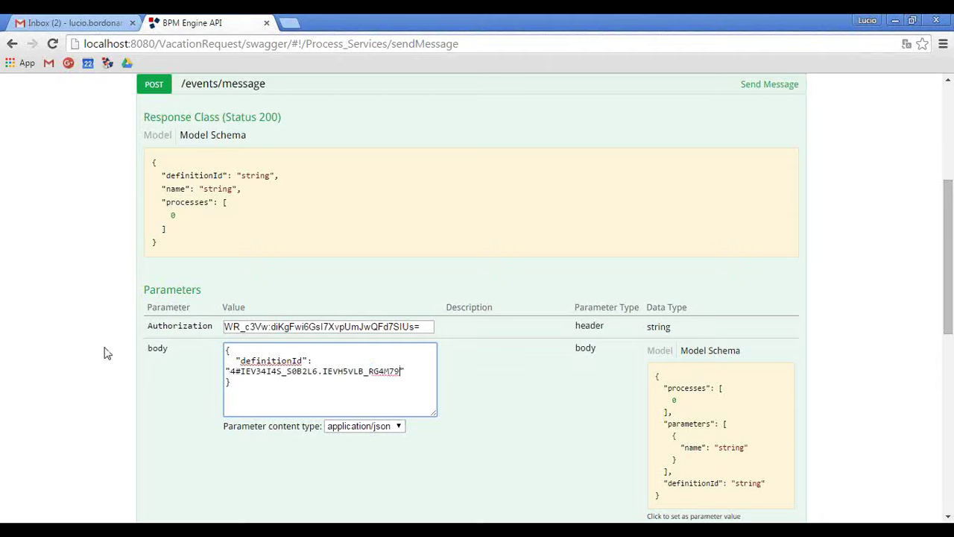
# Resend the message request and review the 500 'Unable to handle message' response.
pyautogui.scroll(-4, 106, 351)
pyautogui.click(170, 493)
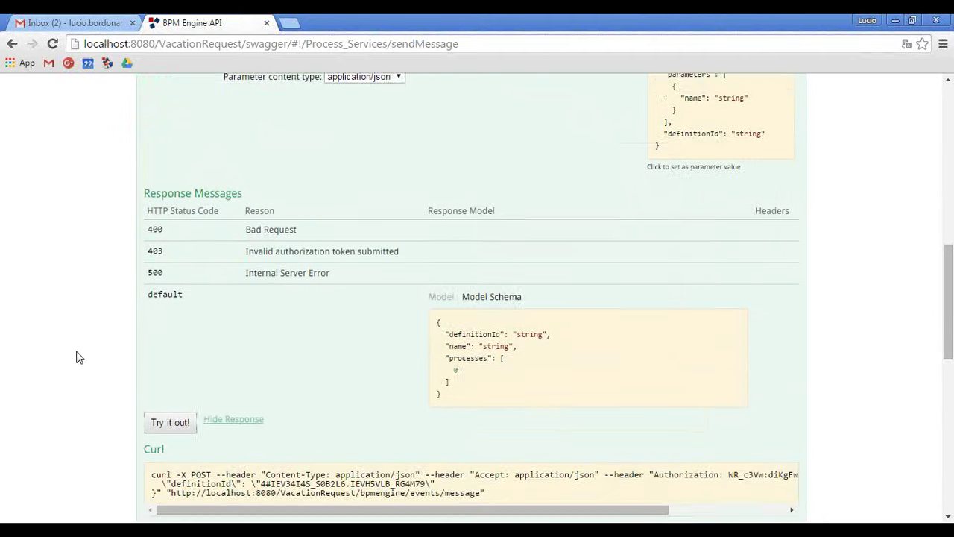
pyautogui.scroll(4, 78, 357)
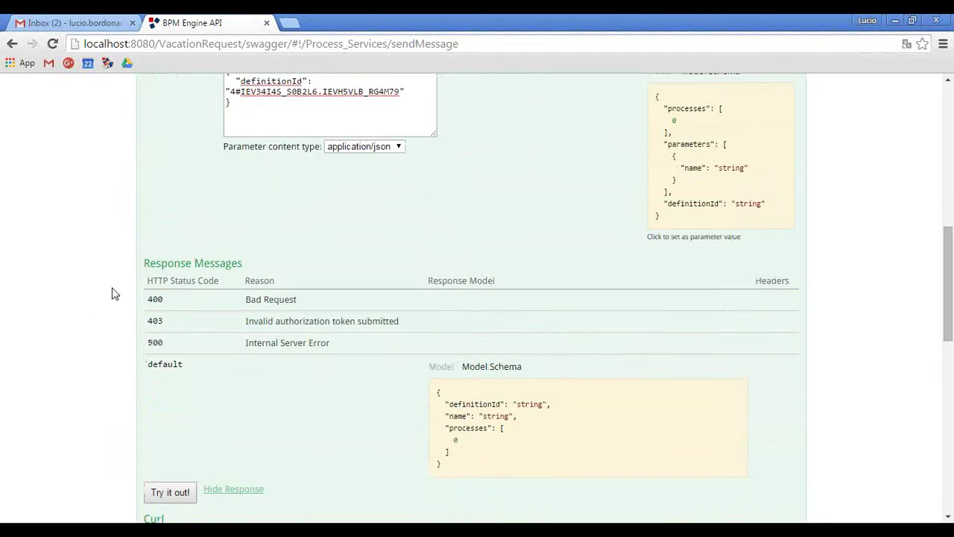
pyautogui.scroll(2, 112, 293)
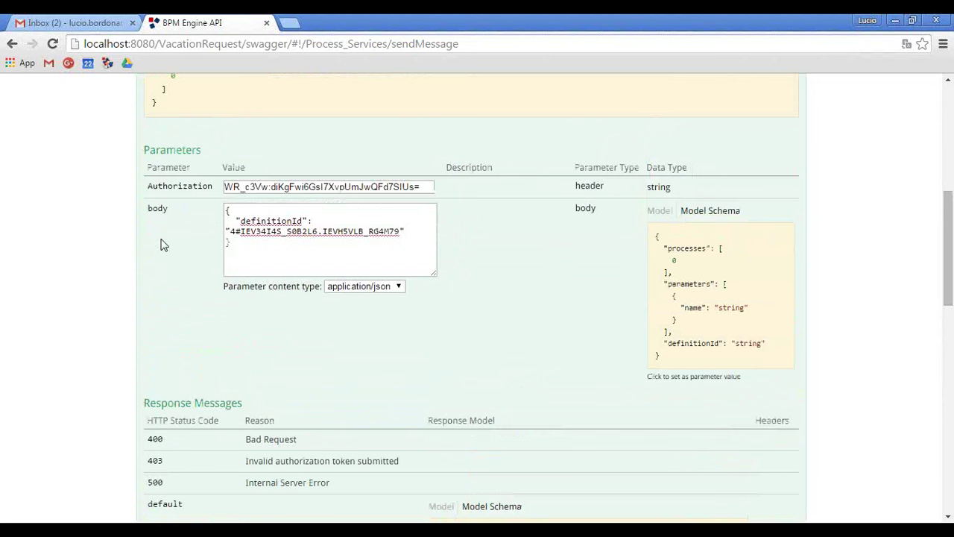
pyautogui.scroll(-10, 144, 268)
pyautogui.scroll(8, 149, 272)
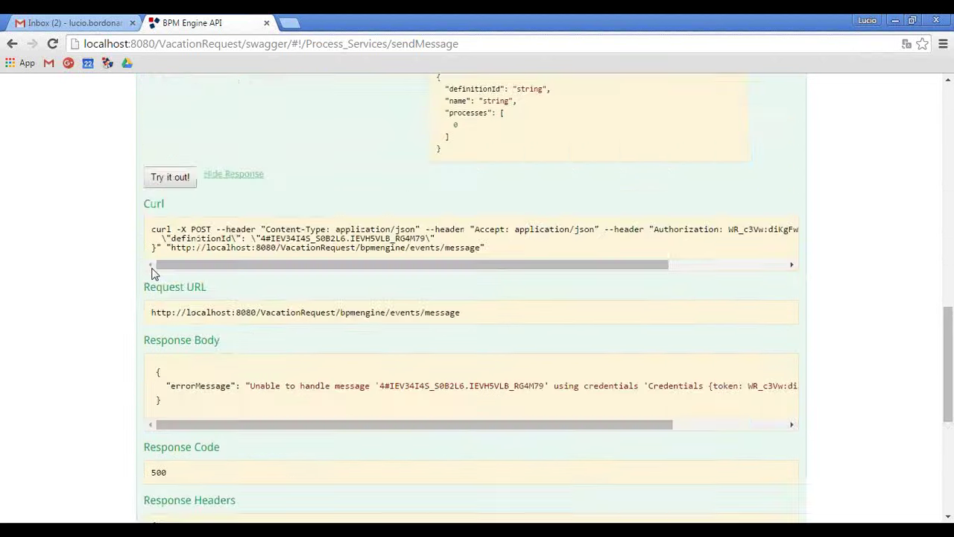
# Collapse Process Services and open User Services' GET /users/me/process-definitions operation.
pyautogui.click(184, 331)
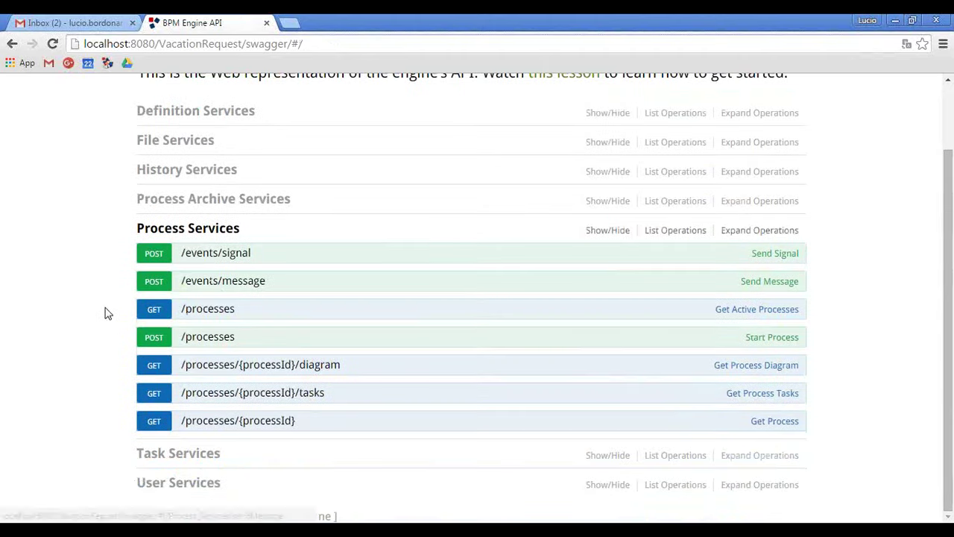
pyautogui.click(212, 233)
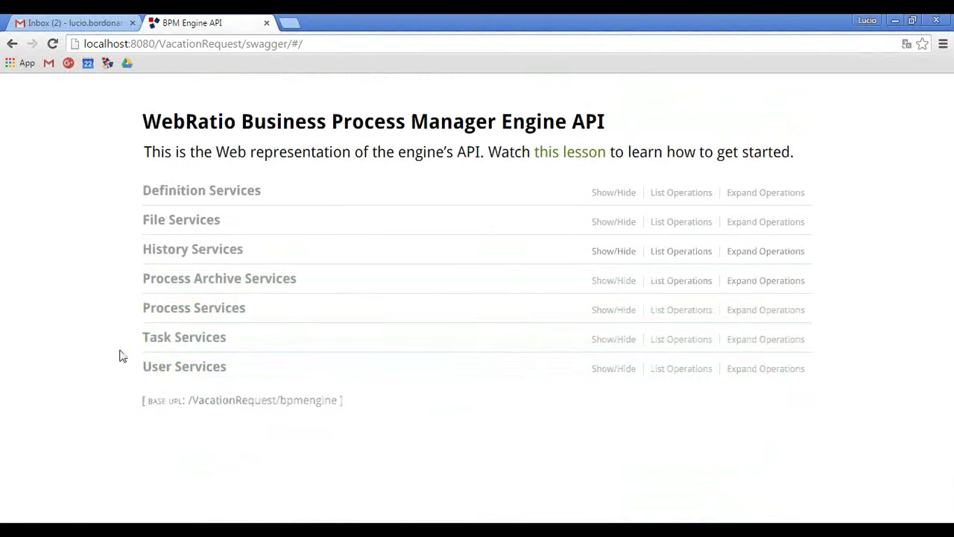
pyautogui.click(197, 365)
pyautogui.scroll(-3, 67, 309)
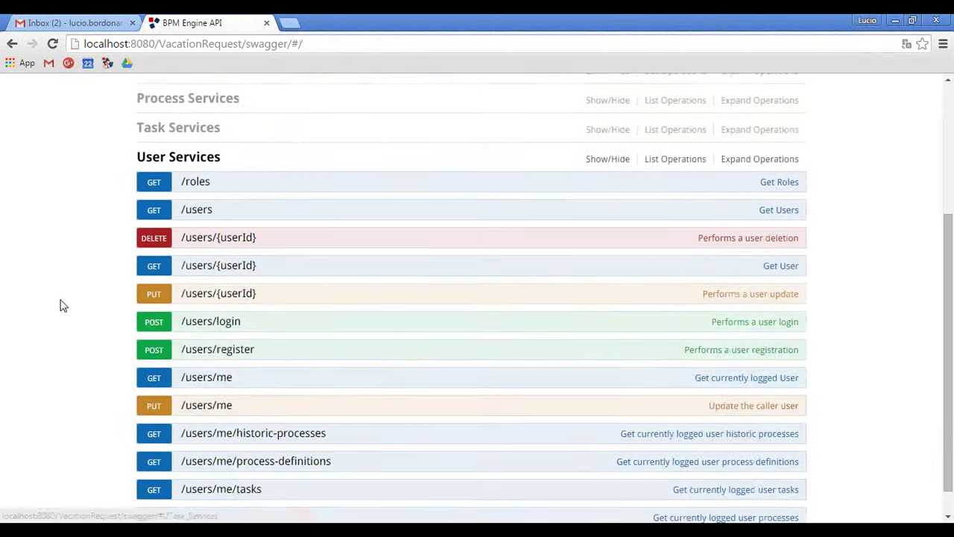
pyautogui.click(257, 432)
pyautogui.scroll(-3, 102, 357)
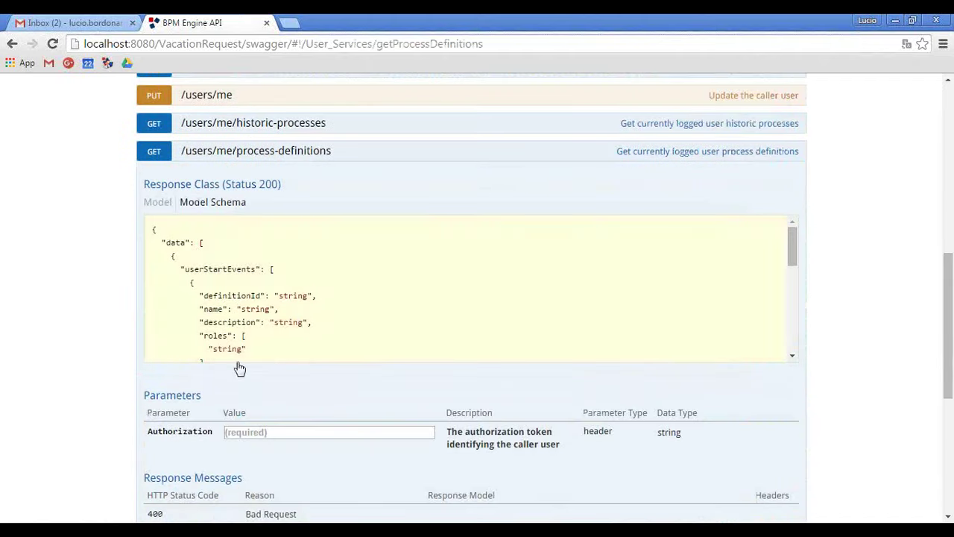
# Enter the notes token as Authorization, run it, and select VacationRequest's Catching Message definitionId.
pyautogui.click(266, 433)
pyautogui.hotkey('ctrl', 'v')
pyautogui.scroll(-1, 269, 432)
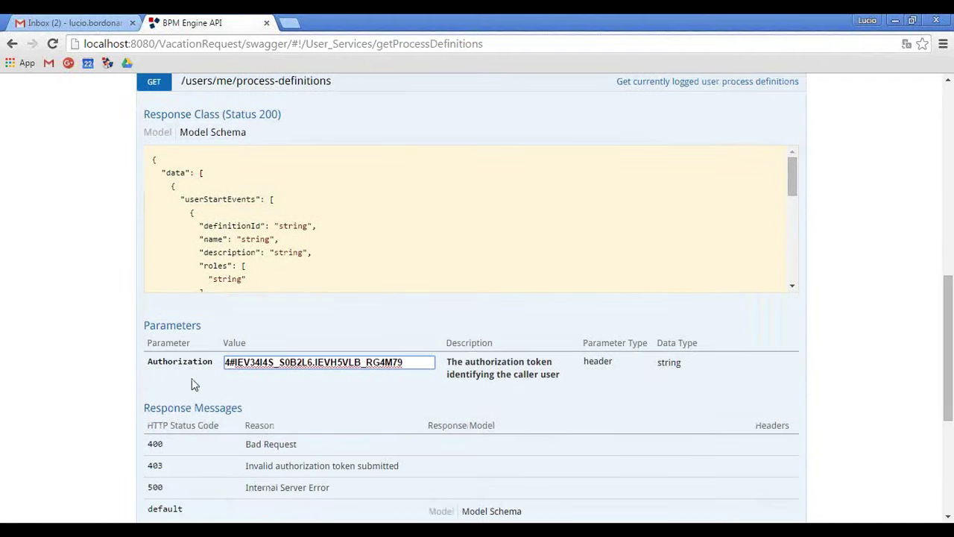
pyautogui.hotkey('alt', 'Tab')
pyautogui.moveTo(292, 89); pyautogui.dragTo(39, 89)
pyautogui.hotkey('alt', 'Tab')
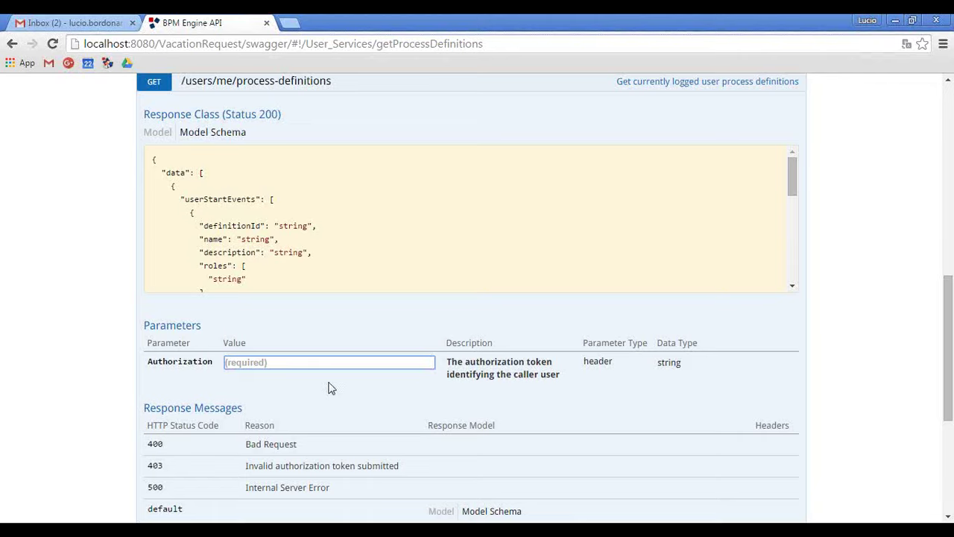
pyautogui.hotkey('ctrl', 'v')
pyautogui.scroll(-3, 74, 355)
pyautogui.scroll(-5, 81, 347)
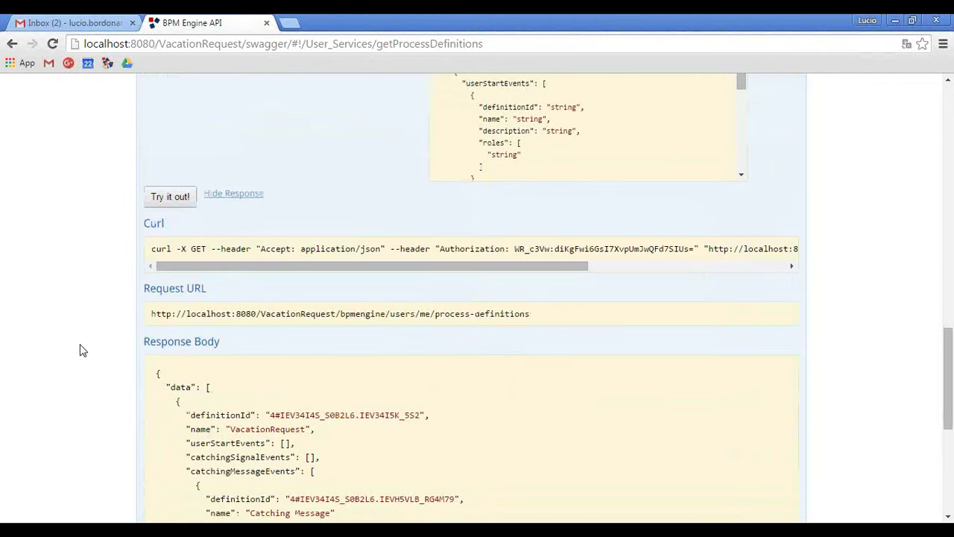
pyautogui.moveTo(286, 430); pyautogui.dragTo(453, 433)
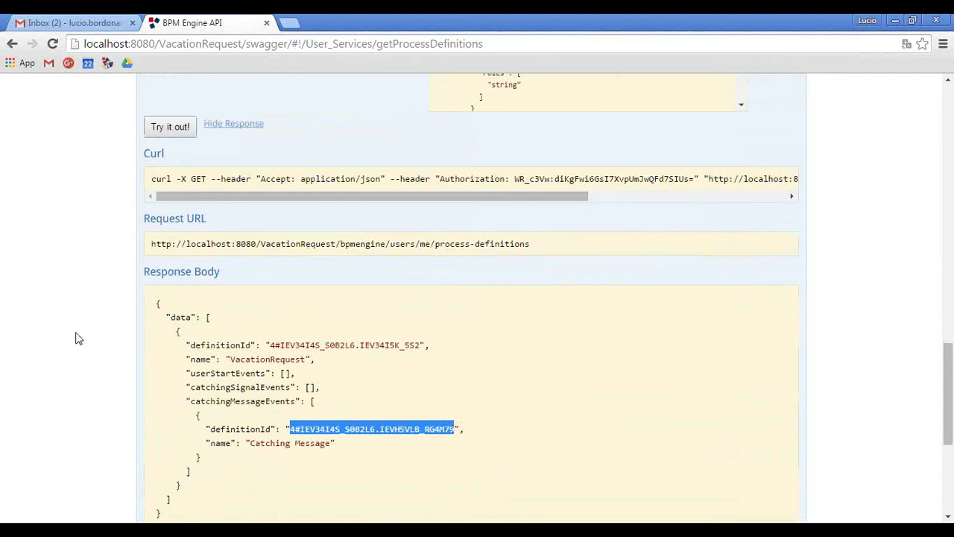
pyautogui.scroll(12, 77, 336)
# Re-expand Process Services and check the definitionId value in the message body.
pyautogui.scroll(4, 149, 294)
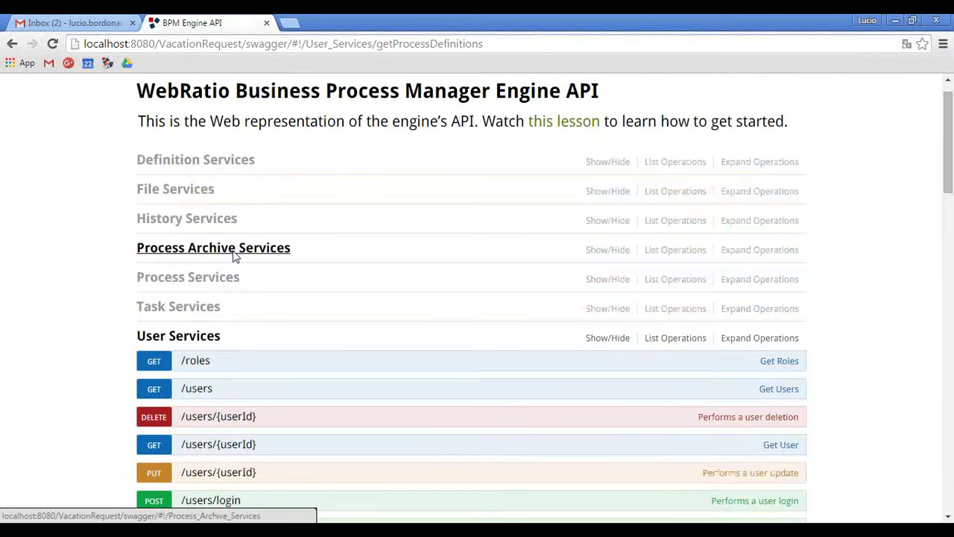
pyautogui.click(223, 278)
pyautogui.scroll(-2, 112, 258)
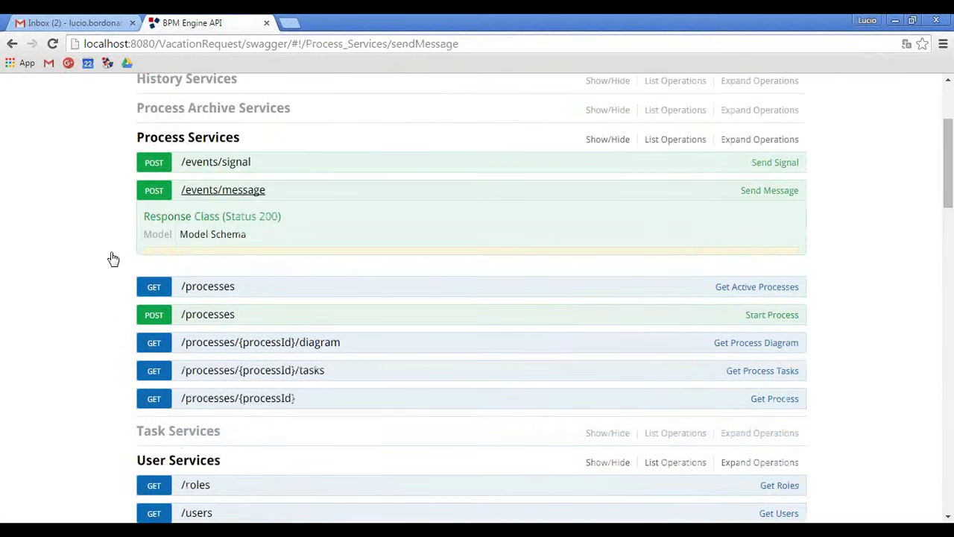
pyautogui.scroll(-2, 100, 241)
pyautogui.moveTo(232, 338); pyautogui.dragTo(402, 339)
pyautogui.click(402, 339)
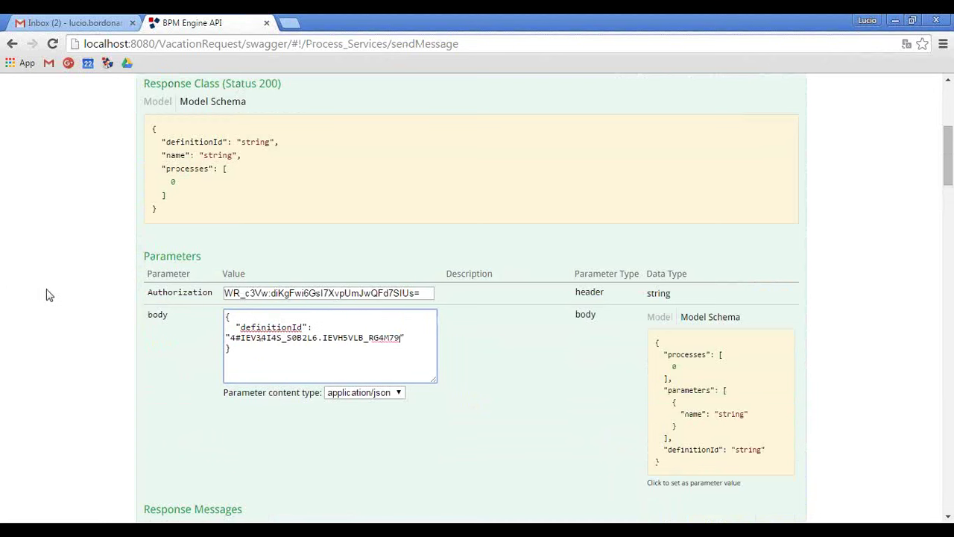
# Read the 500 error in the Response Body, then return to the process diagram editor.
pyautogui.scroll(-1, 43, 285)
pyautogui.scroll(-4, 44, 286)
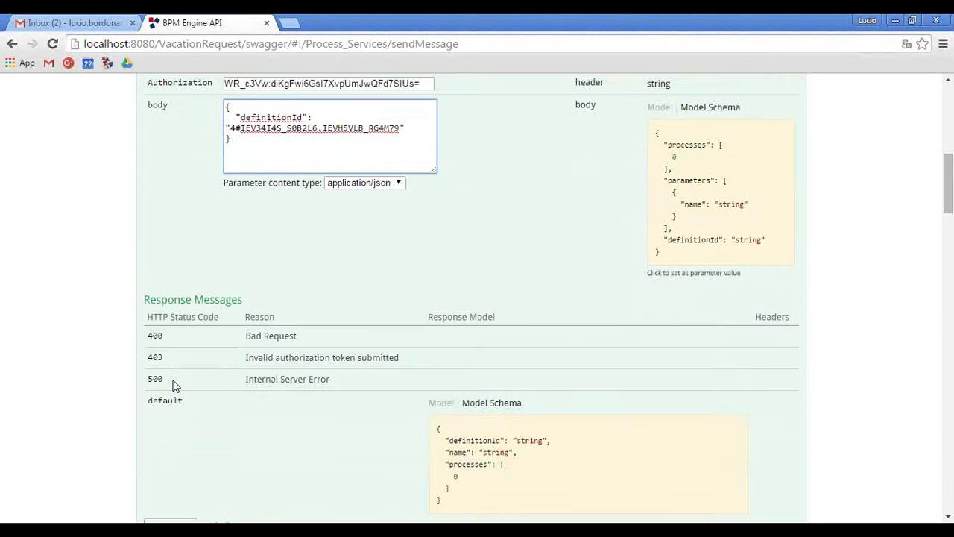
pyautogui.scroll(-5, 96, 337)
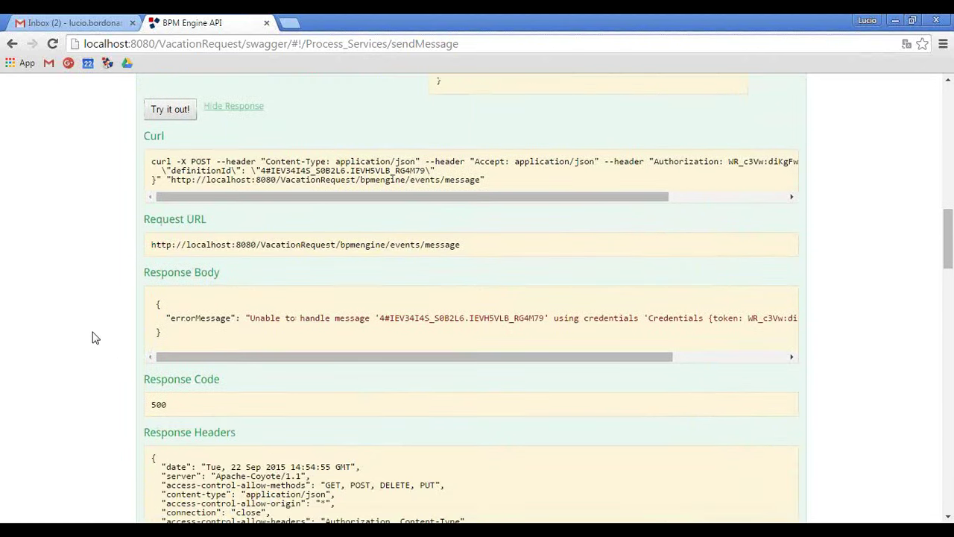
pyautogui.moveTo(311, 292); pyautogui.dragTo(167, 300)
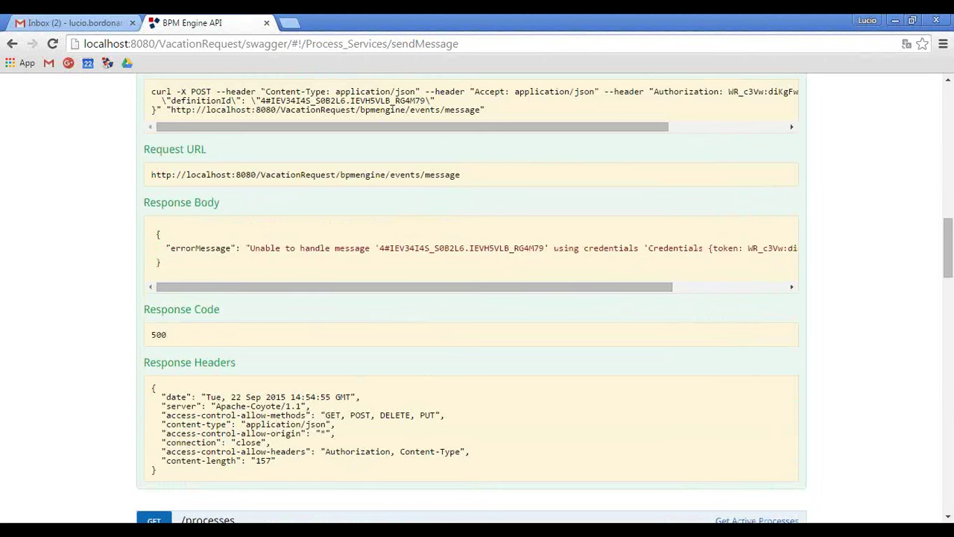
pyautogui.hotkey('alt', 'Tab')
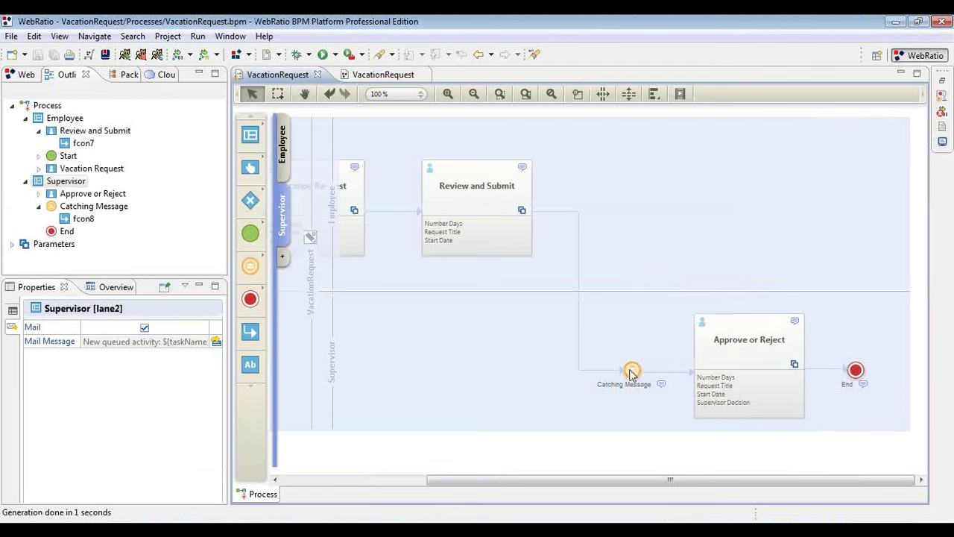
# Inspect the Catching Message event and Approve or Reject task, then bring up the PDF slides.
pyautogui.click(631, 372)
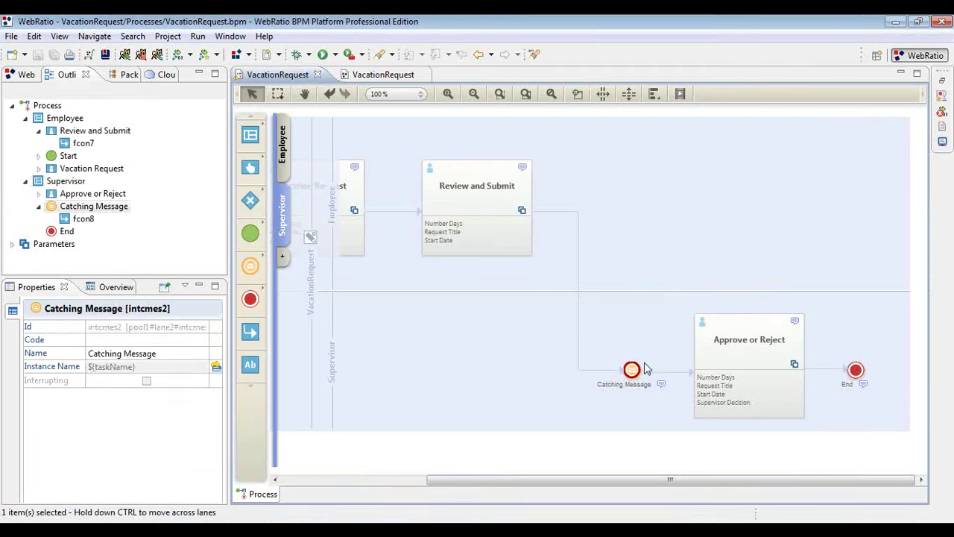
pyautogui.click(765, 367)
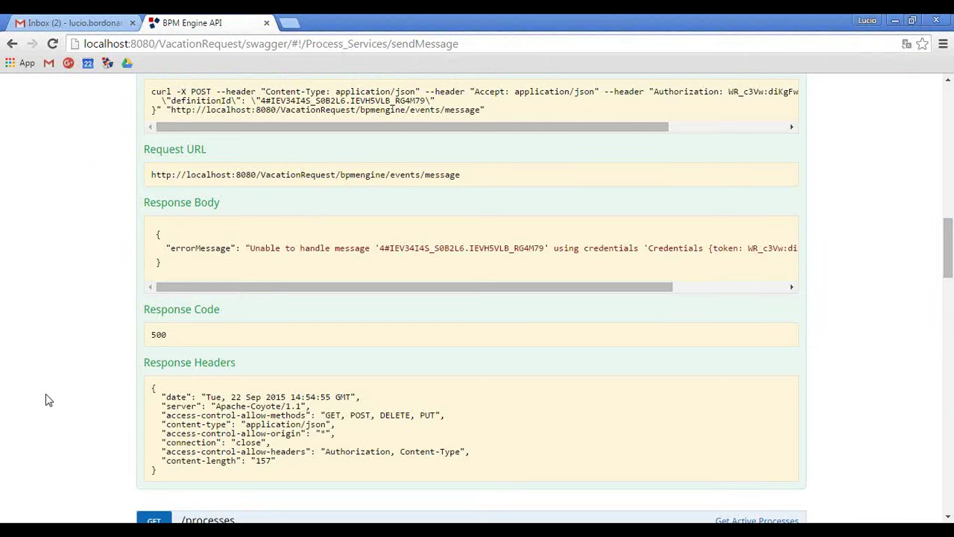
pyautogui.hotkey('alt', 'Tab')
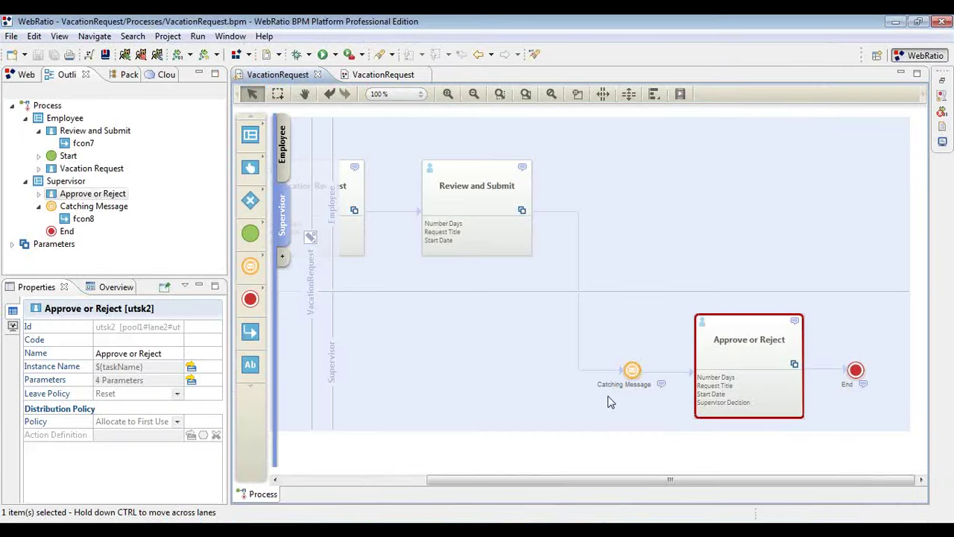
# Go back to the VacationRequest diagram and select the Supervisor lane.
pyautogui.click(608, 403)
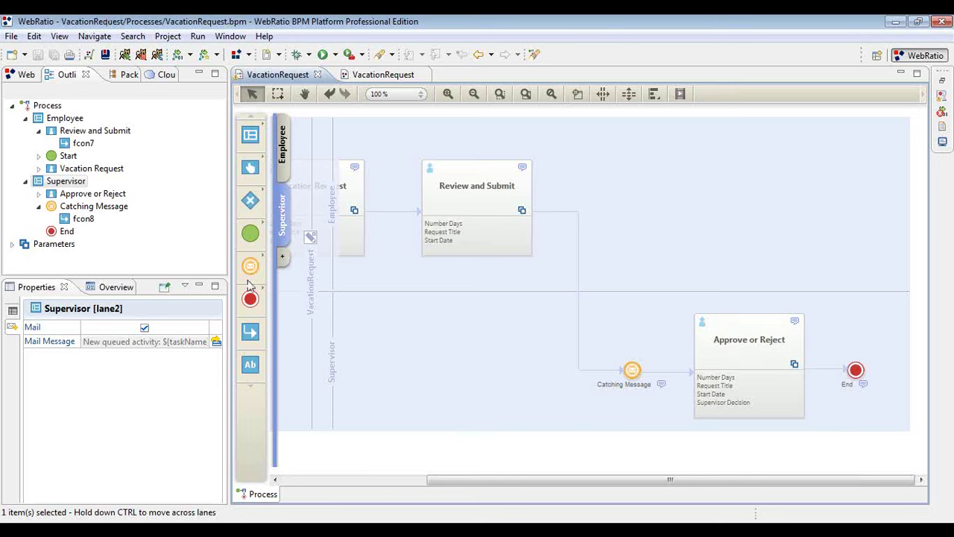
# Place a signal start event in the Supervisor lane below Catching Message.
pyautogui.click(250, 270)
pyautogui.click(250, 233)
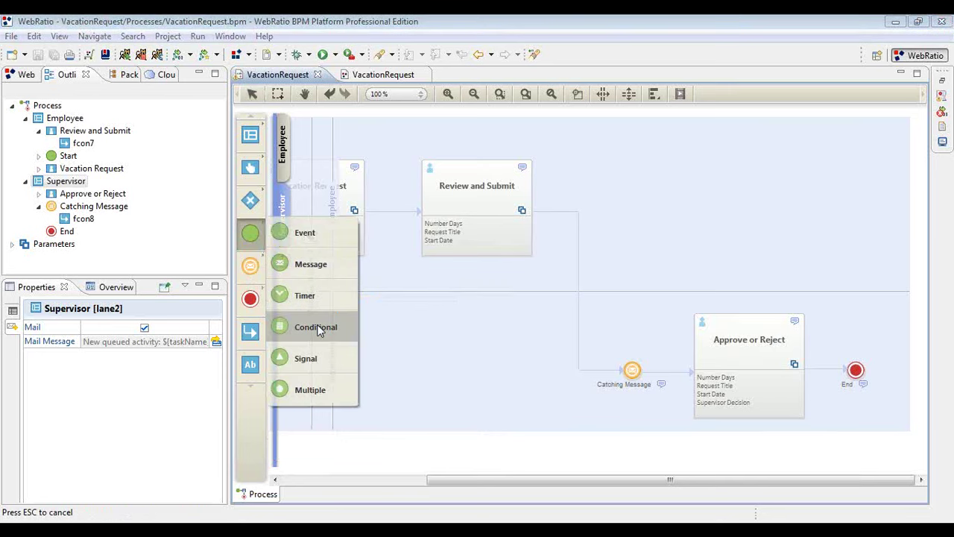
pyautogui.click(310, 359)
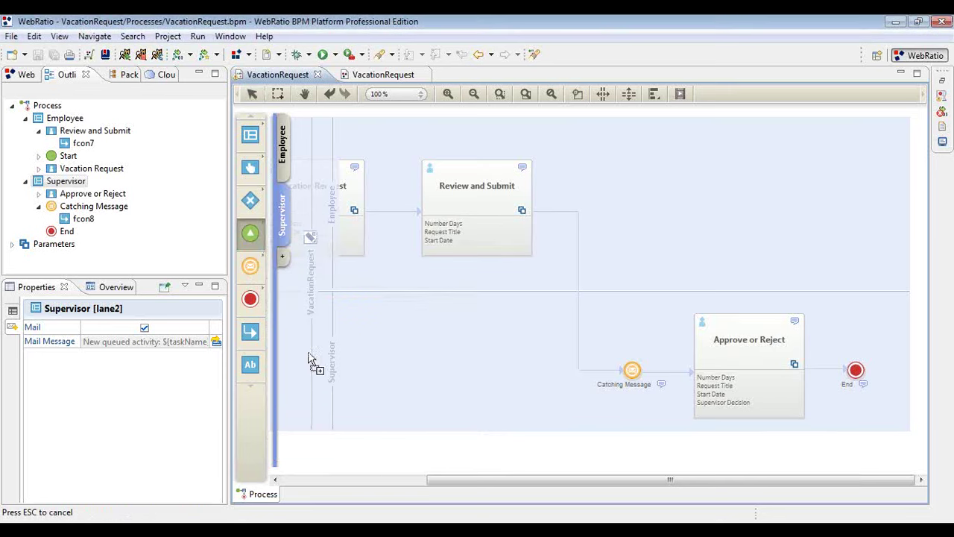
pyautogui.click(628, 419)
pyautogui.moveTo(656, 423); pyautogui.dragTo(633, 430)
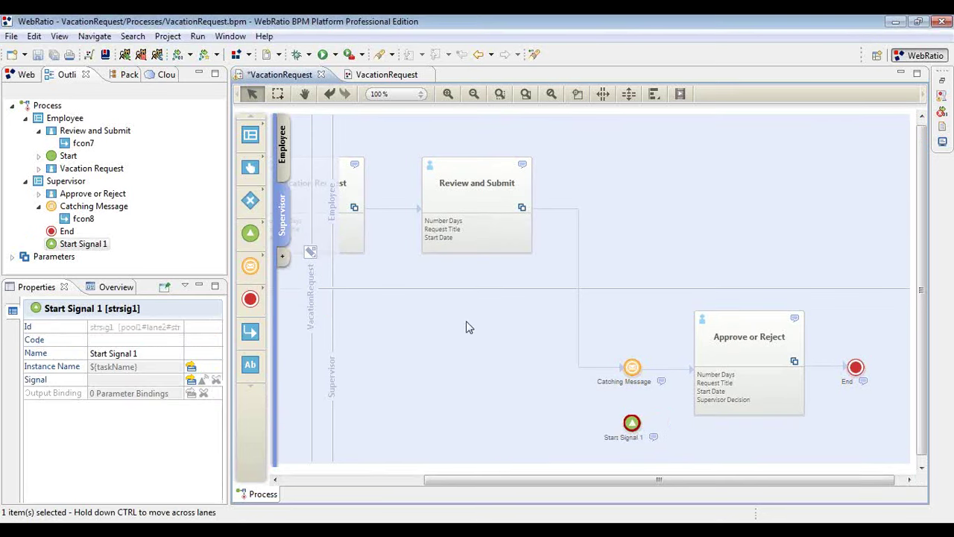
# Rename the new start event 'Office Vacation' and save the diagram.
pyautogui.click(639, 425)
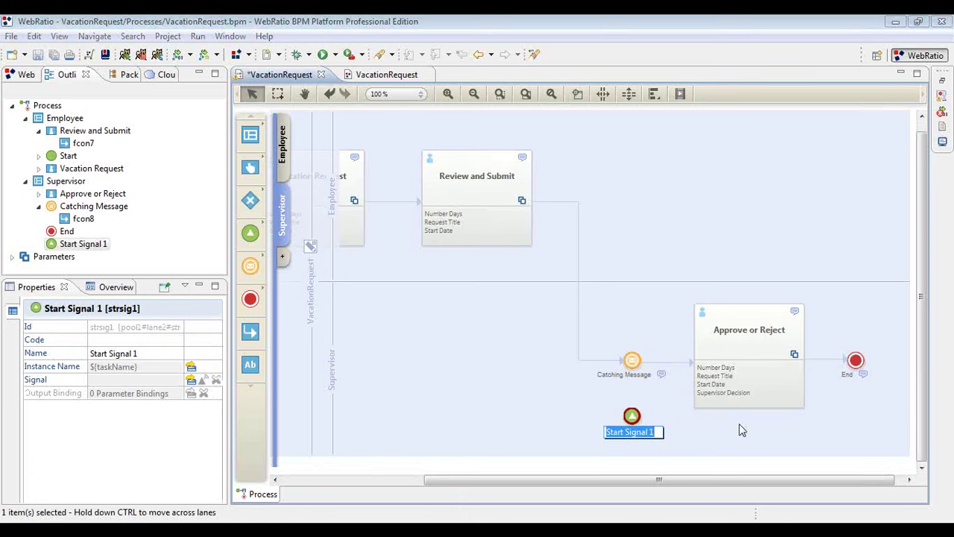
pyautogui.write('Vacation')
pyautogui.press('BackSpace')
pyautogui.press('BackSpace')
pyautogui.press('BackSpace')
pyautogui.press('BackSpace')
pyautogui.press('BackSpace')
pyautogui.press('BackSpace')
pyautogui.press('BackSpace')
pyautogui.press('BackSpace')
pyautogui.press('BackSpace')
pyautogui.write('Office Vacation')
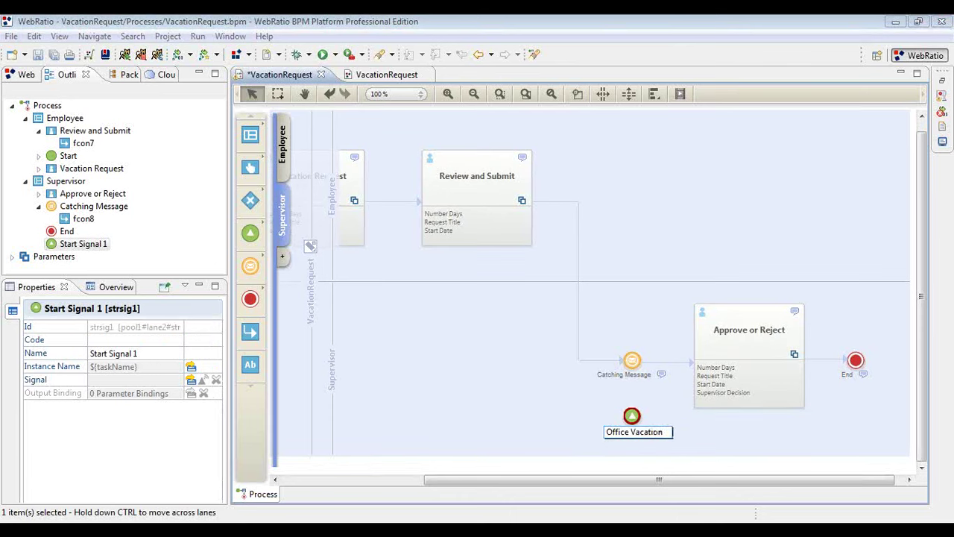
pyautogui.press('Return')
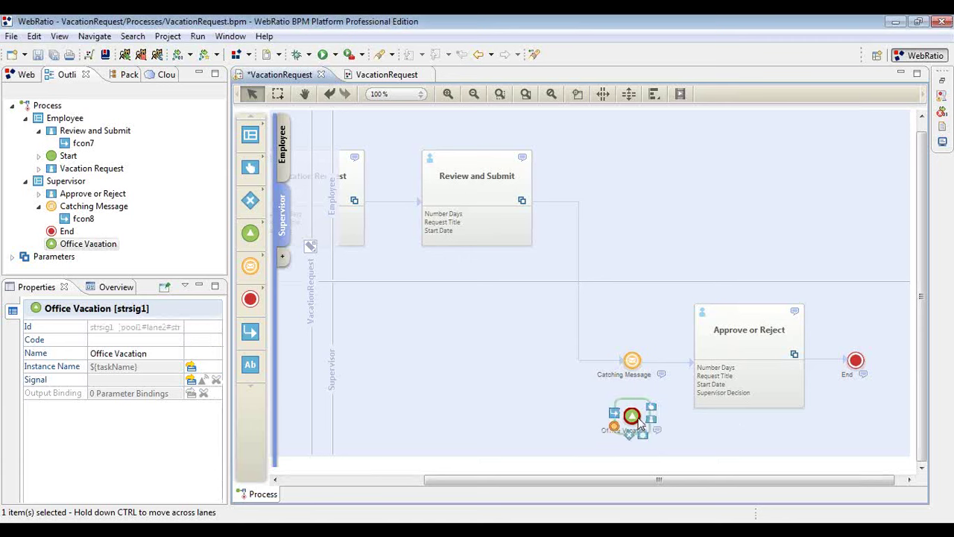
pyautogui.click(52, 57)
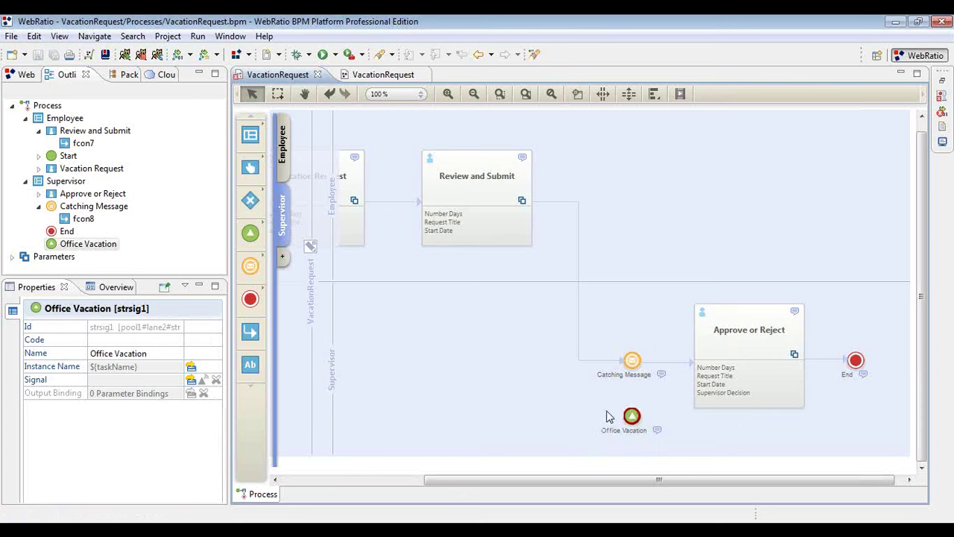
# Add a sequence flow from Office Vacation to Approve or Reject and save.
pyautogui.rightClick(632, 416)
pyautogui.moveTo(752, 272)
pyautogui.click(872, 274)
pyautogui.click(721, 378)
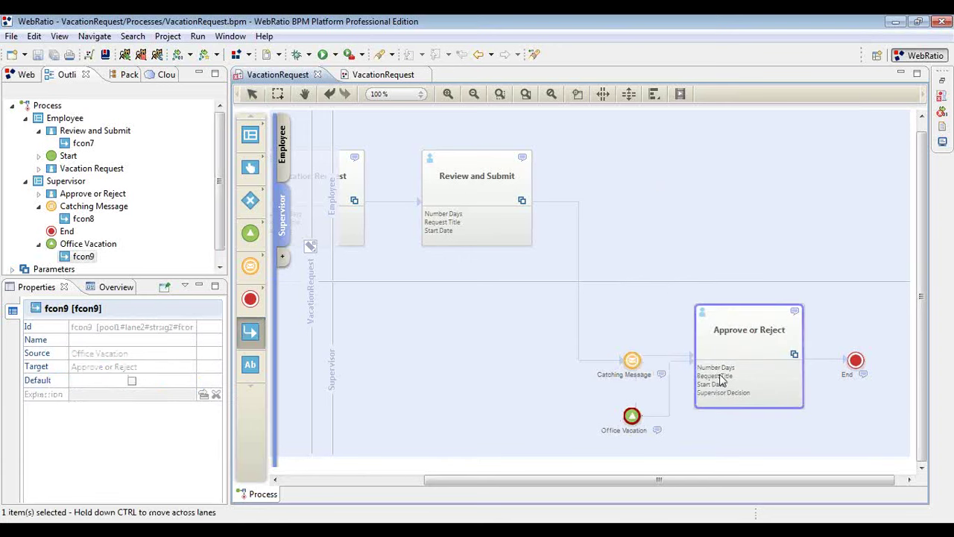
pyautogui.click(697, 436)
pyautogui.click(632, 416)
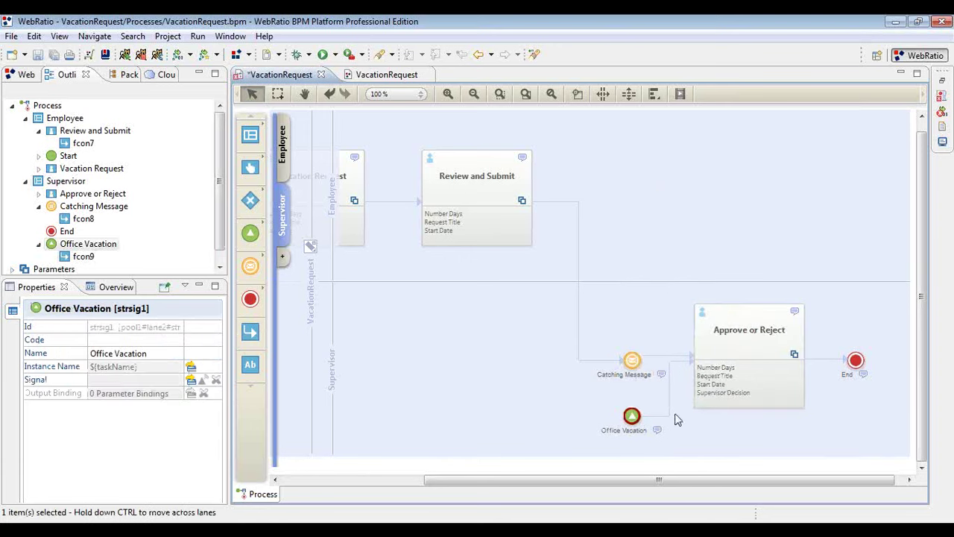
pyautogui.click(744, 340)
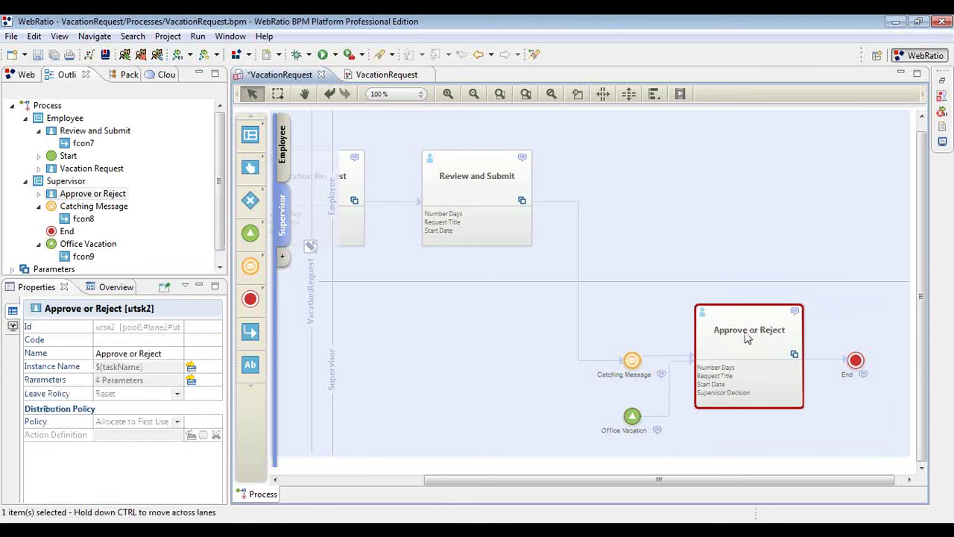
pyautogui.click(640, 417)
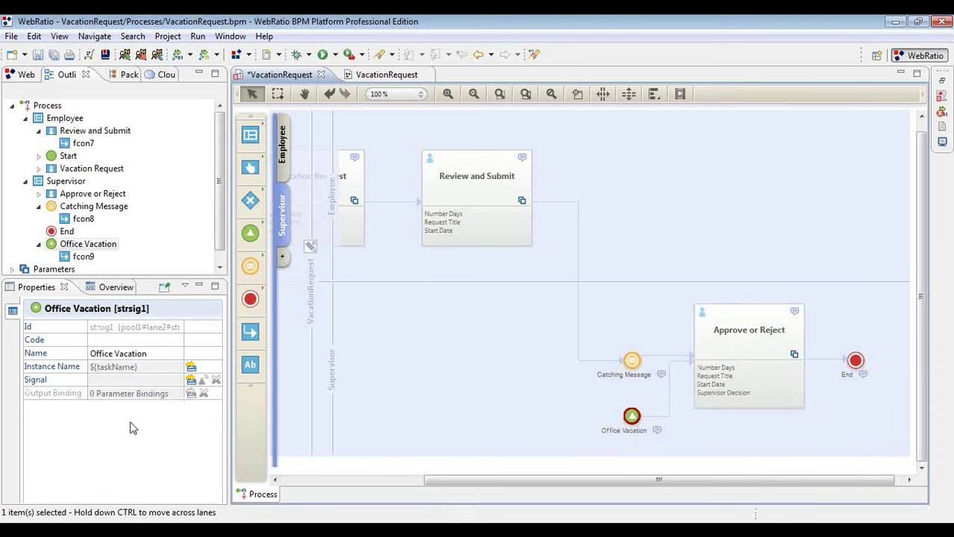
pyautogui.click(53, 54)
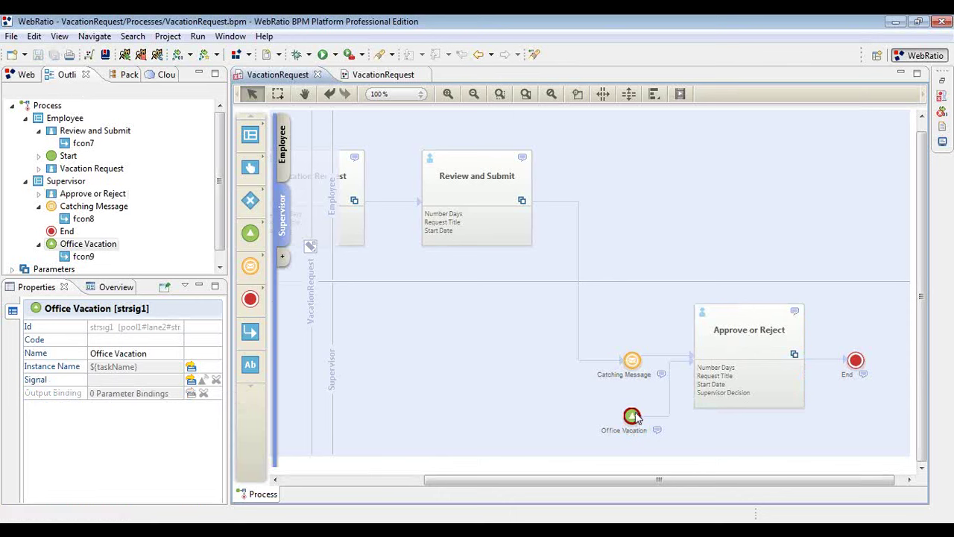
# Try assigning the existing Office Vacation signal to the event, then dismiss the chooser.
pyautogui.moveTo(635, 419)
pyautogui.moveTo(45, 383)
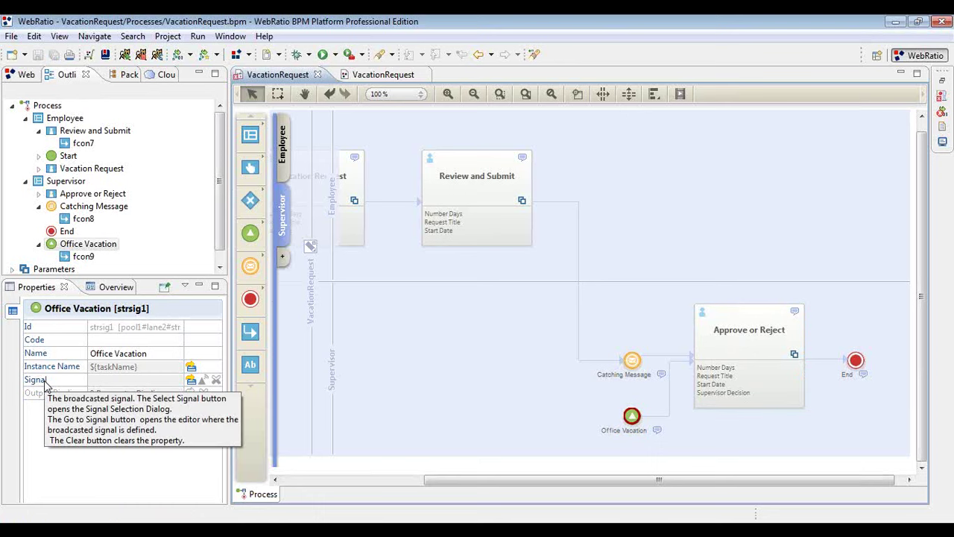
pyautogui.click(190, 380)
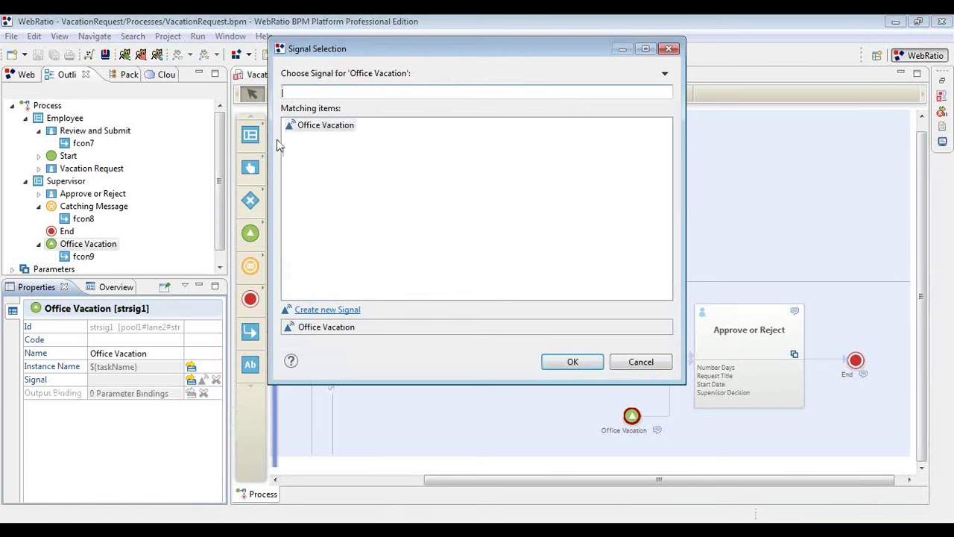
pyautogui.click(319, 133)
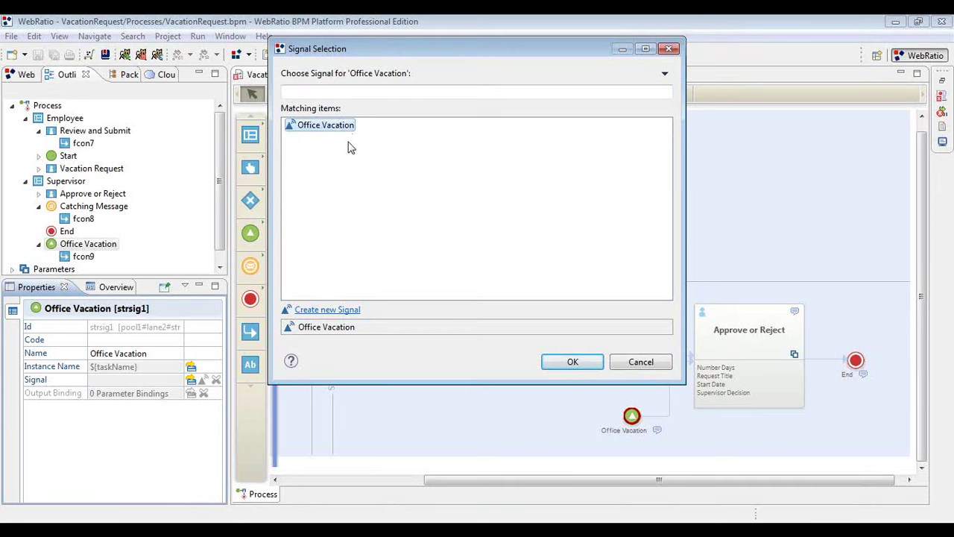
pyautogui.click(639, 362)
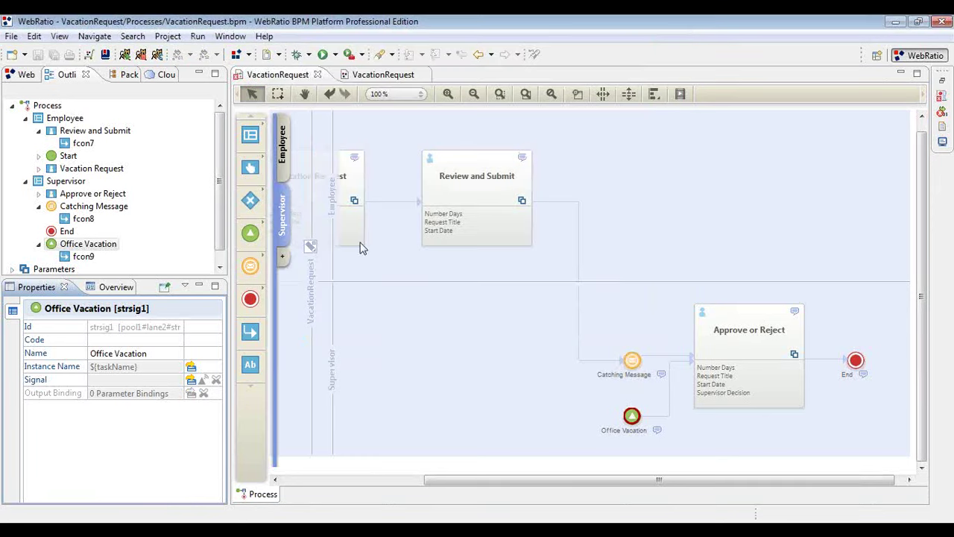
# Delete the old Signals/Office Vacation.signal file from the project browser.
pyautogui.click(16, 80)
pyautogui.click(39, 143)
pyautogui.click(38, 156)
pyautogui.rightClick(84, 170)
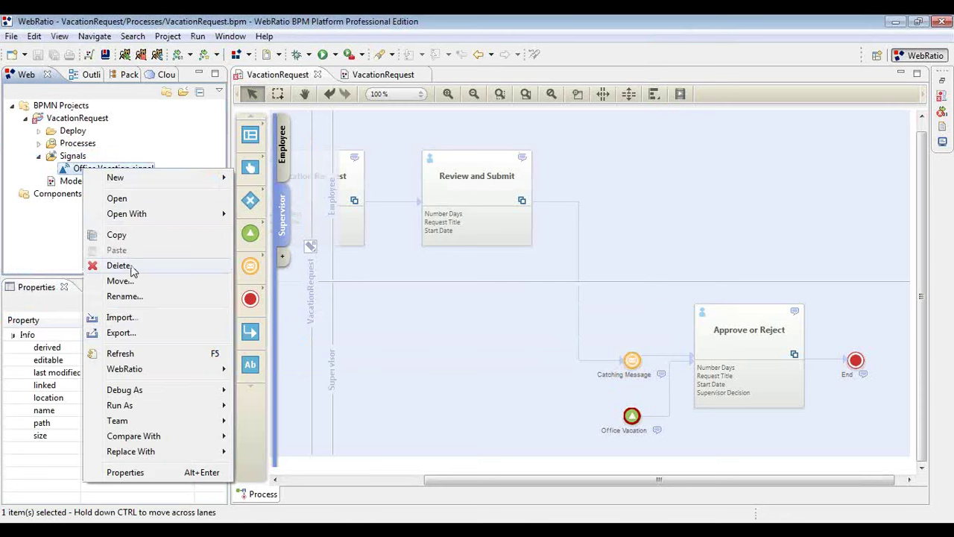
pyautogui.click(131, 270)
pyautogui.click(528, 298)
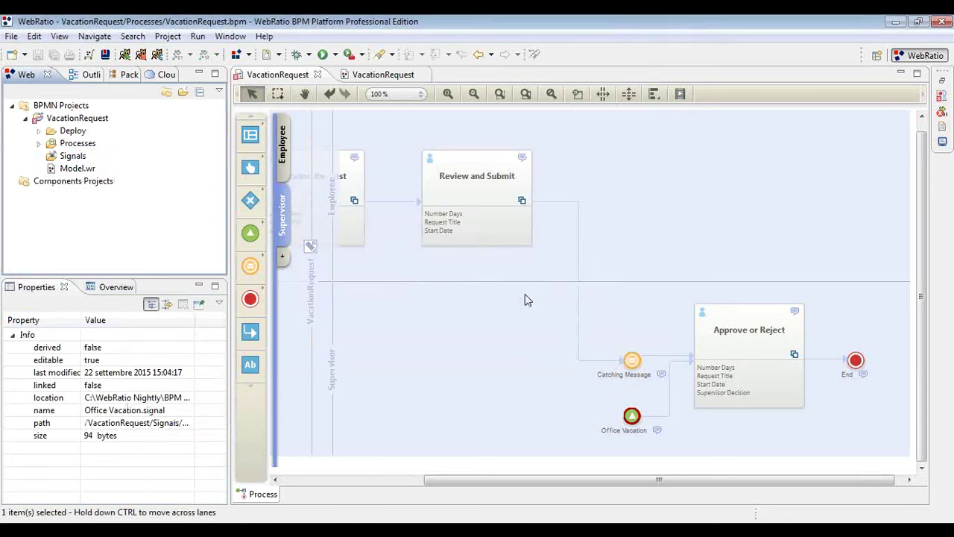
# Create a new signal named 'Office Vacation' for the event from its Signal property.
pyautogui.click(264, 78)
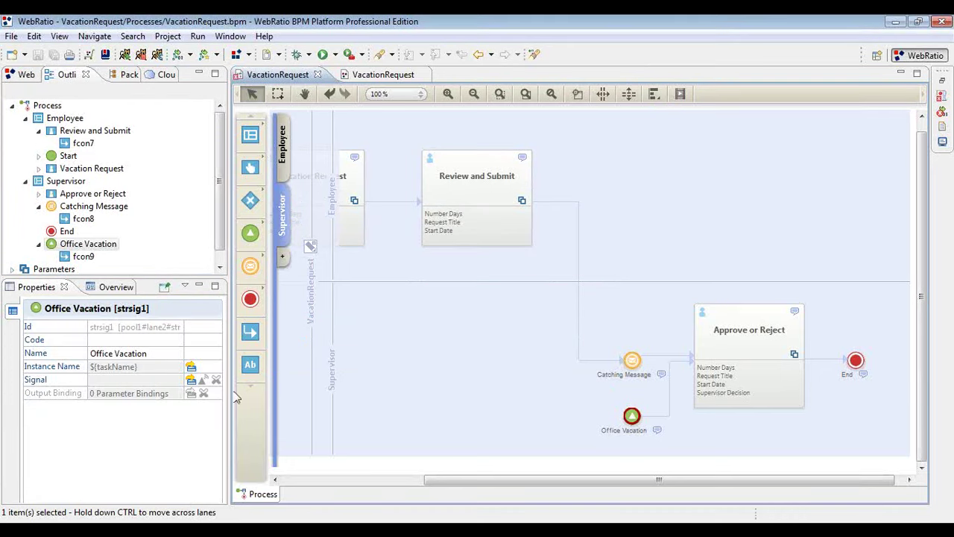
pyautogui.click(192, 379)
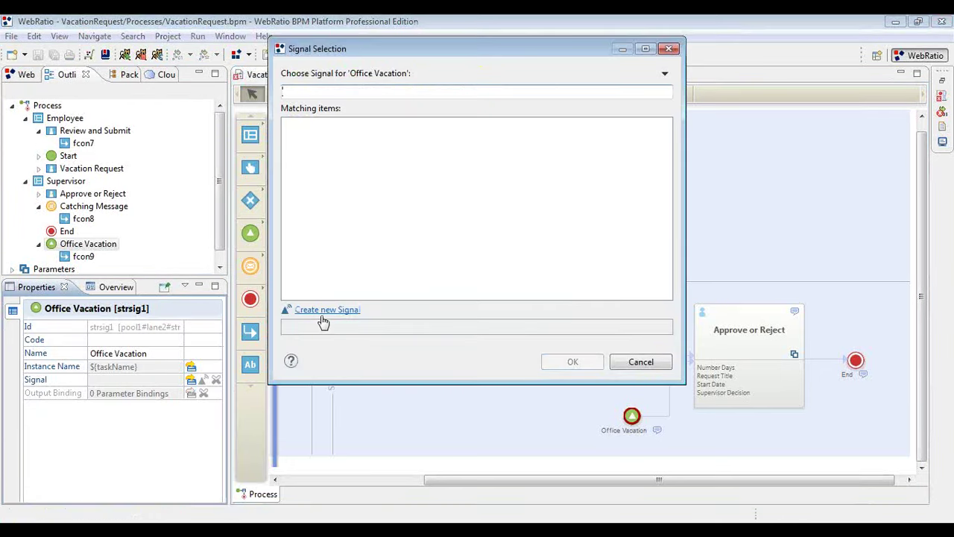
pyautogui.click(341, 311)
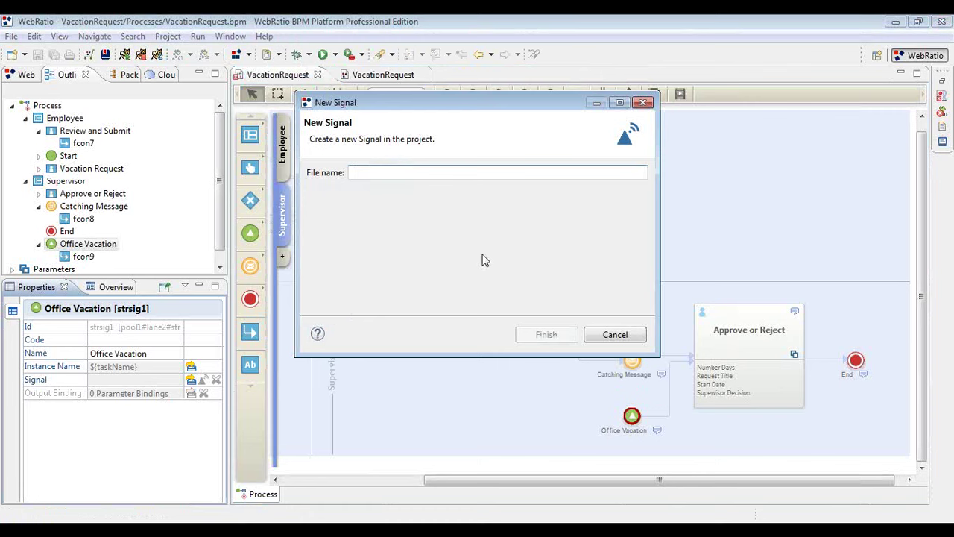
pyautogui.write('Off')
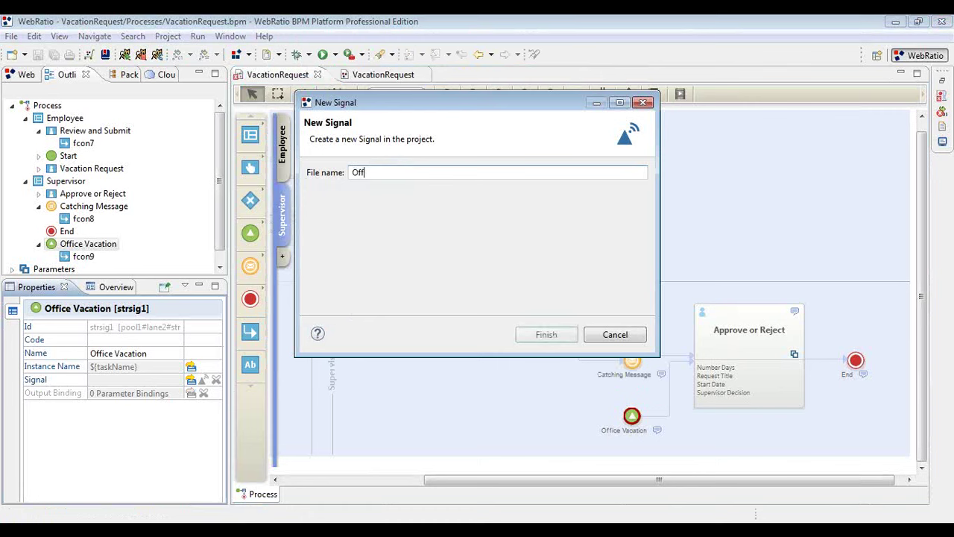
pyautogui.write('ice Vacation')
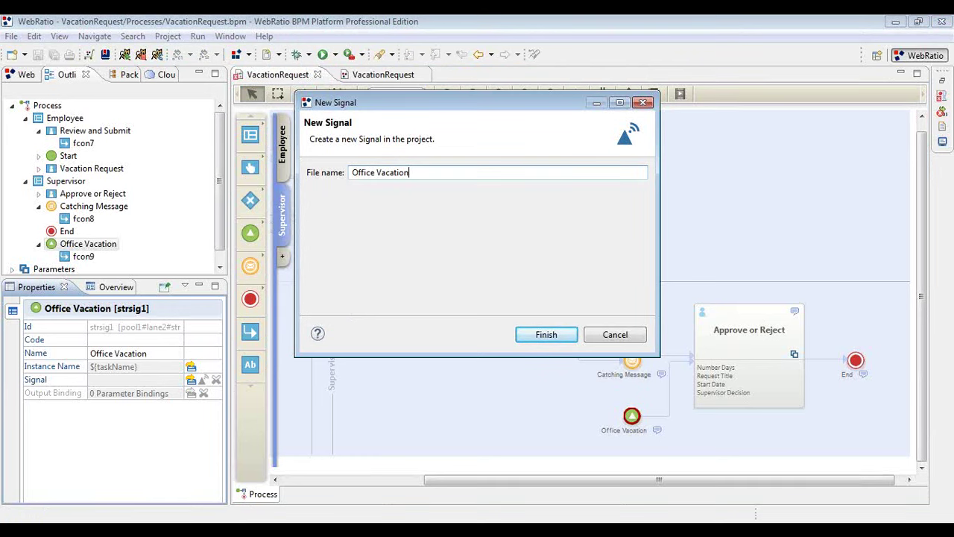
pyautogui.press('Return')
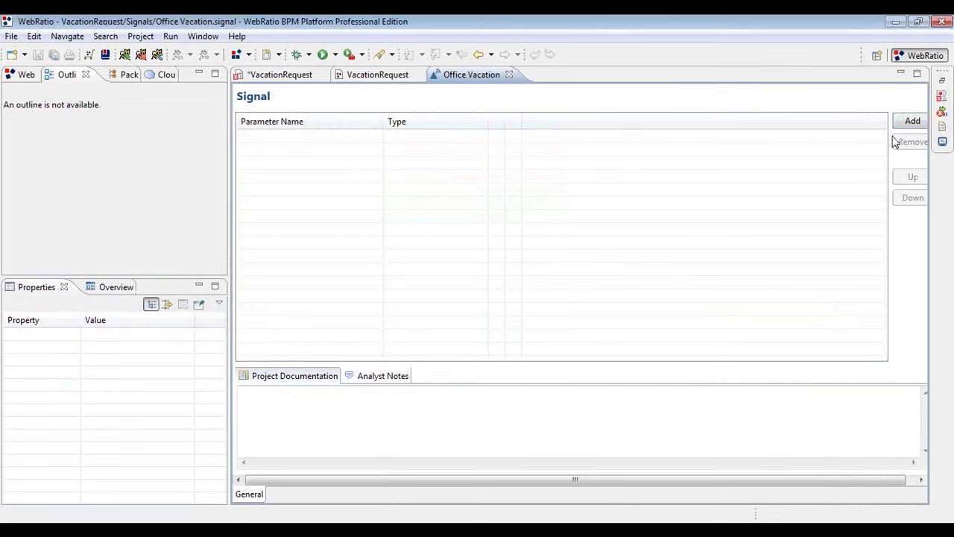
# Add signal parameters Request Title (string) and Start Date (date).
pyautogui.click(905, 120)
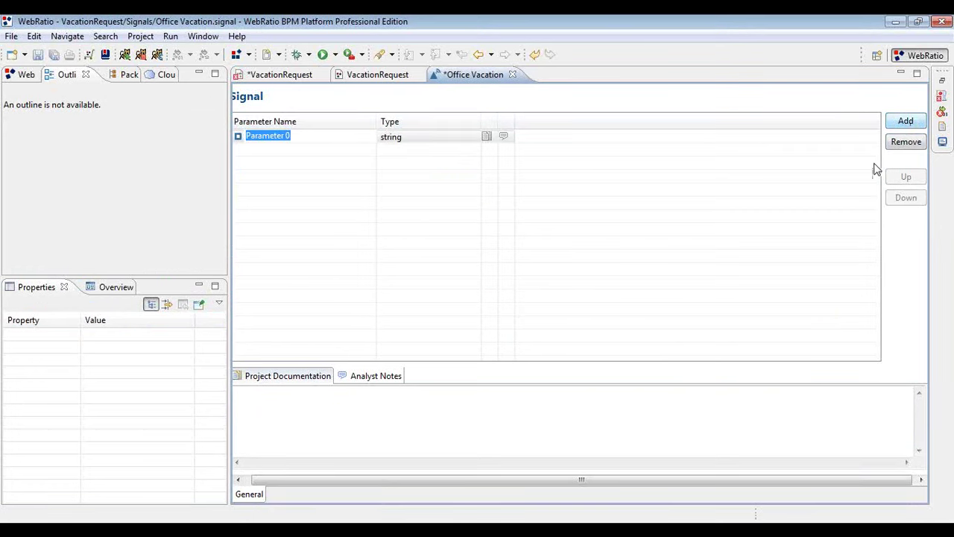
pyautogui.write('Request Titl')
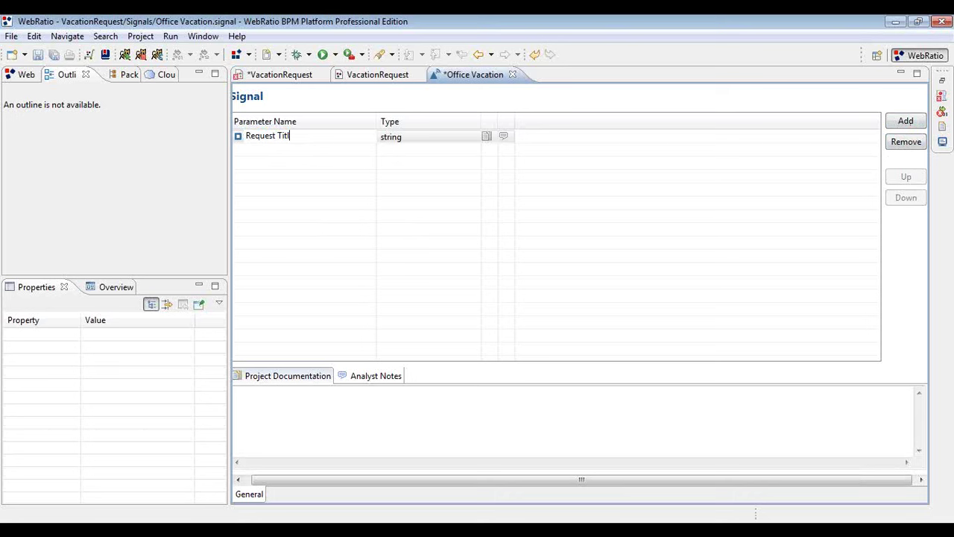
pyautogui.write('e')
pyautogui.press('Tab')
pyautogui.press('Tab')
pyautogui.press('Tab')
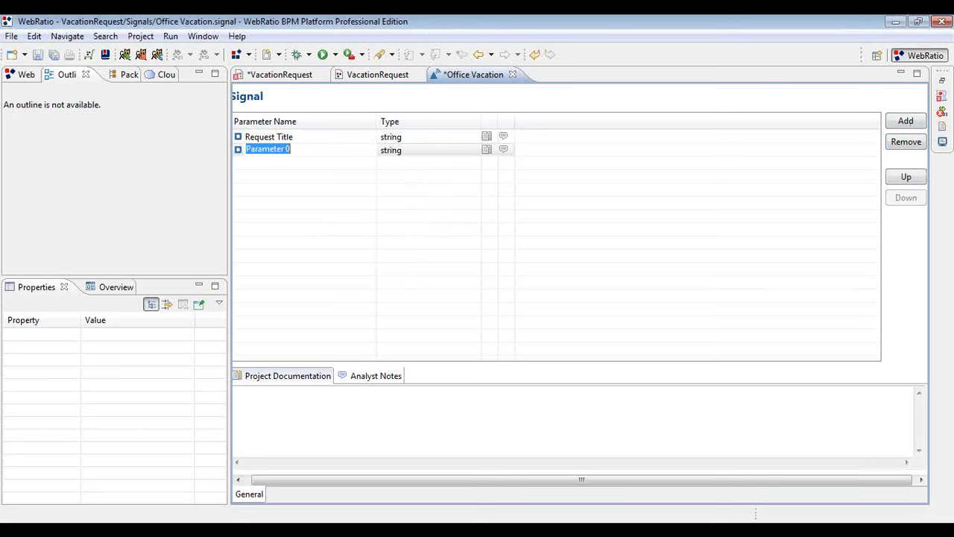
pyautogui.write('Sta')
pyautogui.press('Tab')
pyautogui.press('d')
pyautogui.press('Tab')
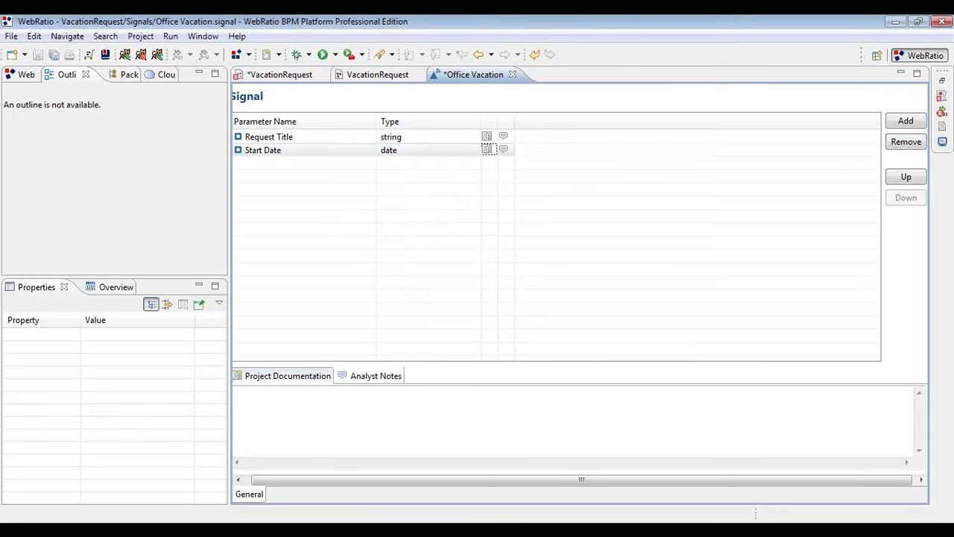
pyautogui.press('Tab')
# Add a Number Days parameter of type integer, then save and close the Office Vacation signal.
pyautogui.write('Number Days')
pyautogui.press('Tab')
pyautogui.press('i')
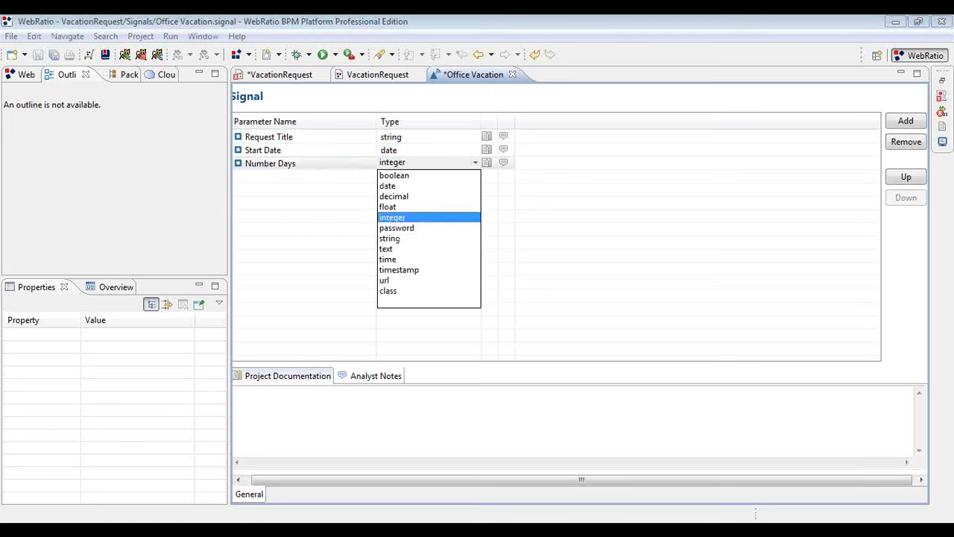
pyautogui.press('t')
pyautogui.press('i')
pyautogui.press('Escape')
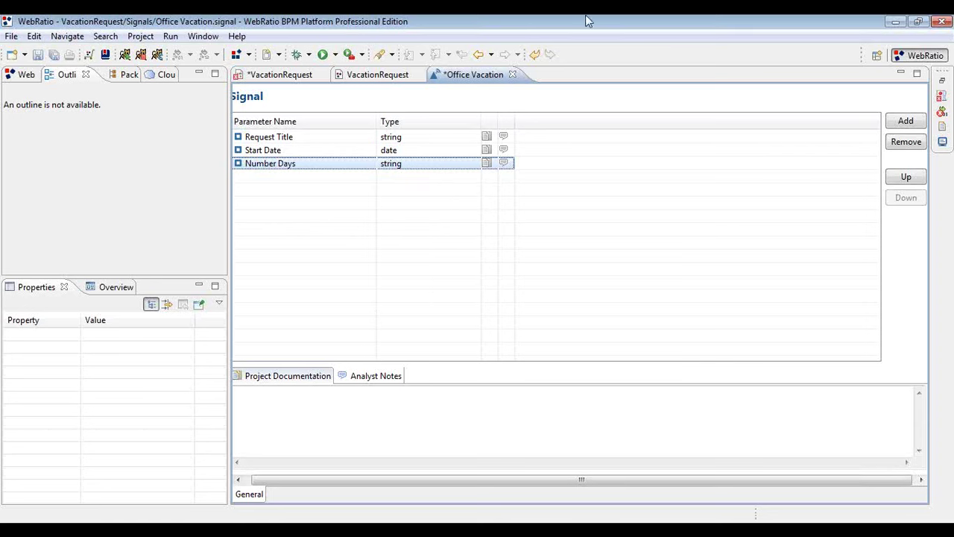
pyautogui.click(459, 162)
pyautogui.click(403, 217)
pyautogui.hotkey('ctrl', 's')
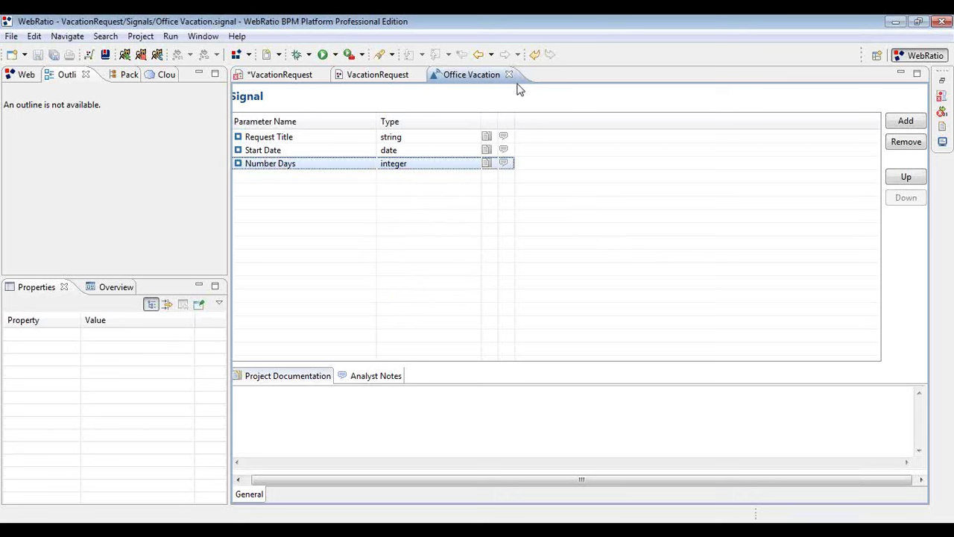
pyautogui.click(510, 75)
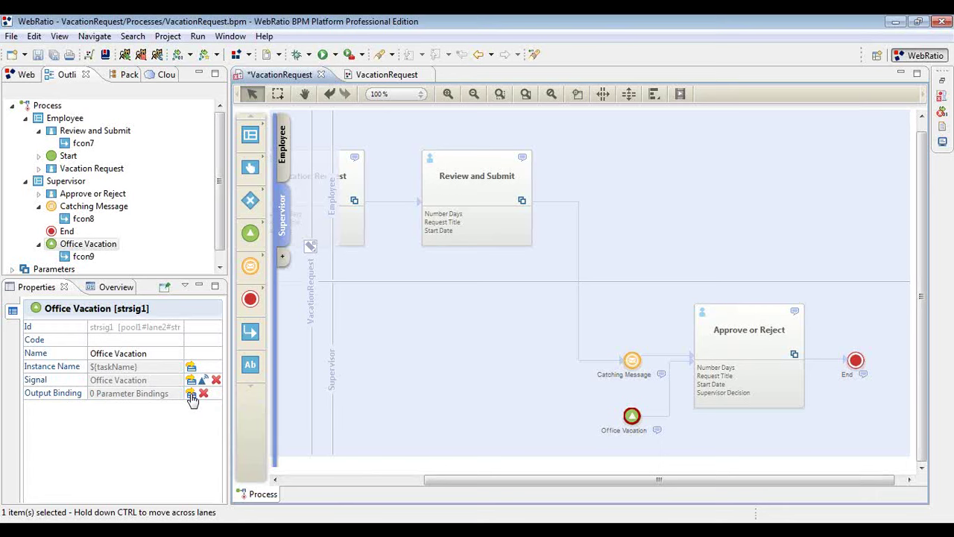
# Guess Binding on the event's output bindings, accept the three mappings, and save VacationRequest.
pyautogui.click(191, 395)
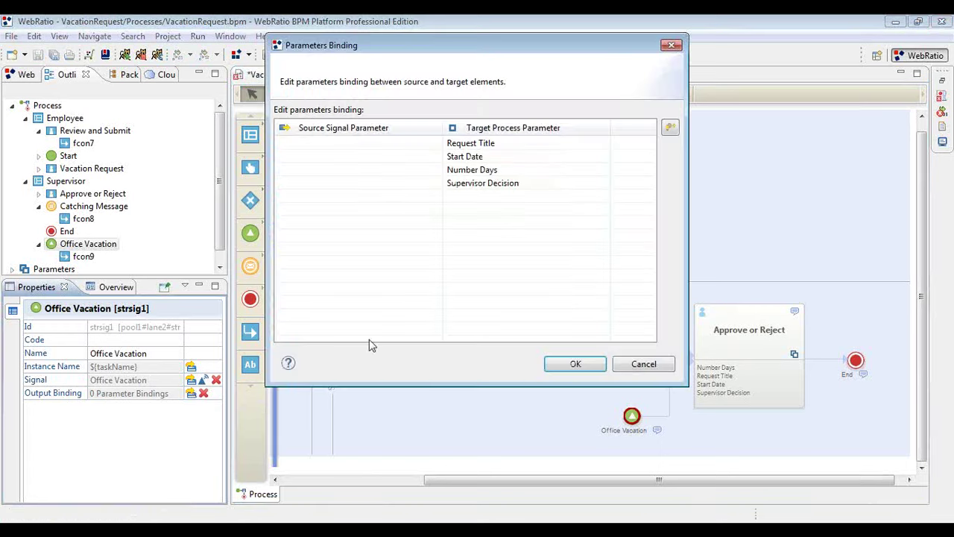
pyautogui.click(670, 128)
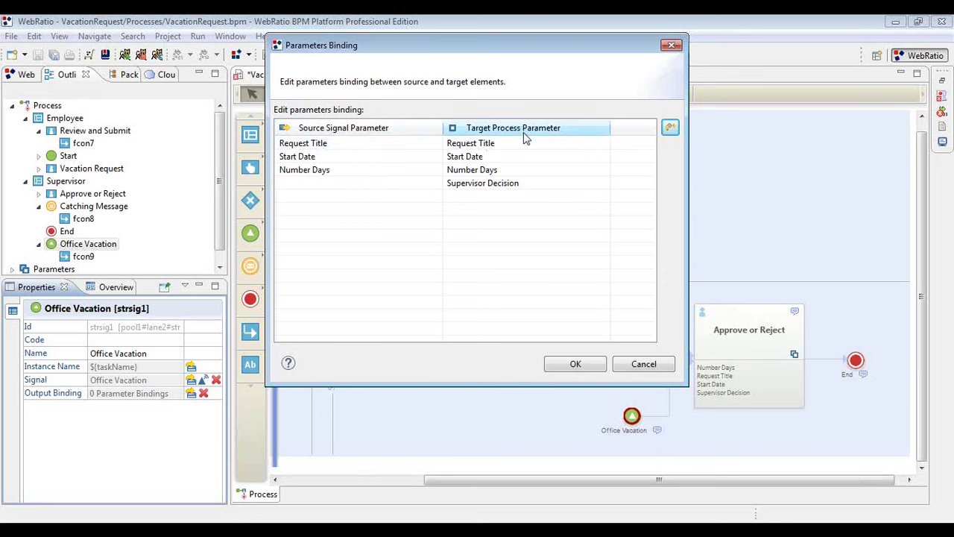
pyautogui.click(574, 364)
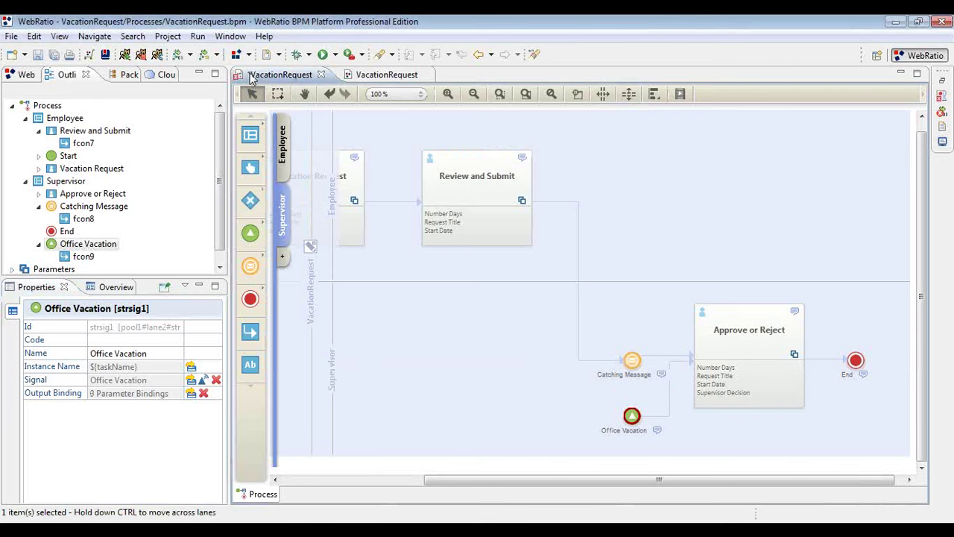
pyautogui.hotkey('ctrl', 's')
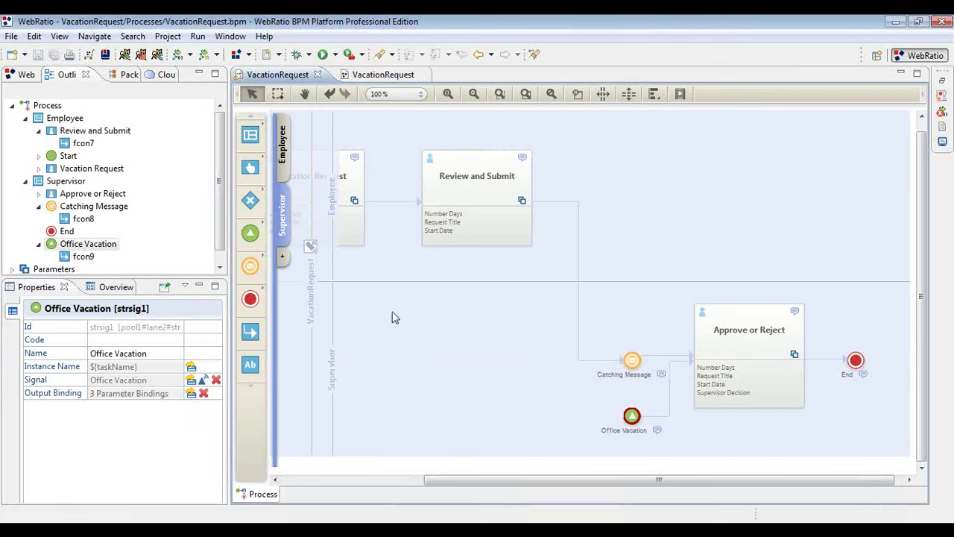
# Generate and run the VacationRequest application on local Tomcat, enlarging the console to watch progress.
pyautogui.click(203, 57)
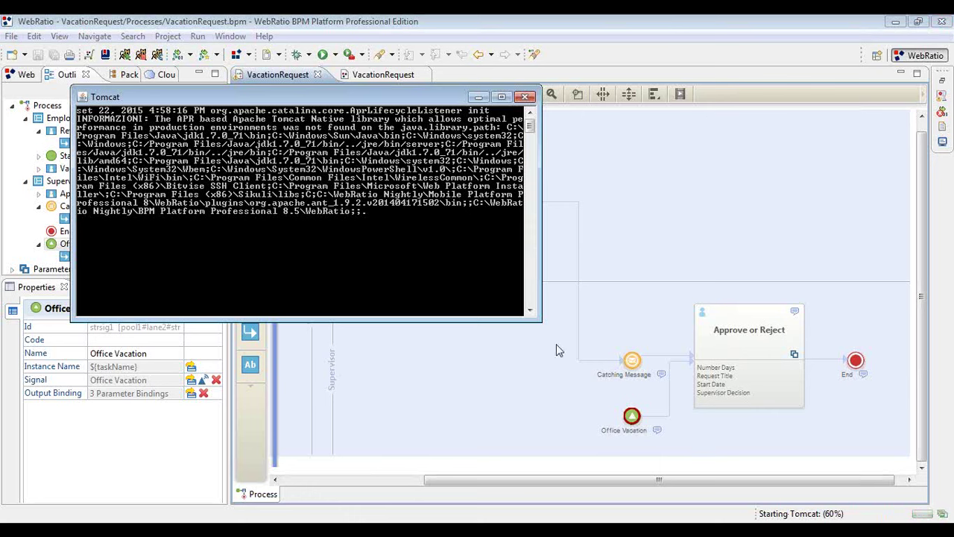
pyautogui.doubleClick(377, 91)
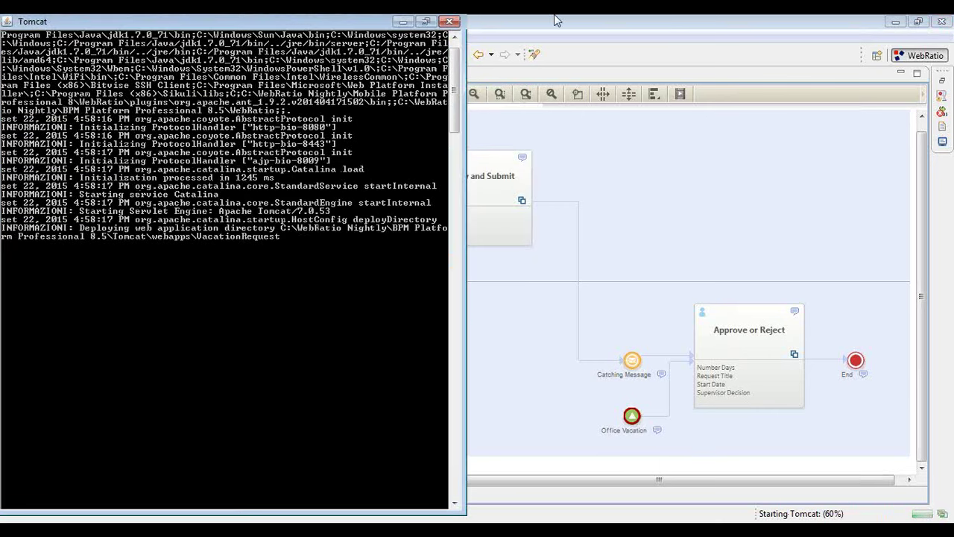
pyautogui.moveTo(522, 479); pyautogui.dragTo(398, 356)
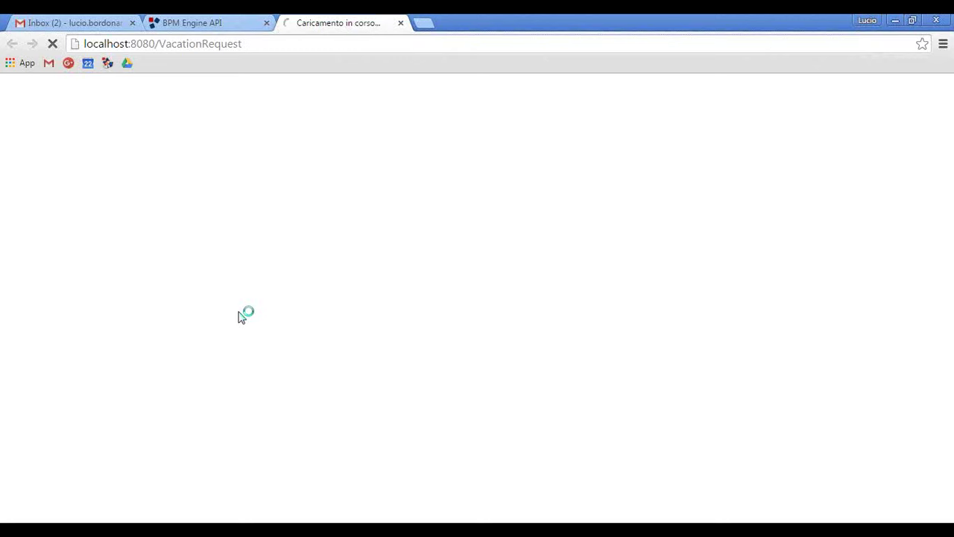
# Close the old BPM Engine tab and expand User Services on the reloaded API page.
pyautogui.middleClick(209, 20)
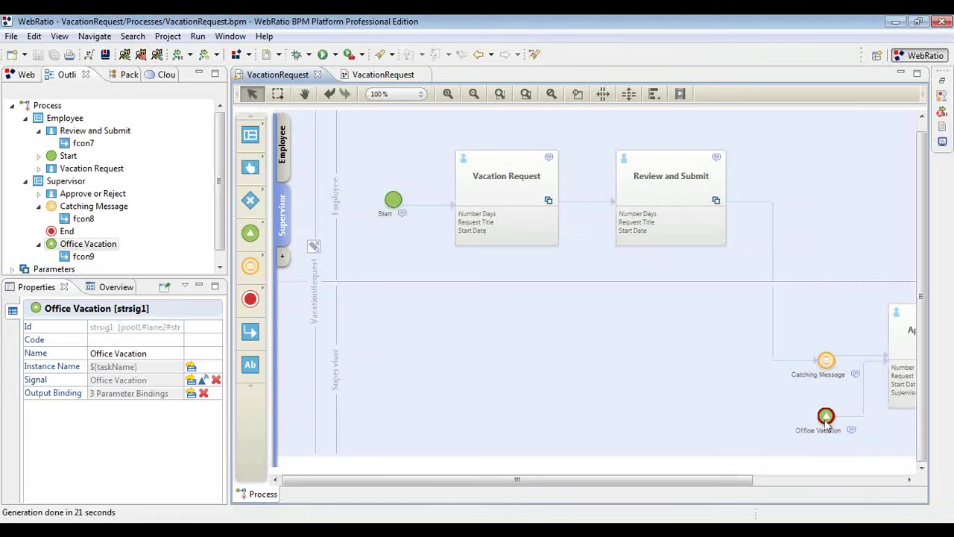
pyautogui.moveTo(828, 424)
pyautogui.moveTo(709, 483); pyautogui.dragTo(803, 482)
pyautogui.moveTo(695, 421)
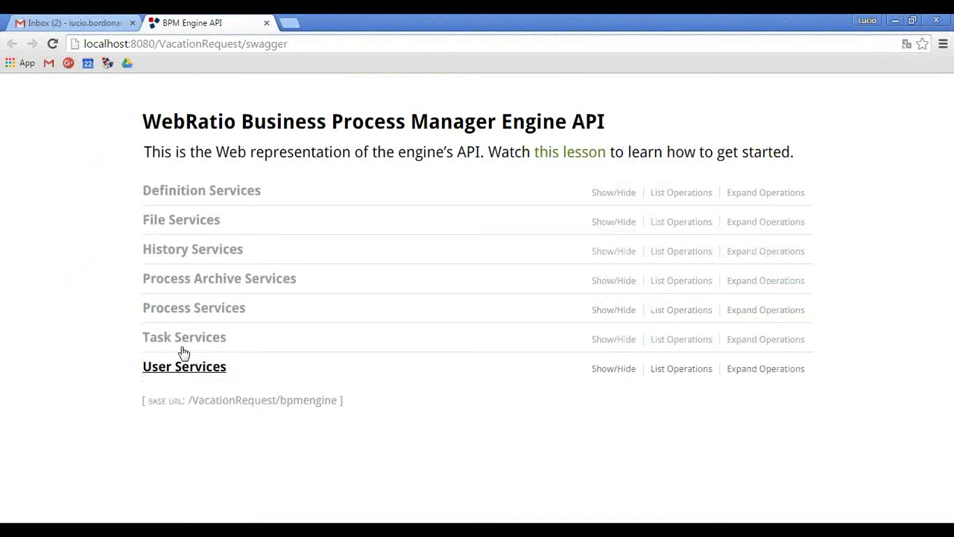
pyautogui.click(184, 365)
# Open POST /users/login, fill the body with the sample JSON, and delete its device block.
pyautogui.scroll(-3, 132, 336)
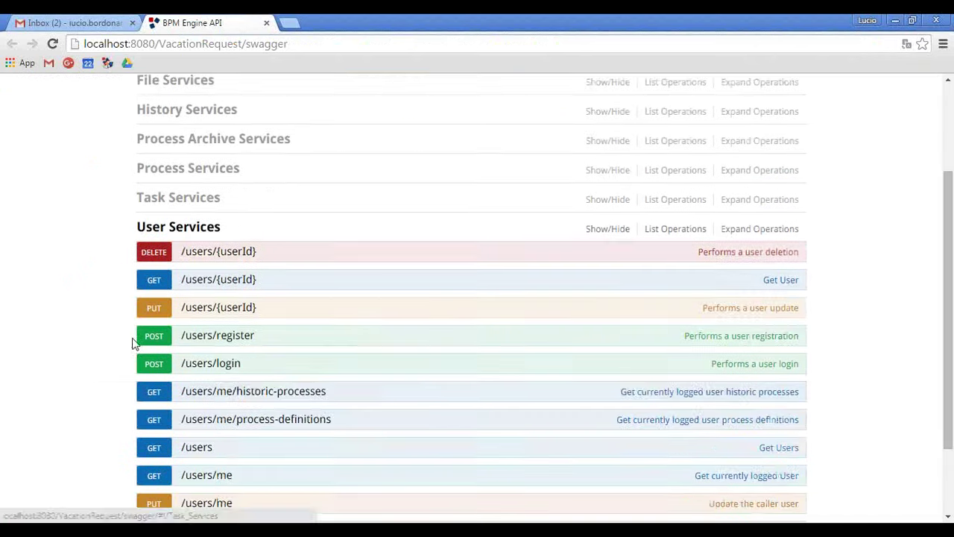
pyautogui.click(227, 265)
pyautogui.press('F5')
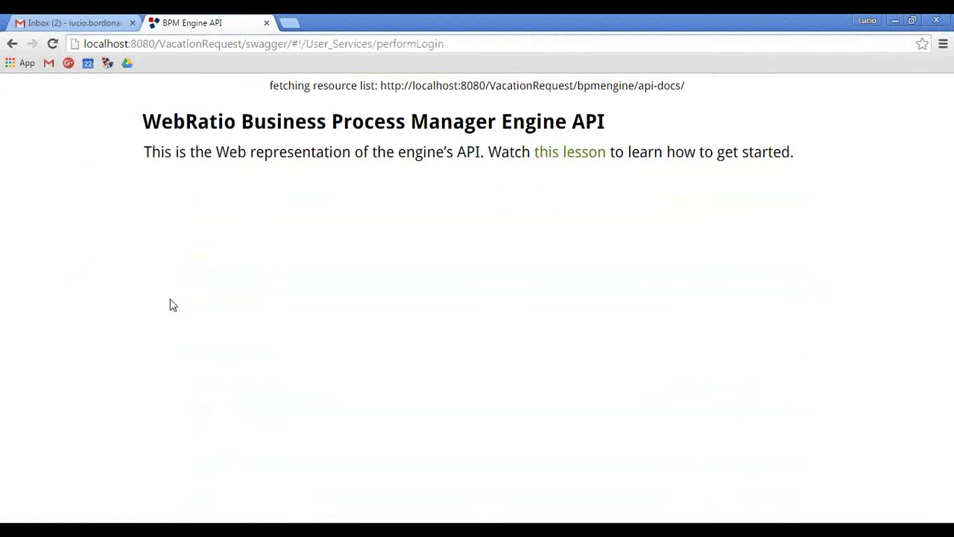
pyautogui.scroll(-4, 171, 302)
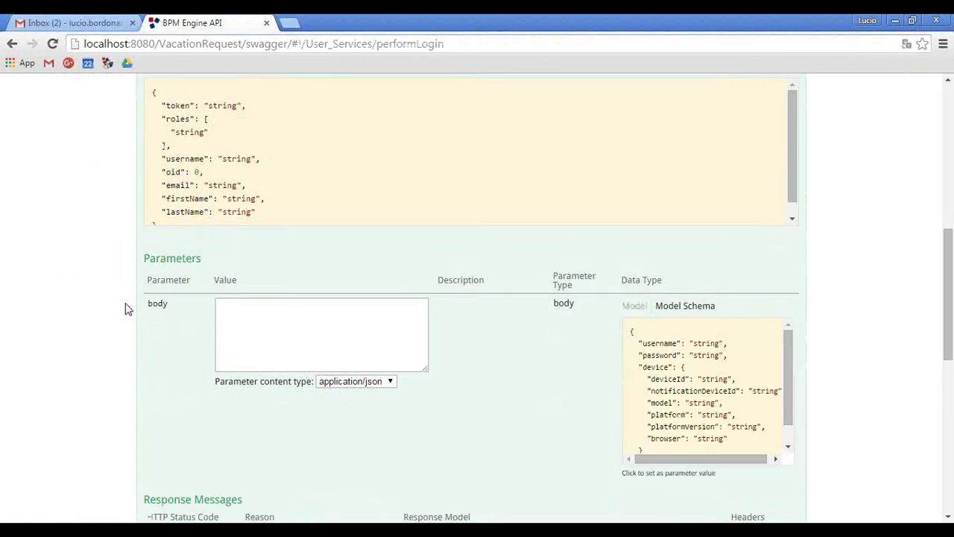
pyautogui.click(702, 362)
pyautogui.click(333, 326)
pyautogui.hotkey('ctrl', 'a')
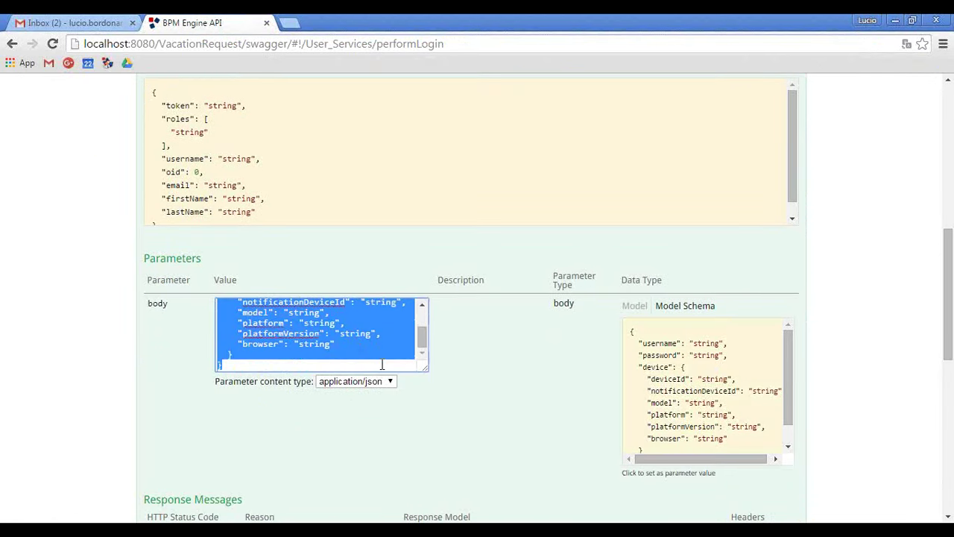
pyautogui.click(385, 354)
pyautogui.moveTo(317, 355); pyautogui.dragTo(330, 326)
pyautogui.press('BackSpace')
# Enter the supervisor username and password and send the login request.
pyautogui.doubleClick(307, 315)
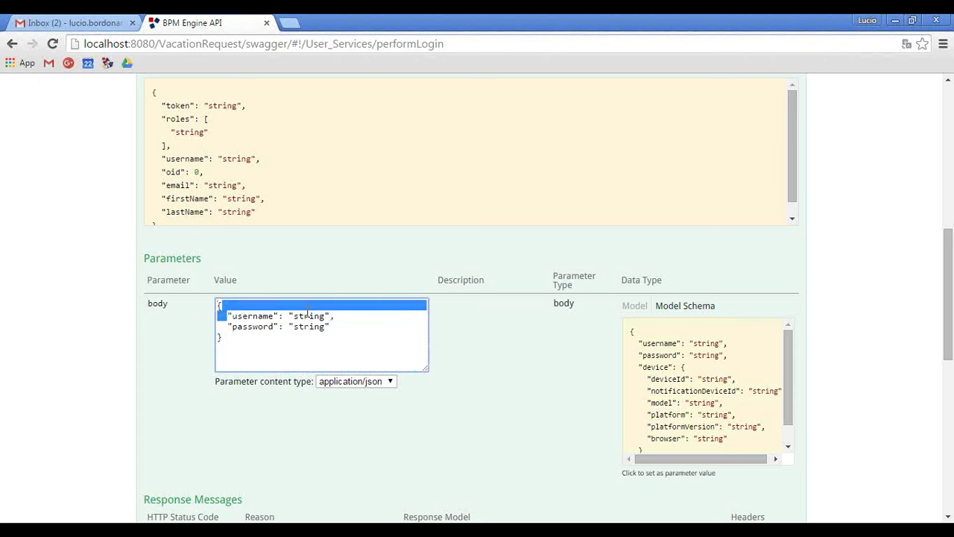
pyautogui.write('sup')
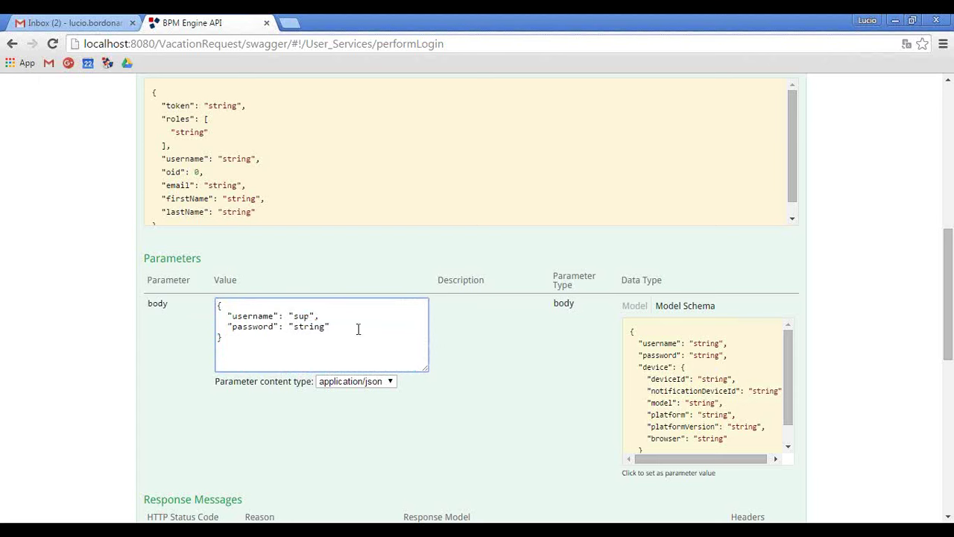
pyautogui.doubleClick(316, 327)
pyautogui.write('pass')
pyautogui.scroll(-4, 269, 326)
pyautogui.click(178, 475)
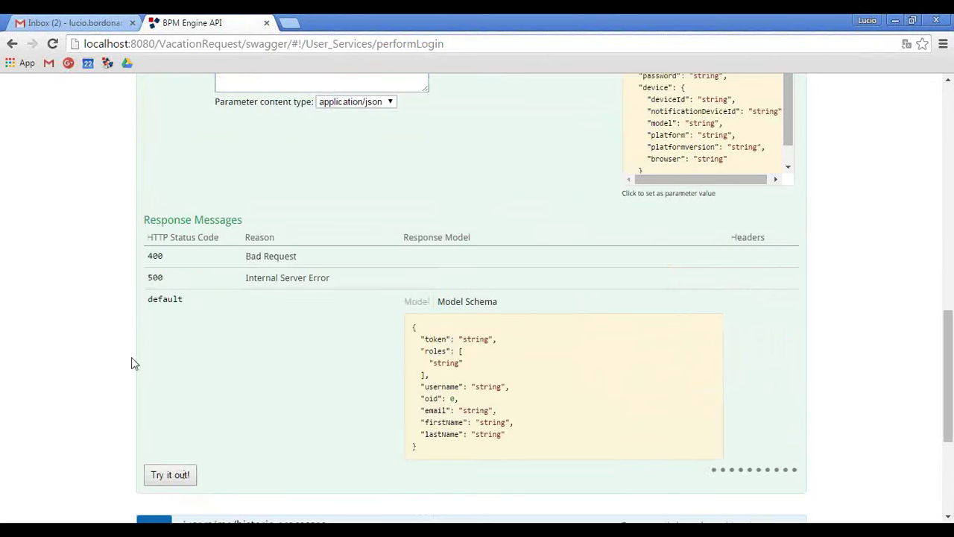
# Copy the returned token and paste it onto line 1 of info.txt.
pyautogui.scroll(-5, 131, 360)
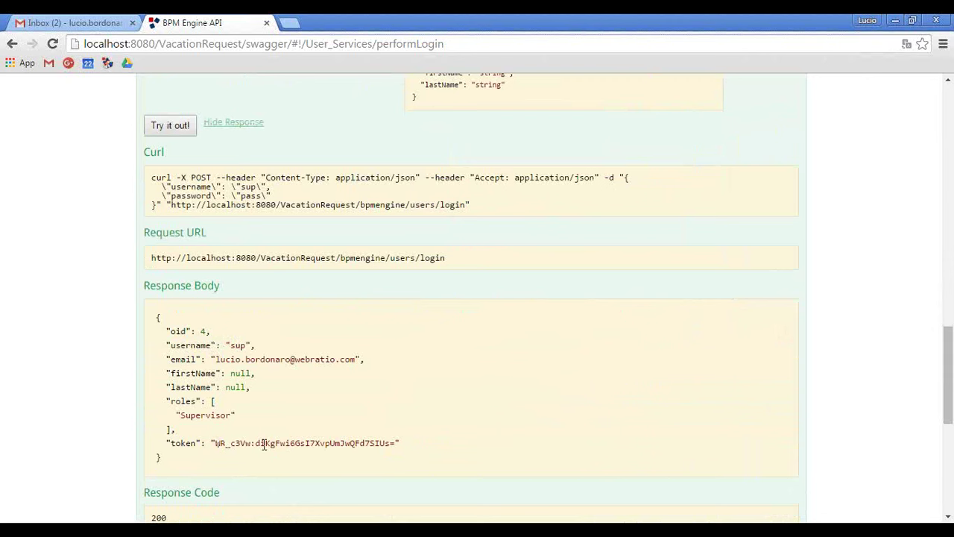
pyautogui.moveTo(215, 443); pyautogui.dragTo(396, 441)
pyautogui.hotkey('ctrl', 'c')
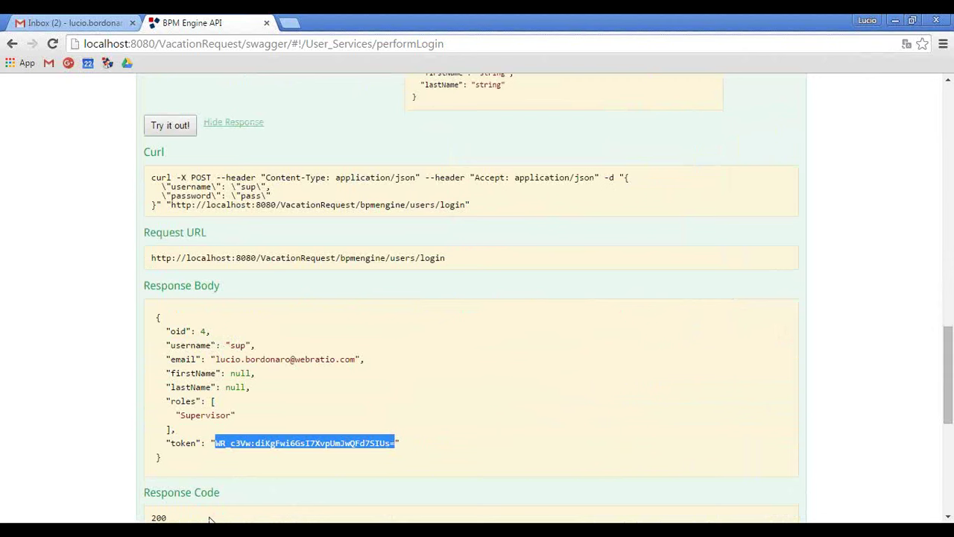
pyautogui.click(211, 530)
pyautogui.hotkey('ctrl', 'v')
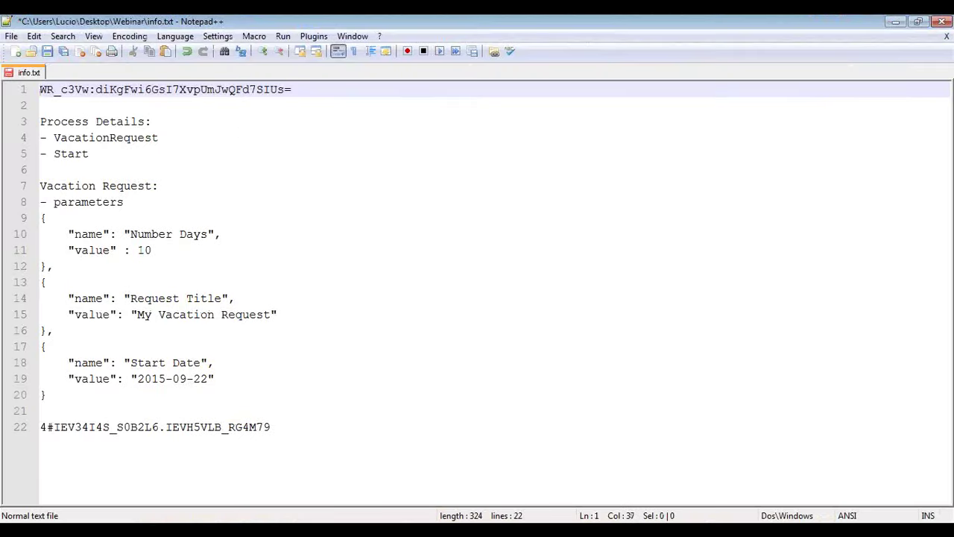
pyautogui.hotkey('alt', 'Tab')
pyautogui.scroll(5, 64, 257)
pyautogui.scroll(10, 64, 257)
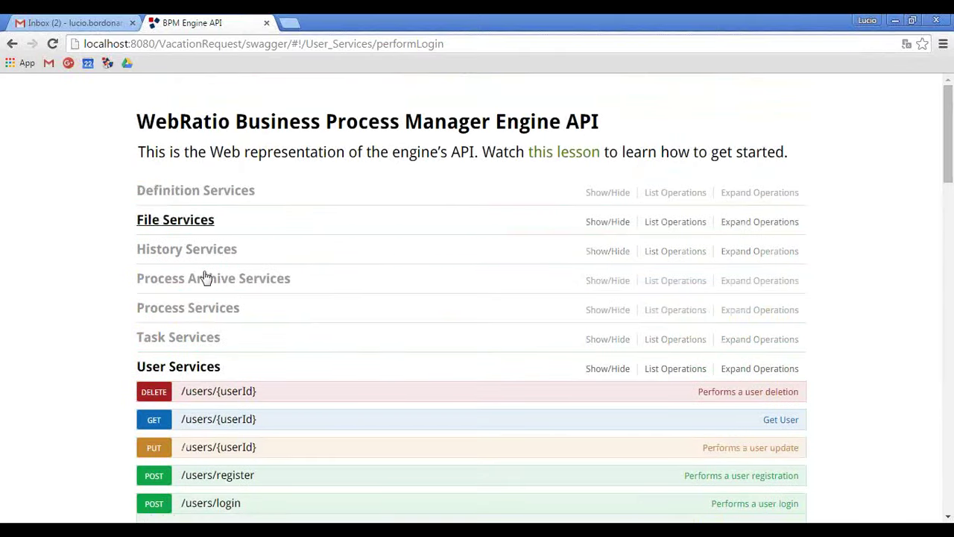
# Open GET /signal-definitions under Definition Services and paste the supervisor token as Authorization.
pyautogui.click(188, 366)
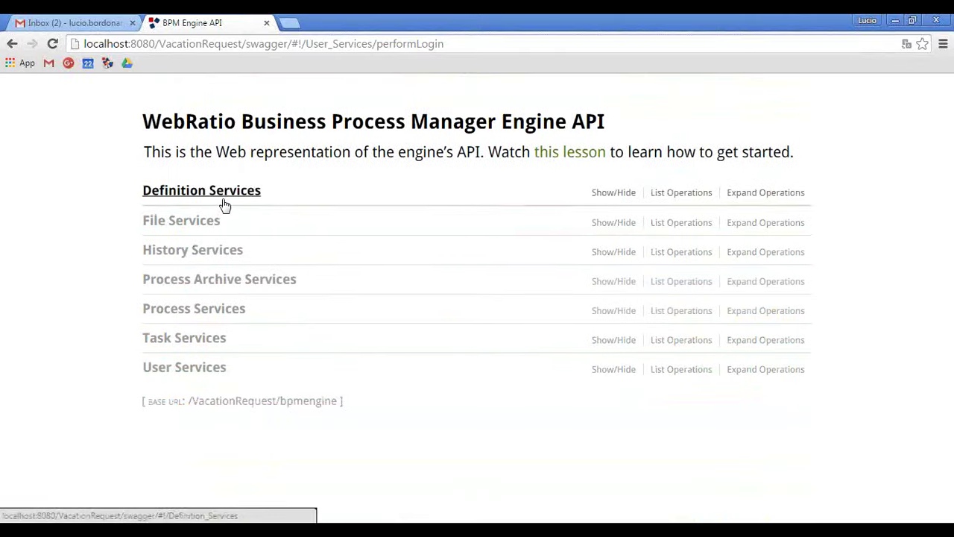
pyautogui.click(222, 196)
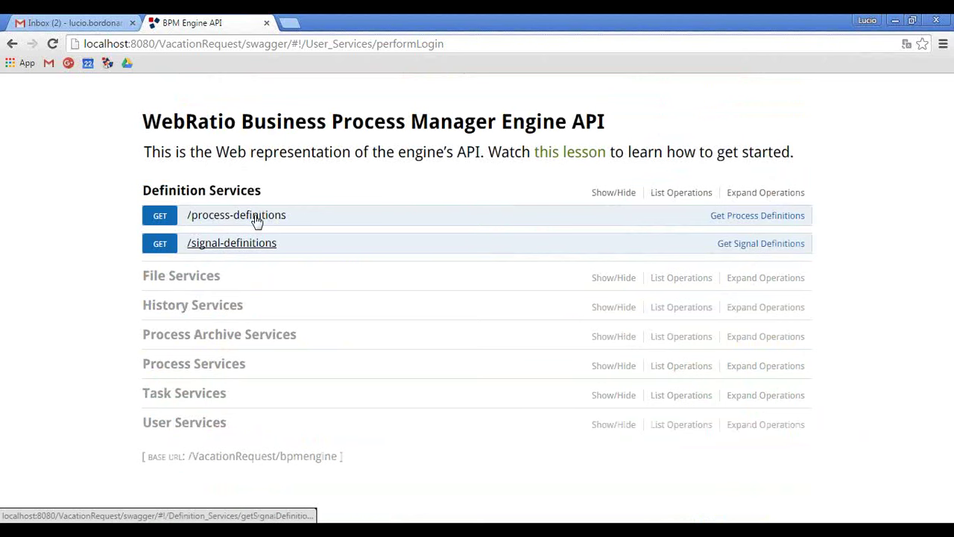
pyautogui.click(198, 244)
pyautogui.scroll(-4, 102, 255)
pyautogui.click(296, 243)
pyautogui.hotkey('ctrl', 'v')
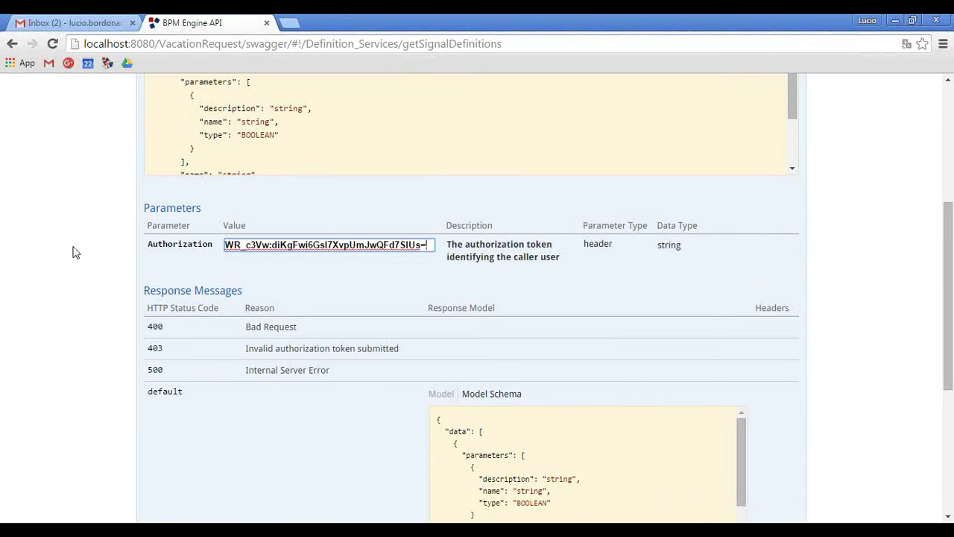
# Send the signal definitions request and review the 403 'caller user not allowed' response.
pyautogui.scroll(-4, 75, 252)
pyautogui.click(180, 288)
pyautogui.scroll(-1, 95, 269)
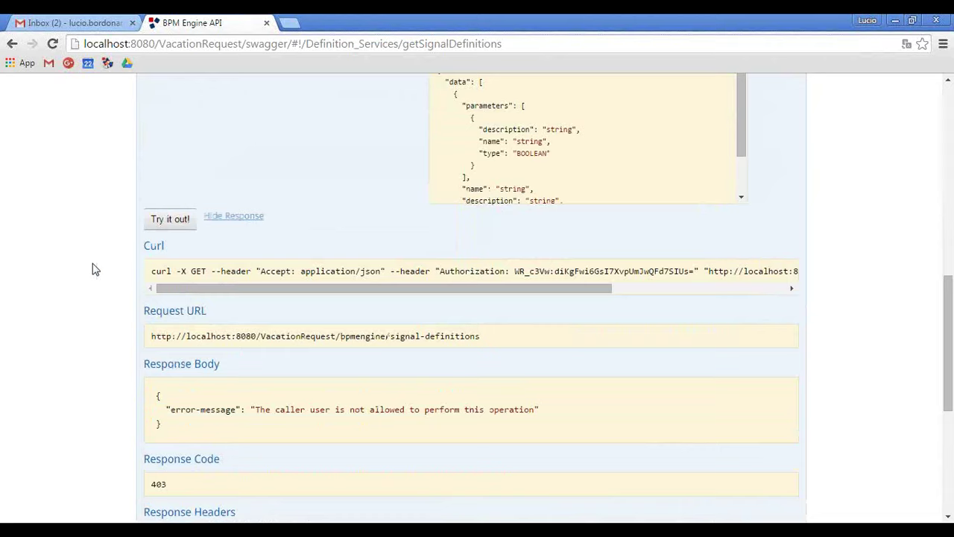
pyautogui.scroll(-1, 95, 269)
pyautogui.scroll(5, 92, 270)
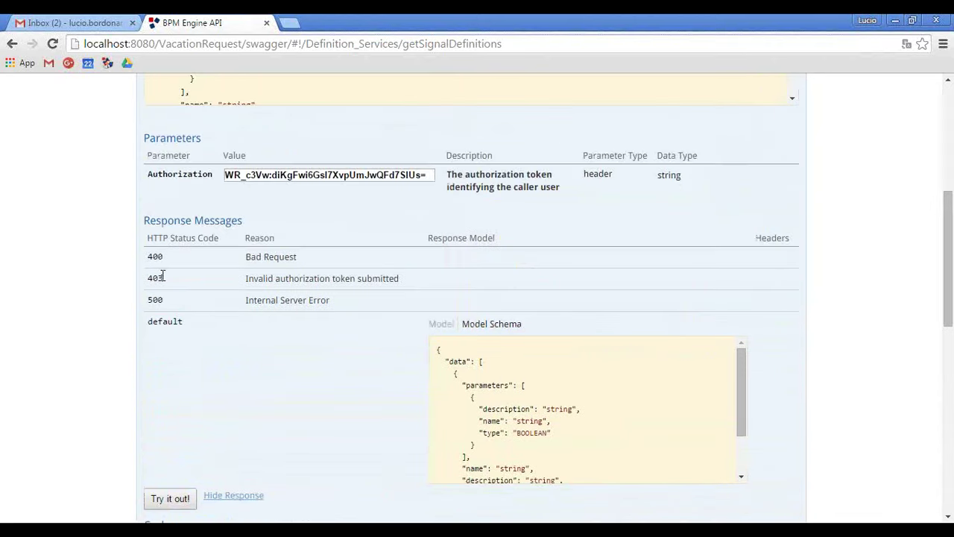
pyautogui.scroll(5, 234, 302)
pyautogui.scroll(-4, 241, 276)
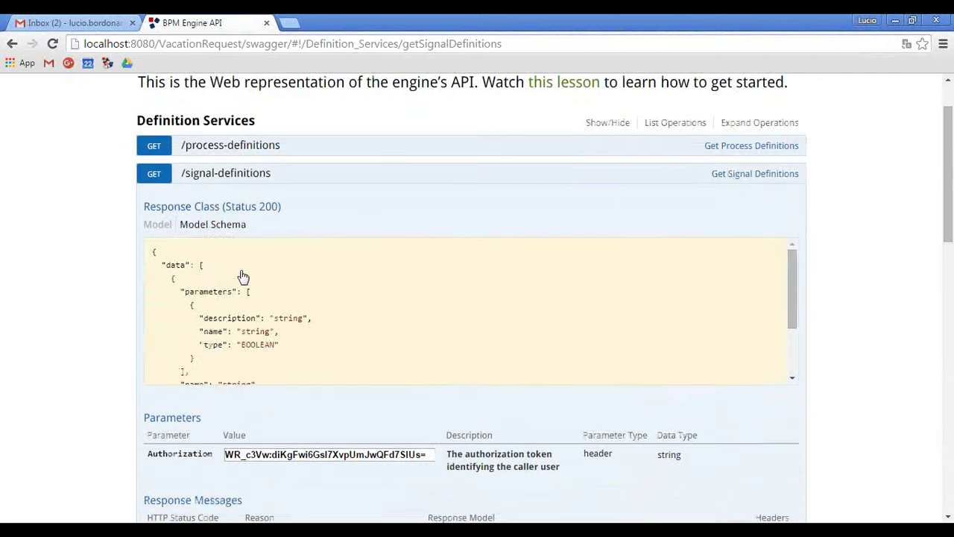
pyautogui.scroll(-2, 224, 385)
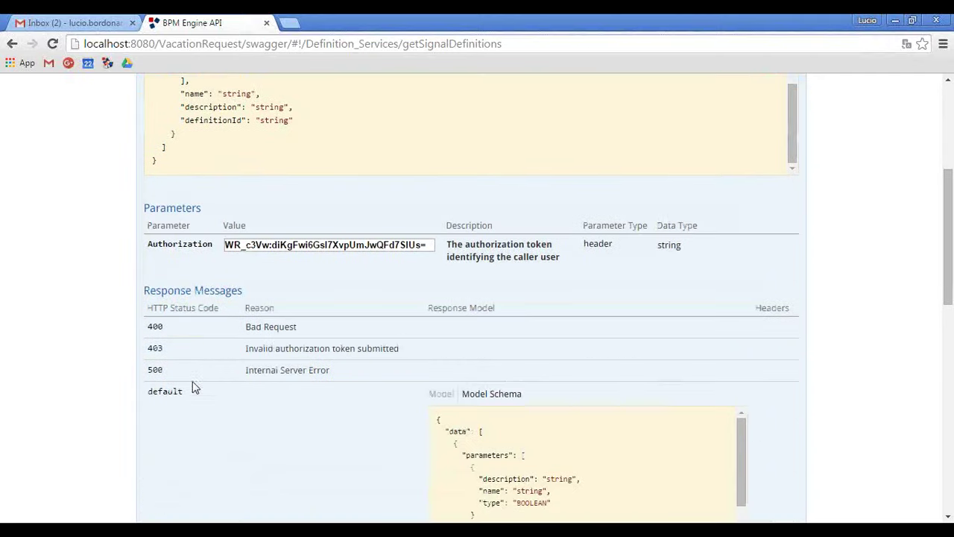
pyautogui.scroll(-2, 141, 344)
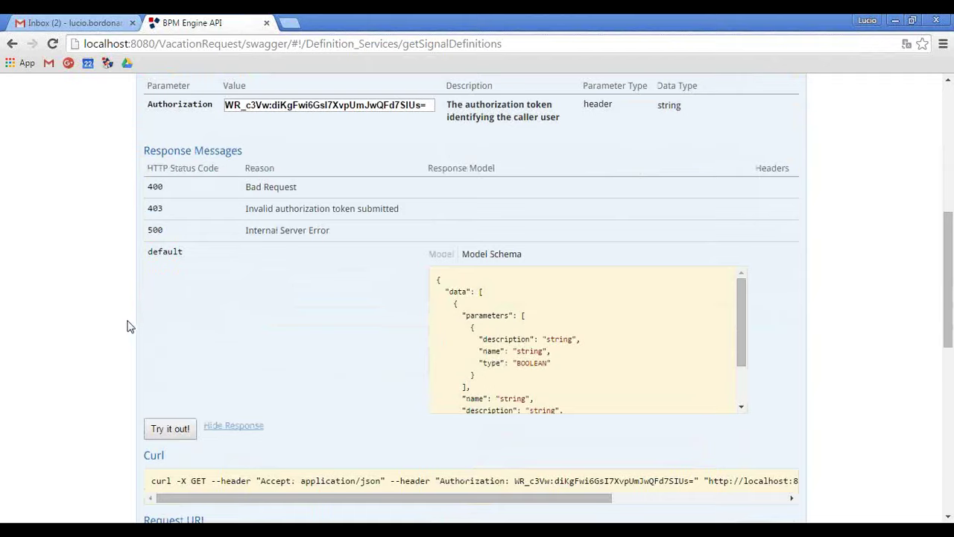
pyautogui.scroll(-8, 130, 322)
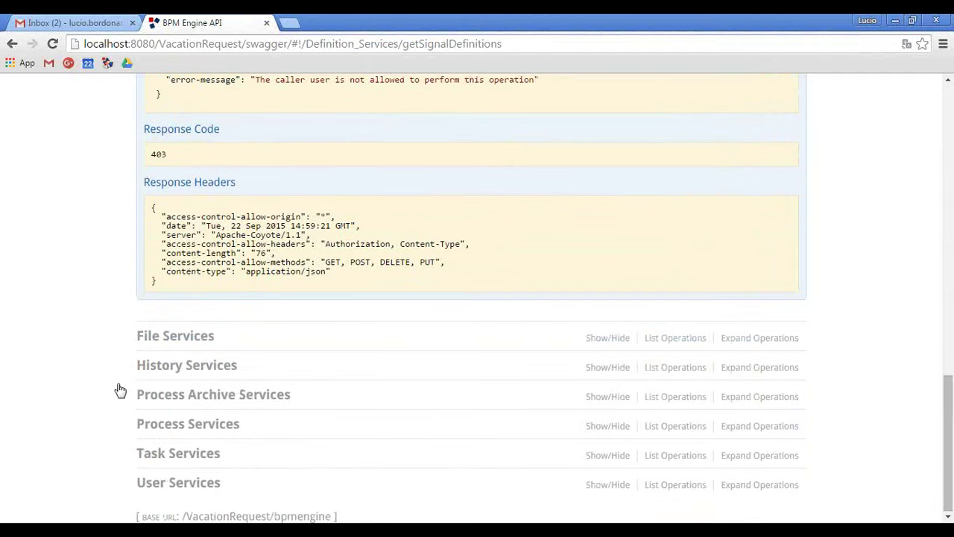
pyautogui.click(188, 484)
# Log in via /users/login with admin credentials and select the returned token.
pyautogui.scroll(-5, 50, 330)
pyautogui.scroll(-3, 228, 351)
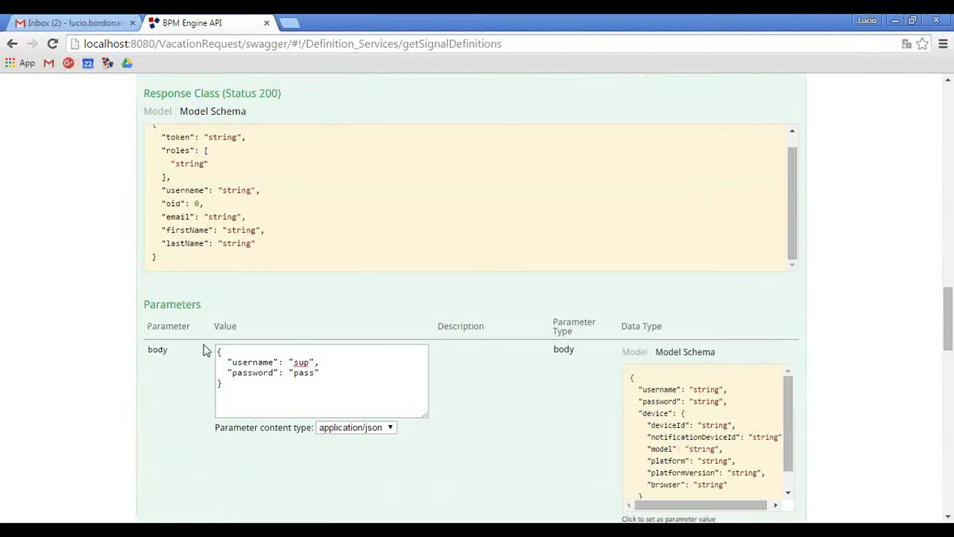
pyautogui.doubleClick(301, 362)
pyautogui.write('admin')
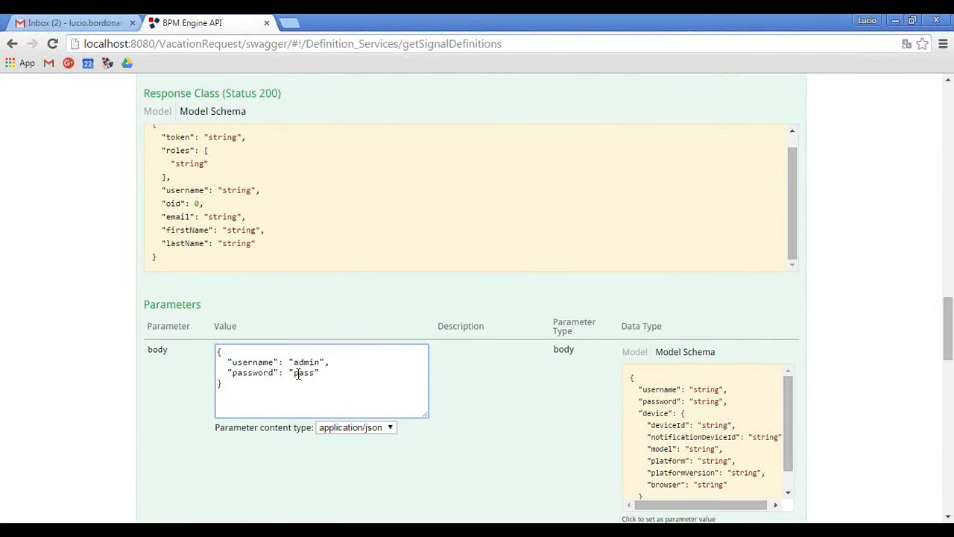
pyautogui.doubleClick(302, 373)
pyautogui.write('admin')
pyautogui.scroll(-5, 149, 380)
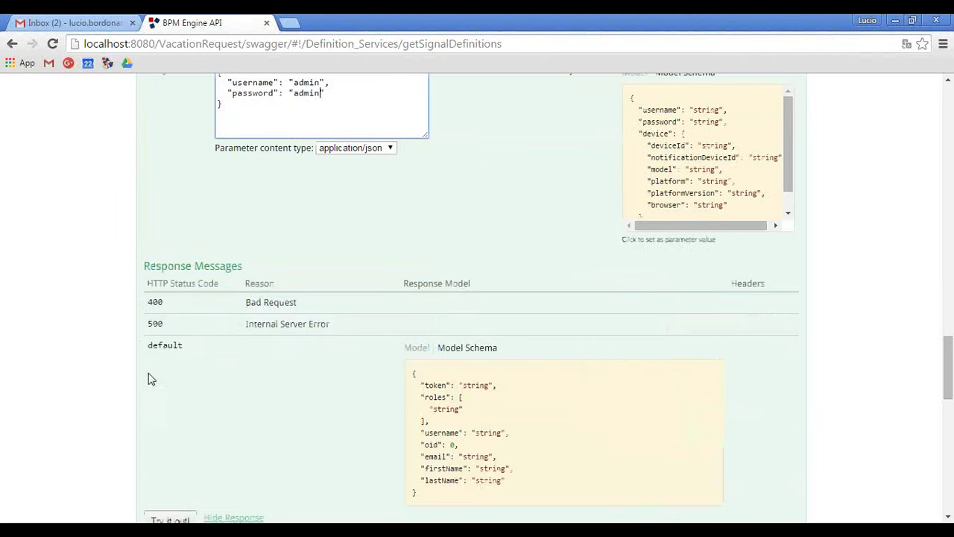
pyautogui.click(171, 382)
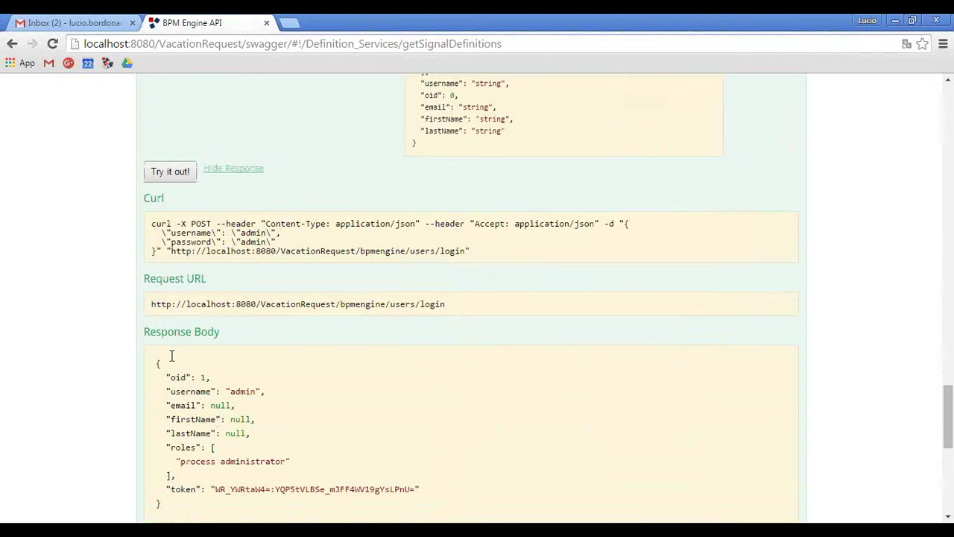
pyautogui.moveTo(217, 419); pyautogui.dragTo(417, 420)
pyautogui.hotkey('ctrl', 'c')
# Replace the /signal-definitions Authorization value with the admin token and resend the request.
pyautogui.scroll(4, 22, 283)
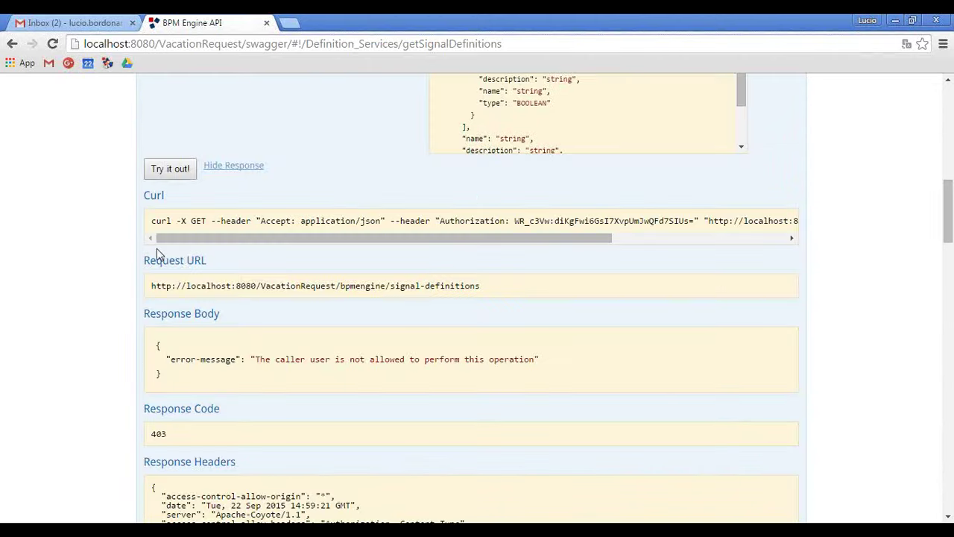
pyautogui.scroll(3, 157, 248)
pyautogui.doubleClick(274, 329)
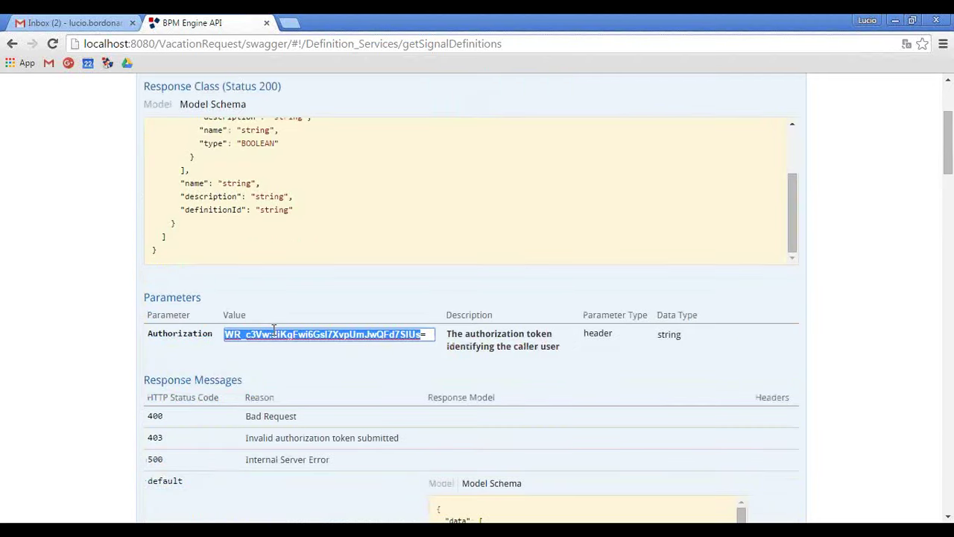
pyautogui.hotkey('ctrl', 'a')
pyautogui.press('BackSpace')
pyautogui.hotkey('ctrl', 'v')
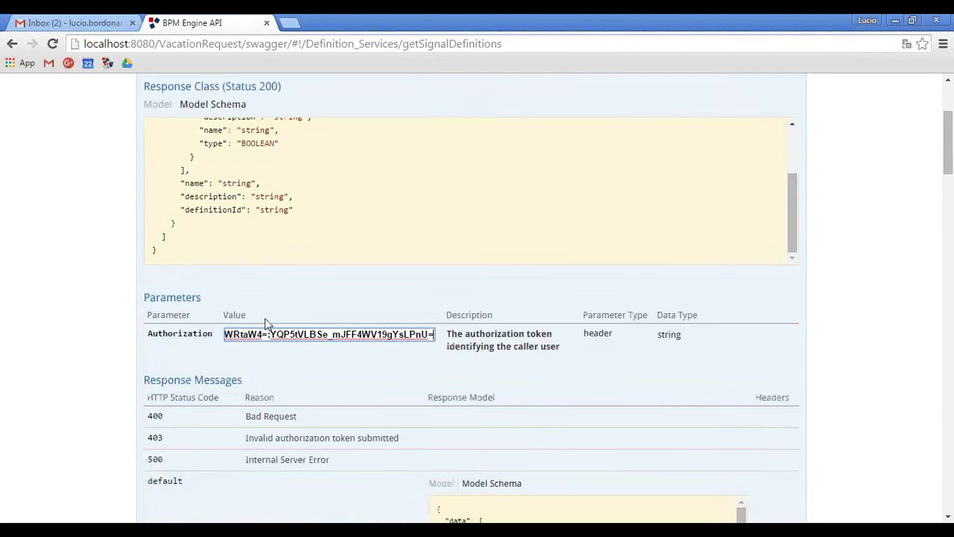
pyautogui.scroll(-3, 178, 297)
pyautogui.click(177, 453)
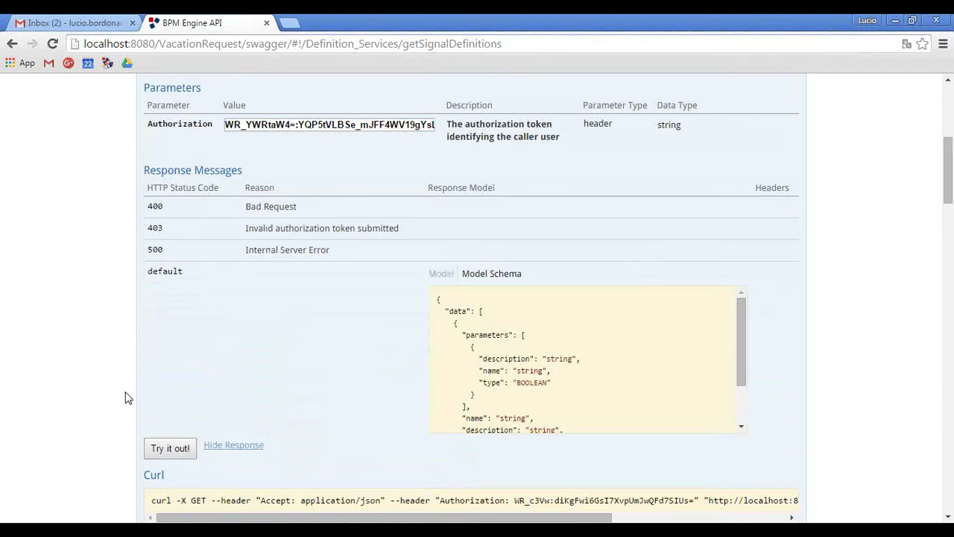
pyautogui.scroll(-5, 124, 396)
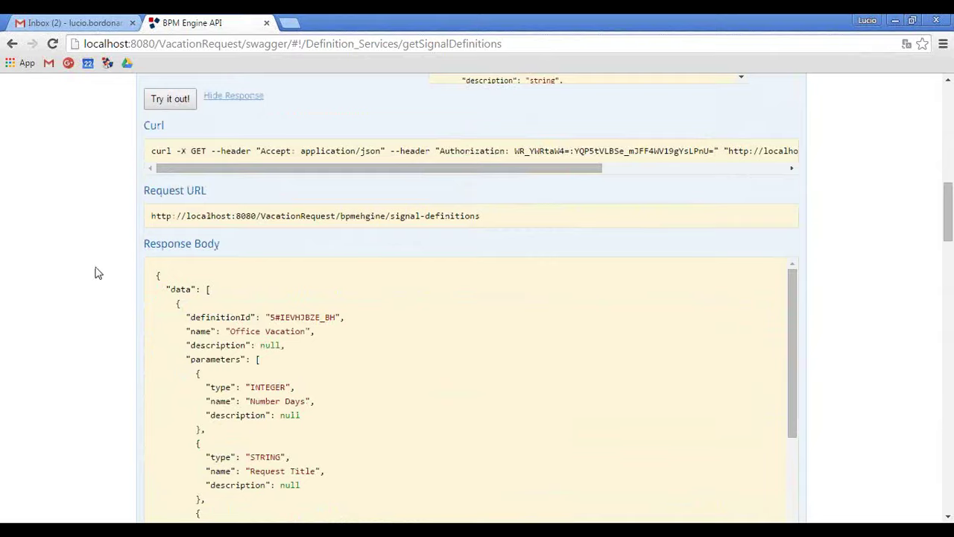
# Review the Office Vacation definition's parameters: Number Days (INTEGER), Request Title and Start Date.
pyautogui.scroll(9, 96, 275)
pyautogui.scroll(-10, 92, 283)
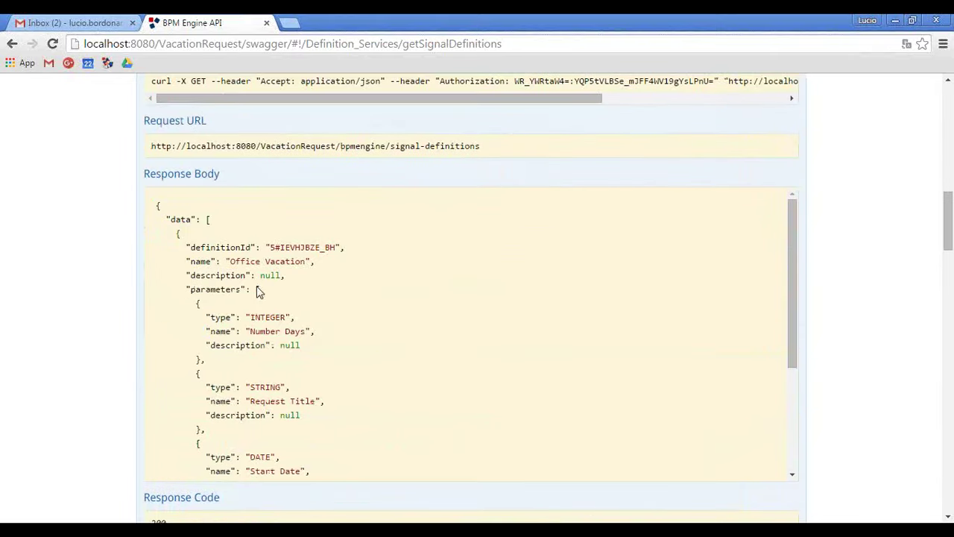
pyautogui.doubleClick(263, 316)
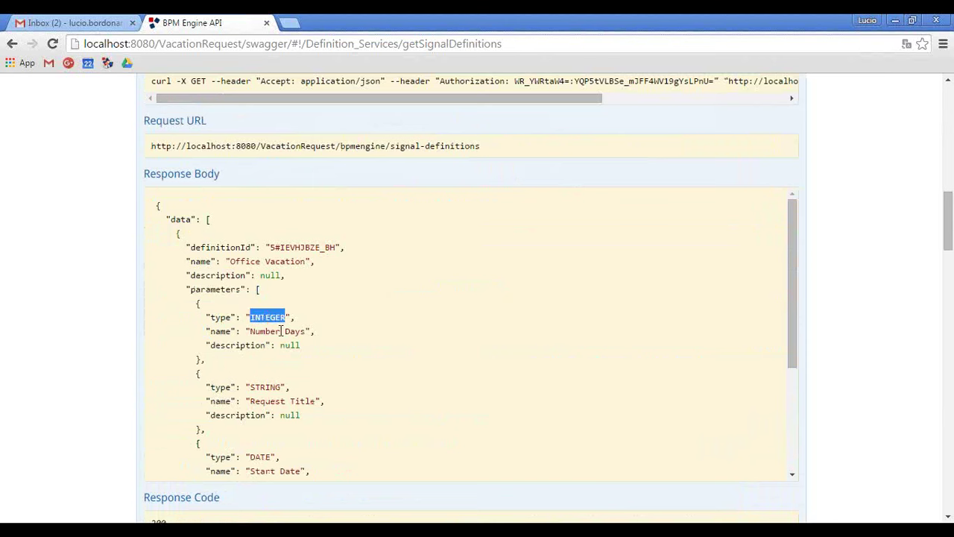
pyautogui.doubleClick(270, 401)
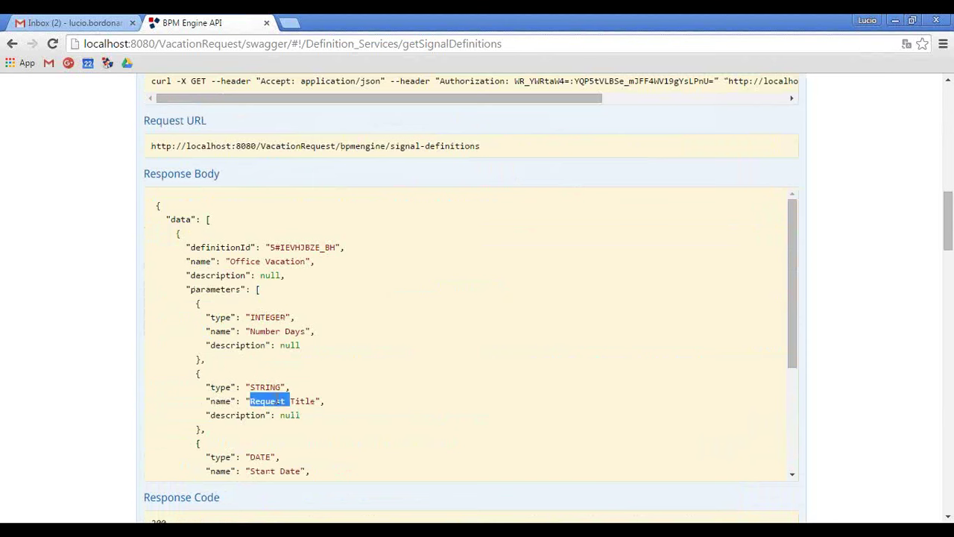
pyautogui.scroll(-1, 294, 414)
pyautogui.doubleClick(290, 401)
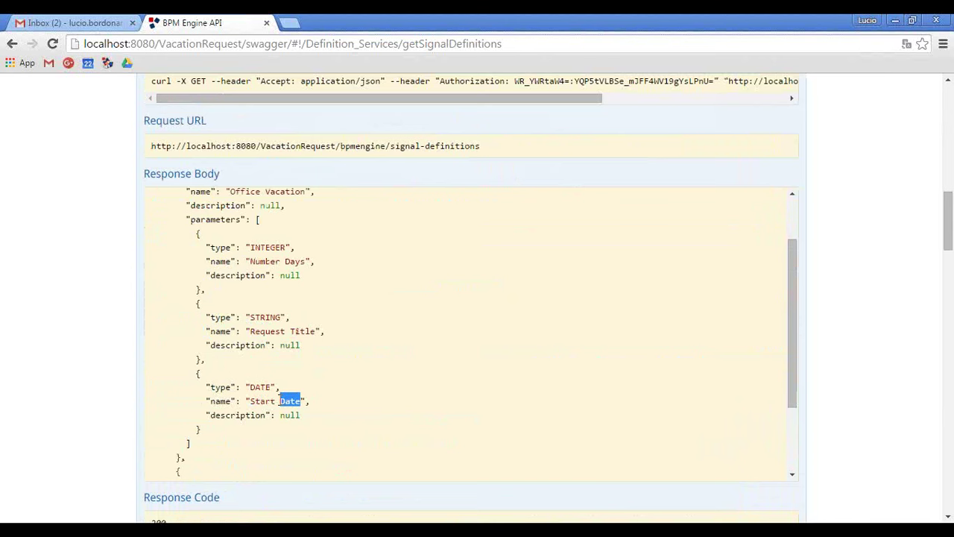
pyautogui.scroll(8, 47, 277)
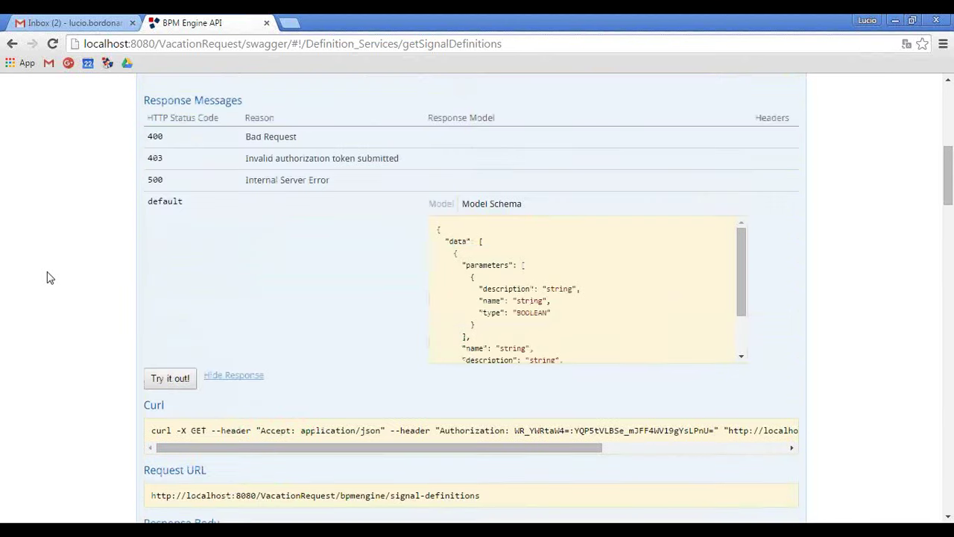
pyautogui.scroll(5, 212, 220)
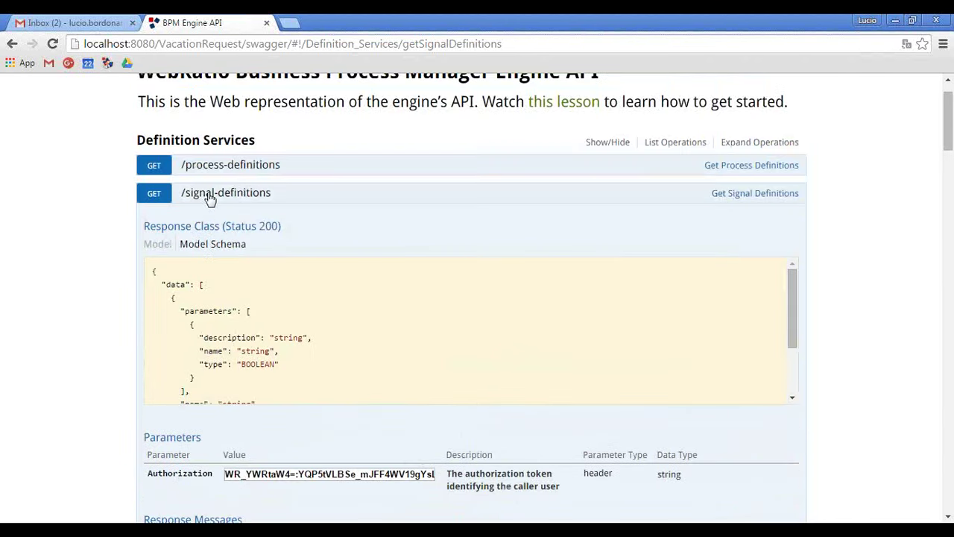
# Collapse Definition and User Services, open POST /events/signal under Process Services, then check the WebRatio model.
pyautogui.click(209, 196)
pyautogui.click(201, 149)
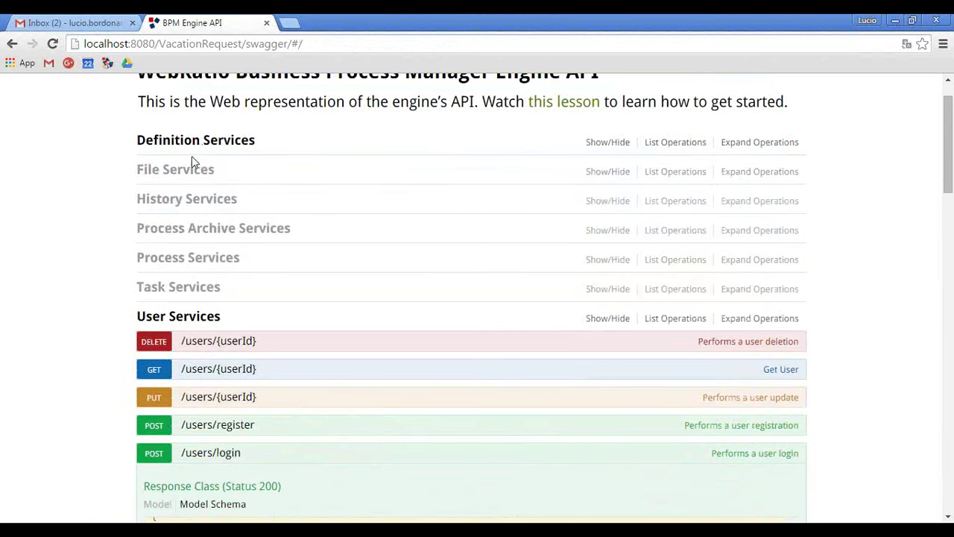
pyautogui.click(166, 324)
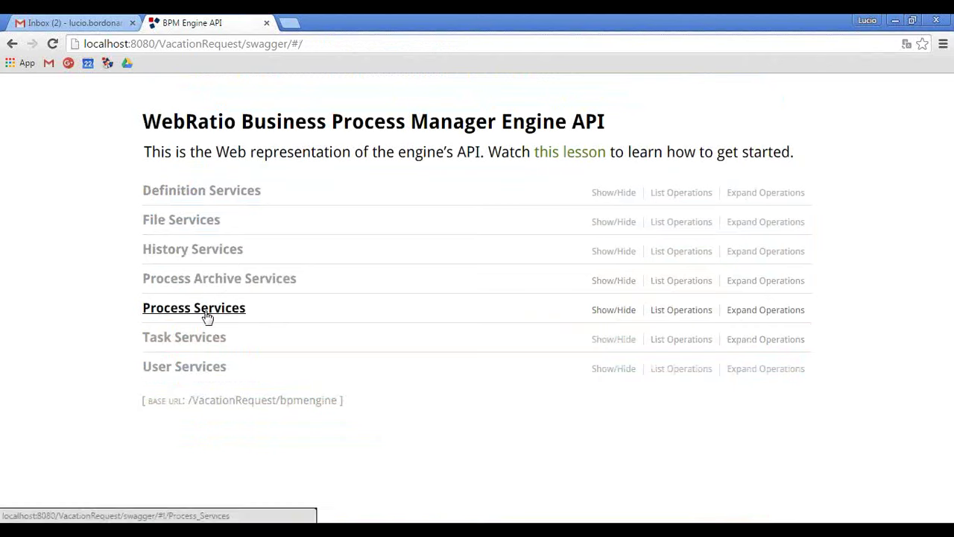
pyautogui.click(207, 315)
pyautogui.scroll(-2, 160, 343)
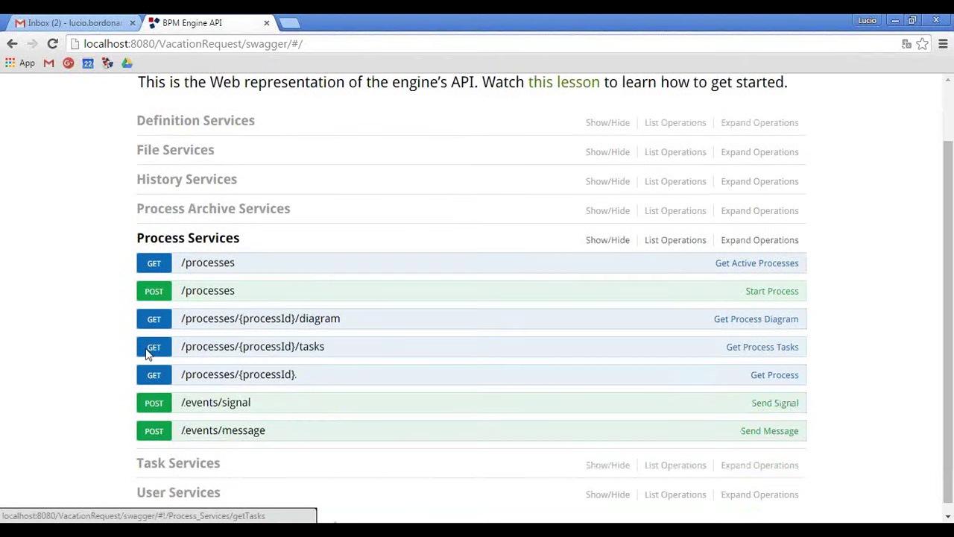
pyautogui.click(187, 407)
pyautogui.scroll(-4, 22, 328)
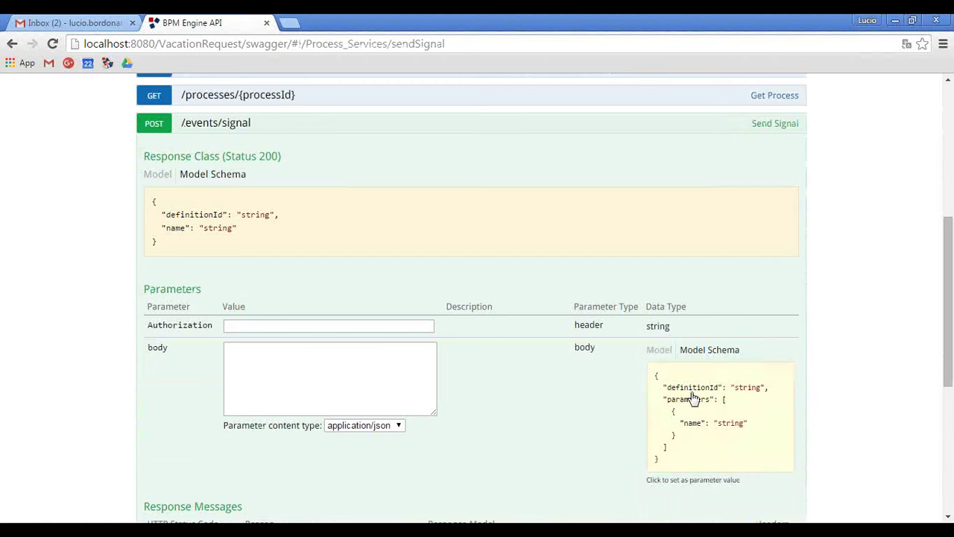
pyautogui.click(297, 326)
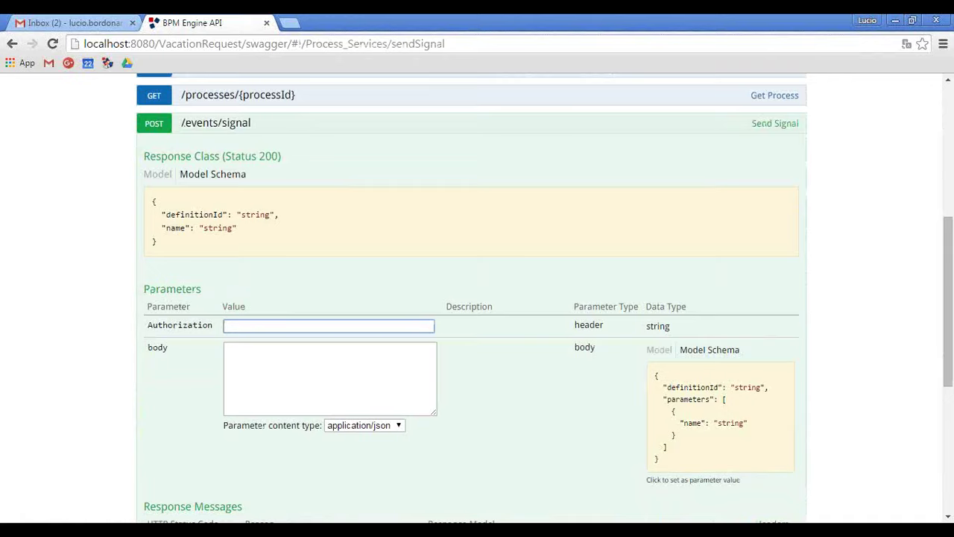
pyautogui.click(321, 522)
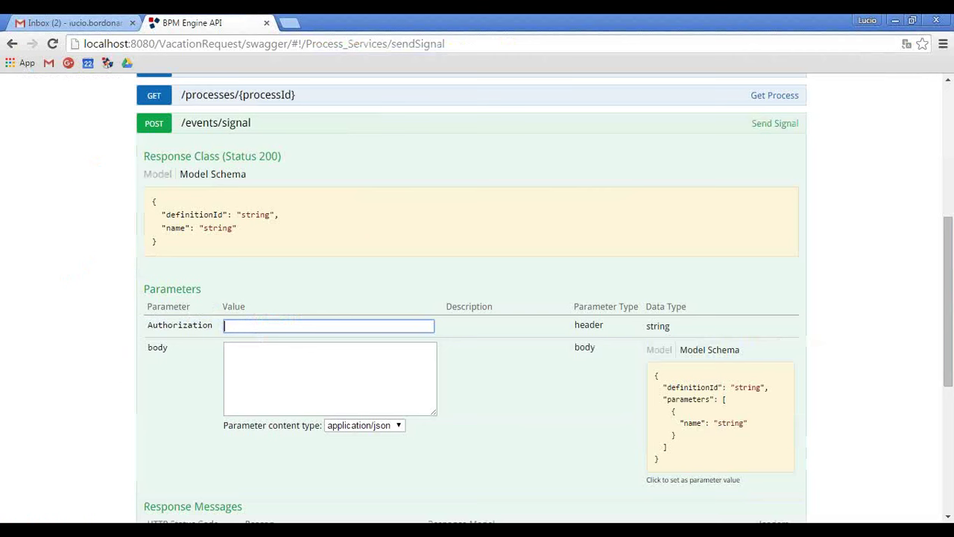
# Fill the /events/signal body with sample JSON and paste in the prepared parameters from info.txt.
pyautogui.click(125, 522)
pyautogui.click(728, 409)
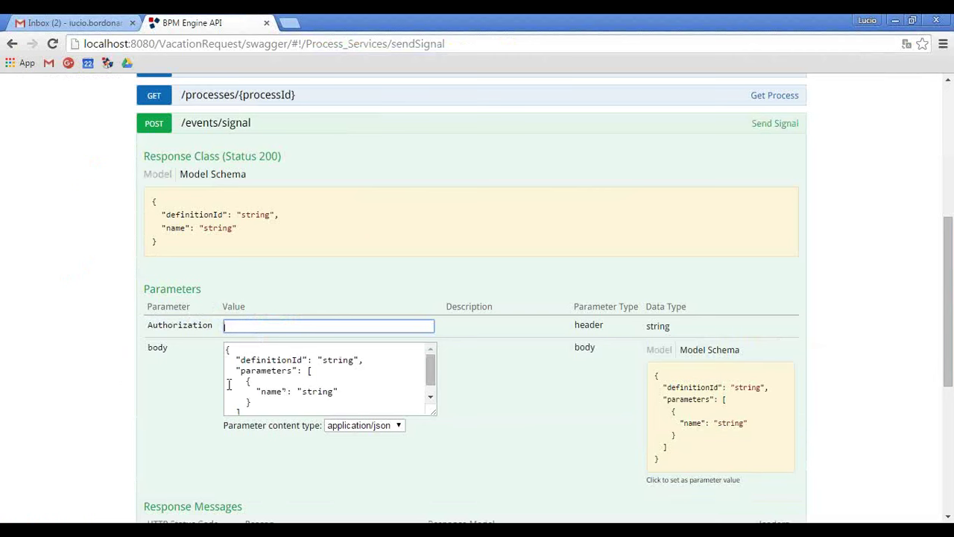
pyautogui.click(191, 520)
pyautogui.moveTo(65, 399); pyautogui.dragTo(13, 228)
pyautogui.hotkey('alt', 'Tab')
pyautogui.moveTo(269, 401); pyautogui.dragTo(182, 386)
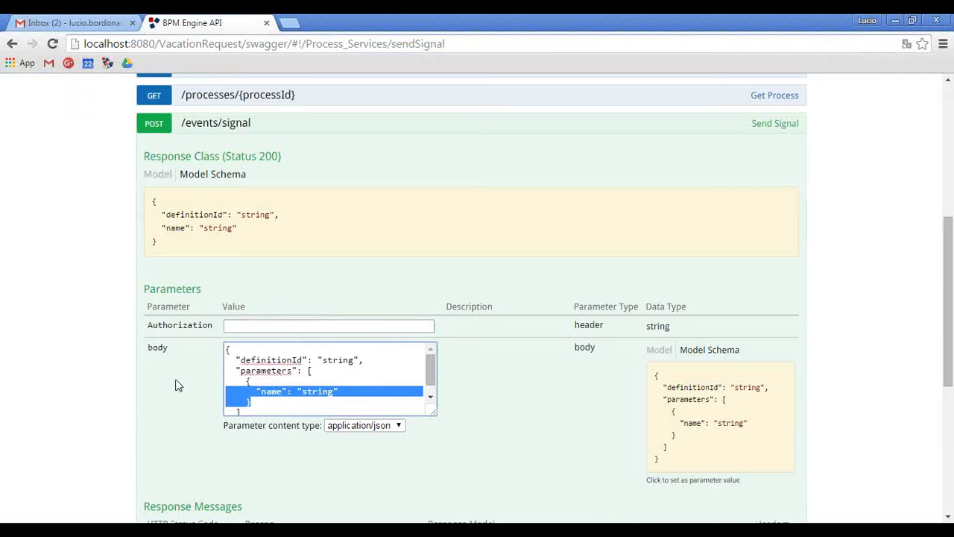
pyautogui.hotkey('ctrl', 'v')
pyautogui.scroll(5, 305, 391)
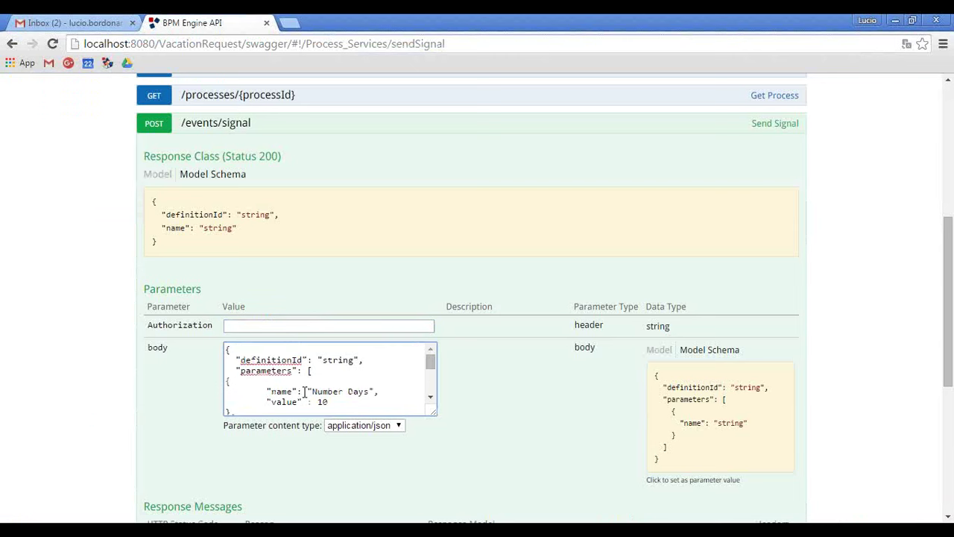
# Copy Office Vacation's definitionId 5#IEVHJBZE_BH from signal definitions into the signal body.
pyautogui.doubleClick(342, 360)
pyautogui.scroll(4, 315, 363)
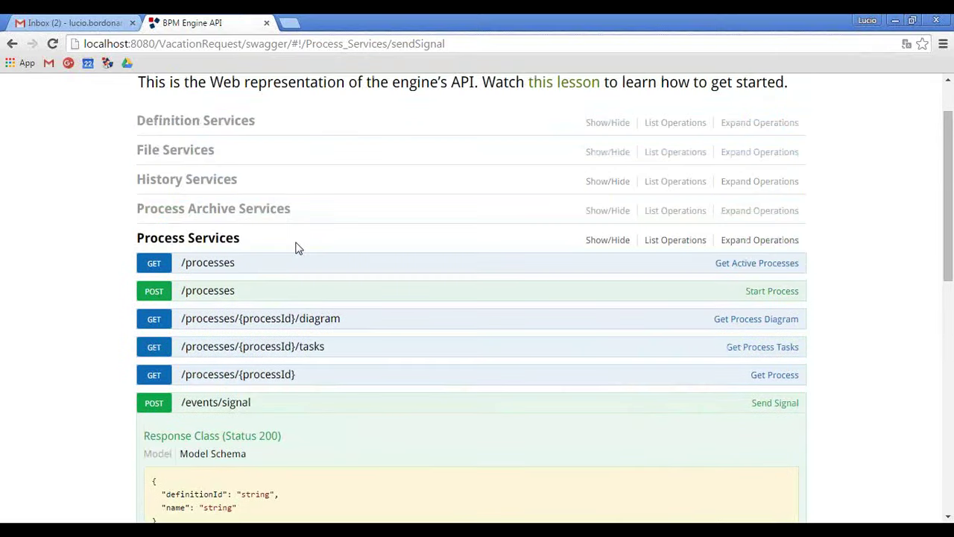
pyautogui.click(196, 120)
pyautogui.click(224, 174)
pyautogui.scroll(-1, 251, 318)
pyautogui.scroll(-9, 251, 318)
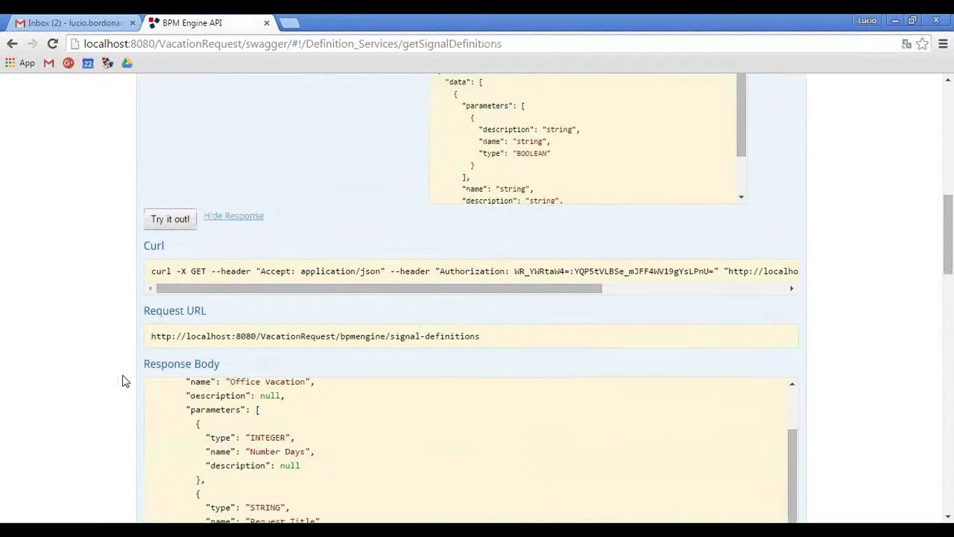
pyautogui.scroll(3, 285, 385)
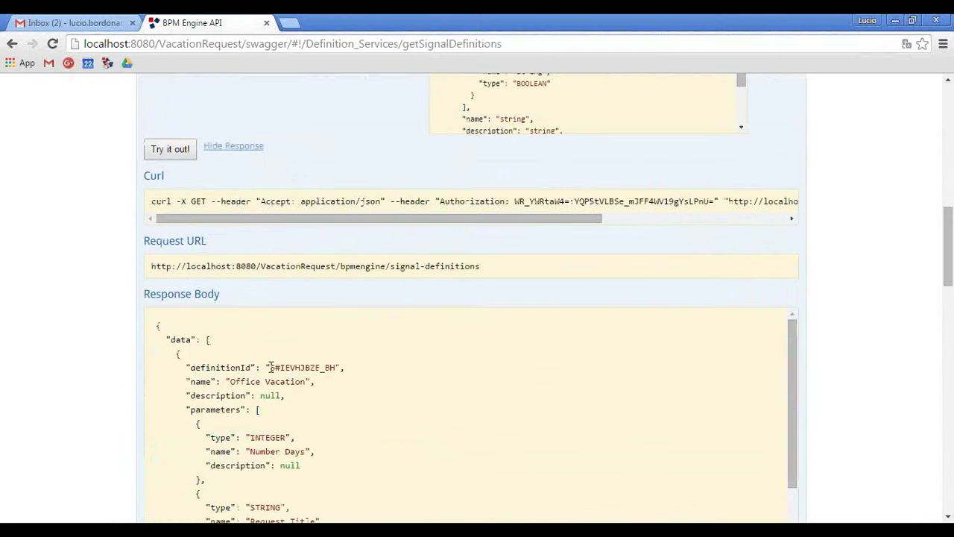
pyautogui.moveTo(270, 367); pyautogui.dragTo(337, 365)
pyautogui.hotkey('ctrl', 'c')
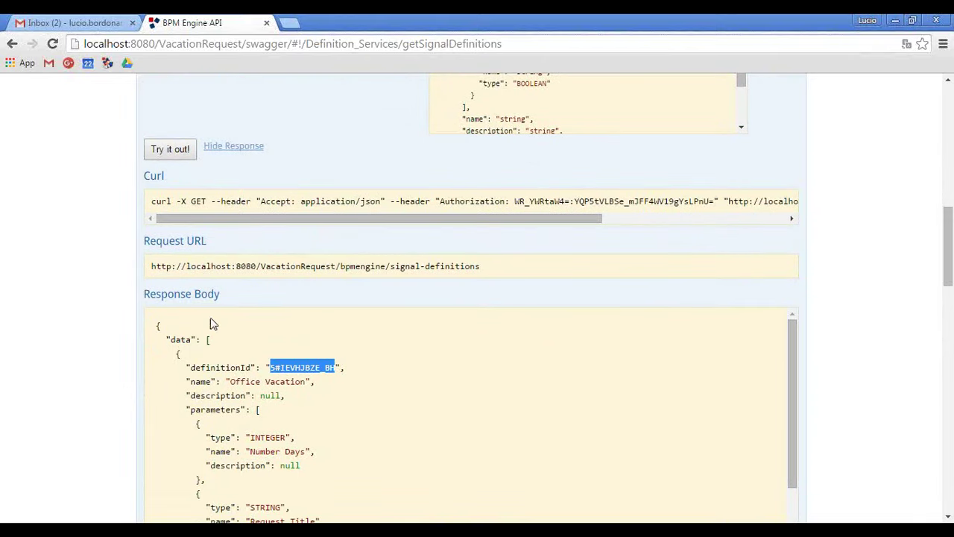
pyautogui.scroll(3, 104, 245)
pyautogui.scroll(-20, 113, 265)
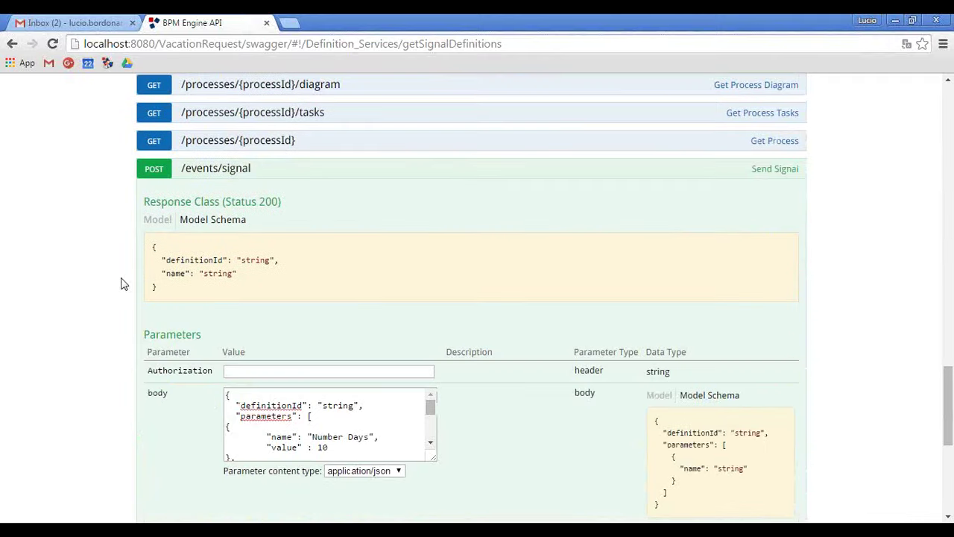
pyautogui.doubleClick(343, 407)
pyautogui.hotkey('ctrl', 'v')
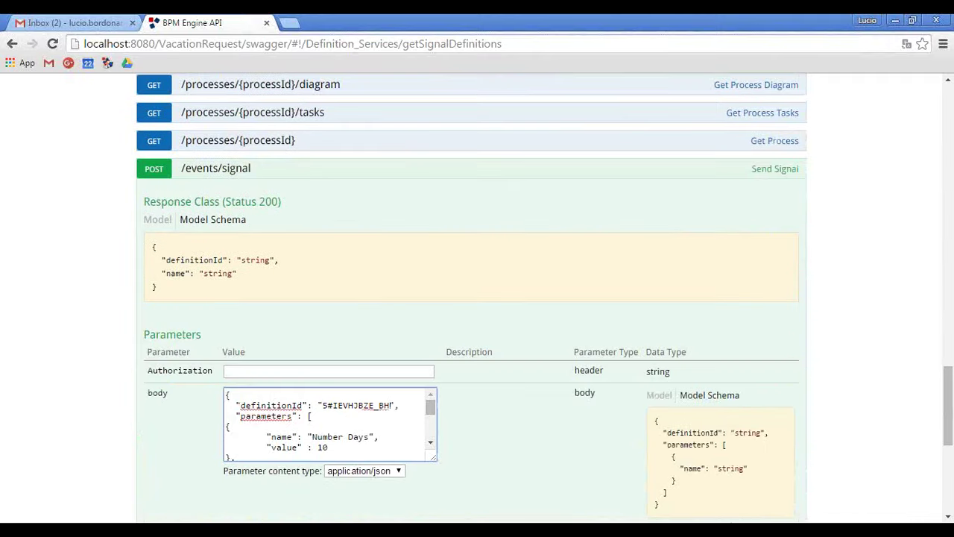
# Paste the saved token as Authorization, send the signal, and review the 200 response.
pyautogui.hotkey('alt', 'Tab')
pyautogui.moveTo(292, 89); pyautogui.dragTo(4, 86)
pyautogui.hotkey('ctrl', 'c')
pyautogui.hotkey('alt', 'Tab')
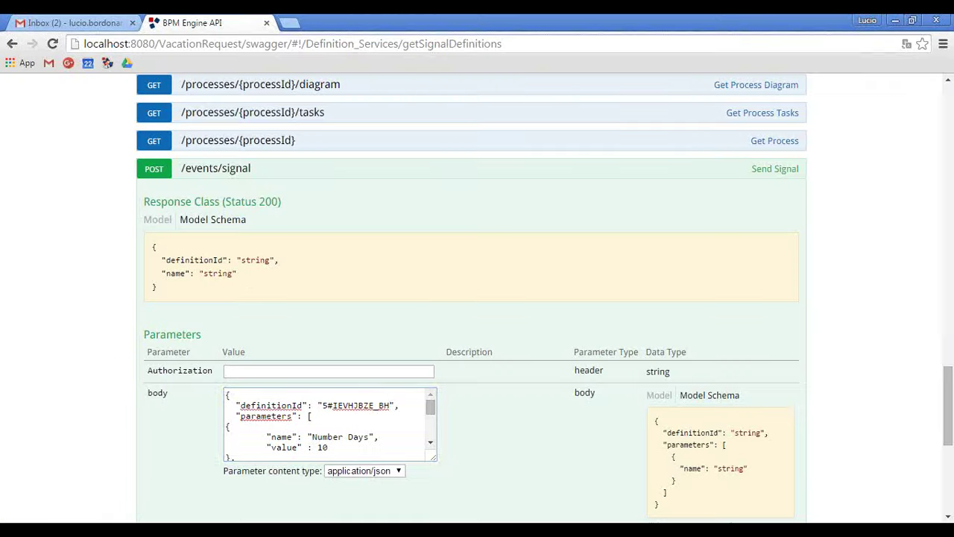
pyautogui.click(260, 371)
pyautogui.hotkey('ctrl', 'v')
pyautogui.scroll(-3, 64, 319)
pyautogui.scroll(-2, 155, 410)
pyautogui.click(166, 370)
pyautogui.scroll(-4, 73, 293)
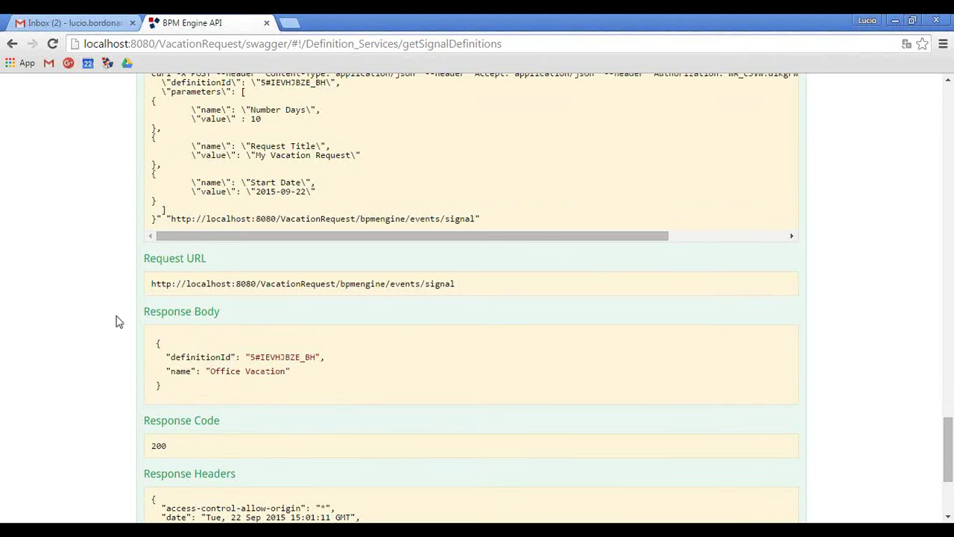
pyautogui.scroll(20, 90, 298)
pyautogui.scroll(12, 93, 280)
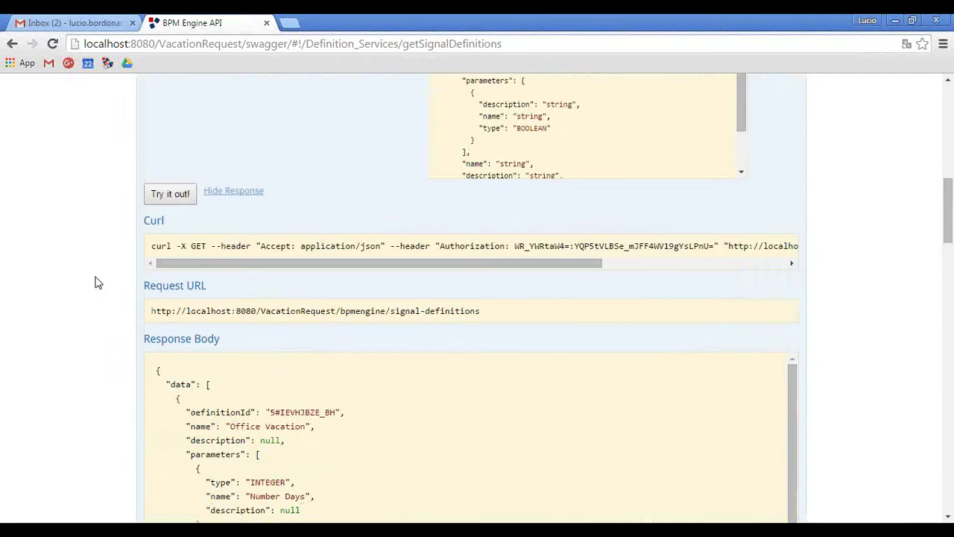
# Collapse the Definition Services section and expand the GET /processes/{processId}/diagram operation.
pyautogui.click(222, 296)
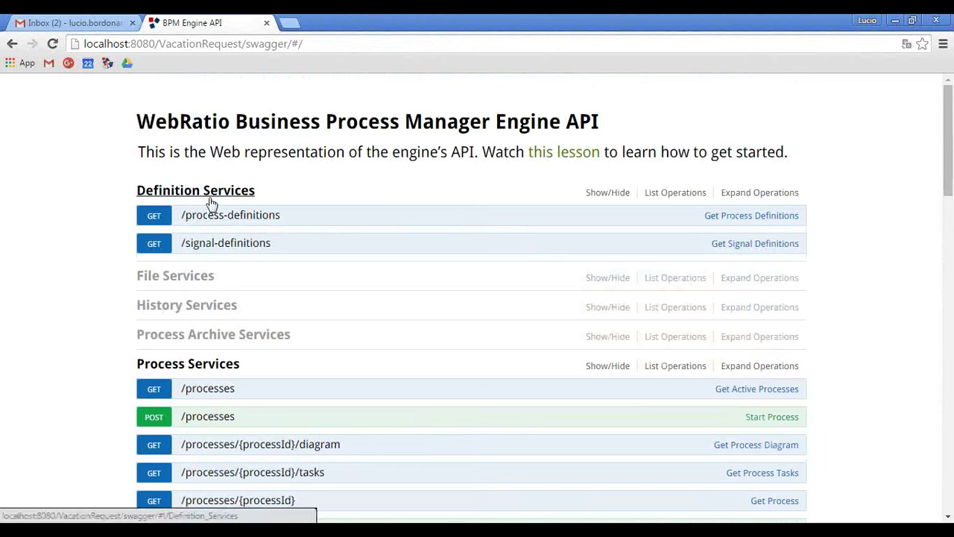
pyautogui.click(151, 195)
pyautogui.scroll(-1, 311, 359)
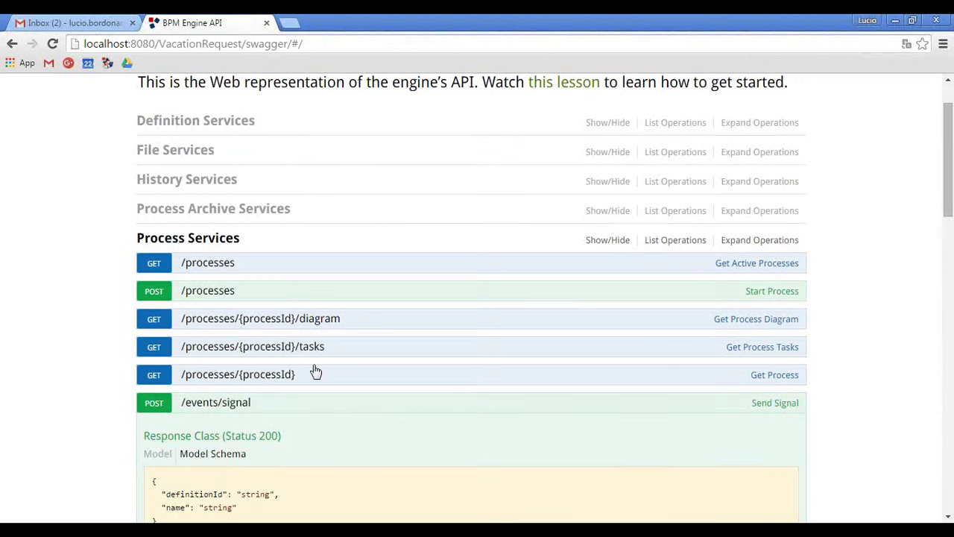
pyautogui.click(304, 320)
pyautogui.scroll(-4, 75, 303)
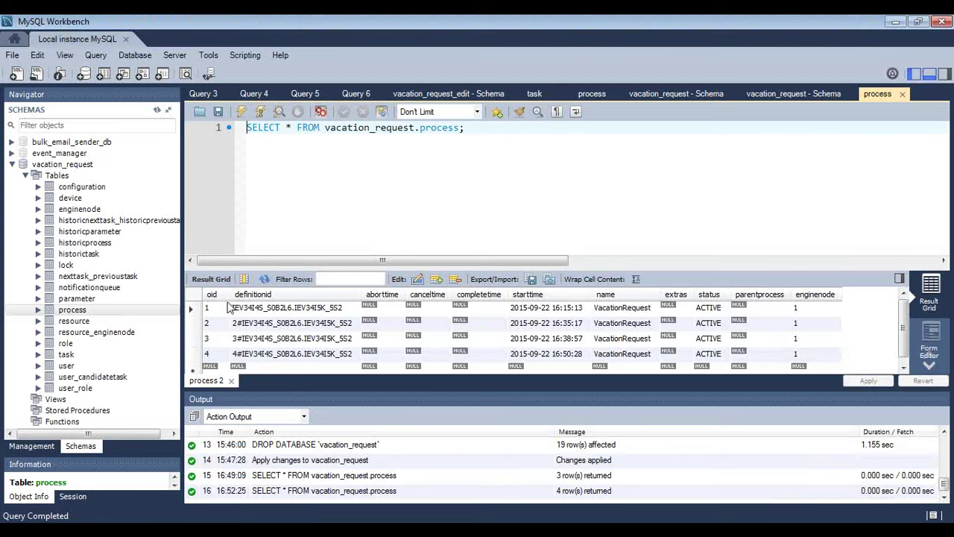
# Re-run the process table query, showing a fifth ACTIVE process, and paste the token into the diagram request's Authorization.
pyautogui.click(242, 114)
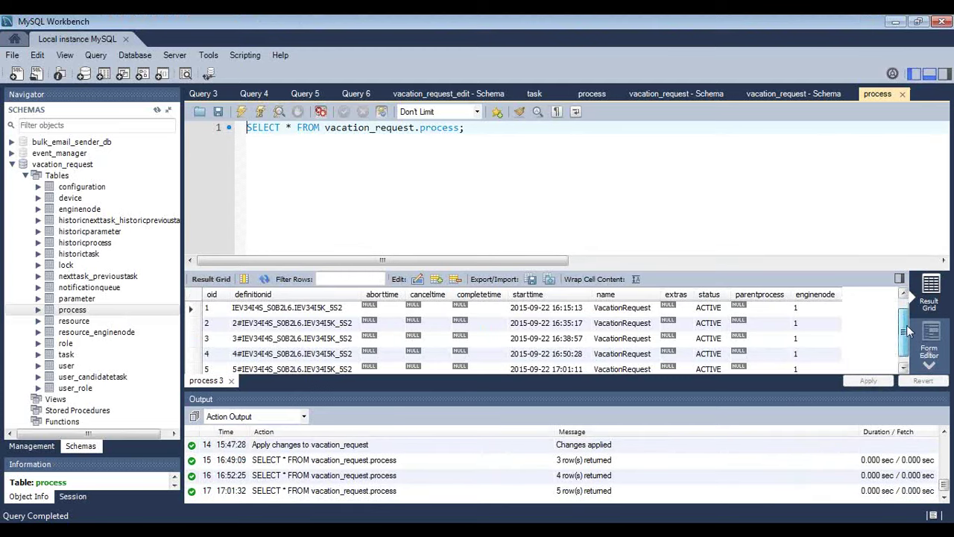
pyautogui.scroll(-1, 910, 342)
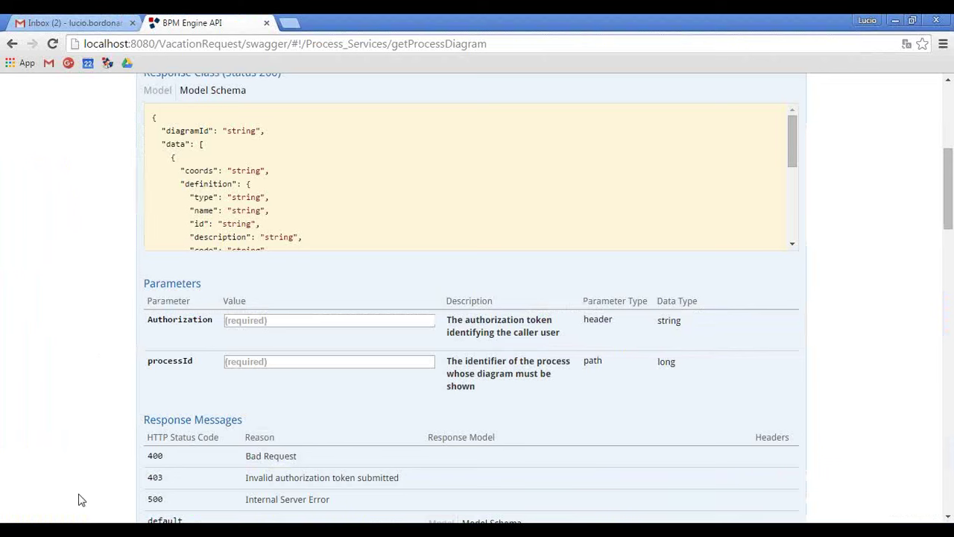
pyautogui.click(302, 320)
pyautogui.hotkey('ctrl', 'v')
# Request the diagram for processId 5 and select the returned diagramId.
pyautogui.scroll(3, 42, 286)
pyautogui.scroll(-3, 45, 285)
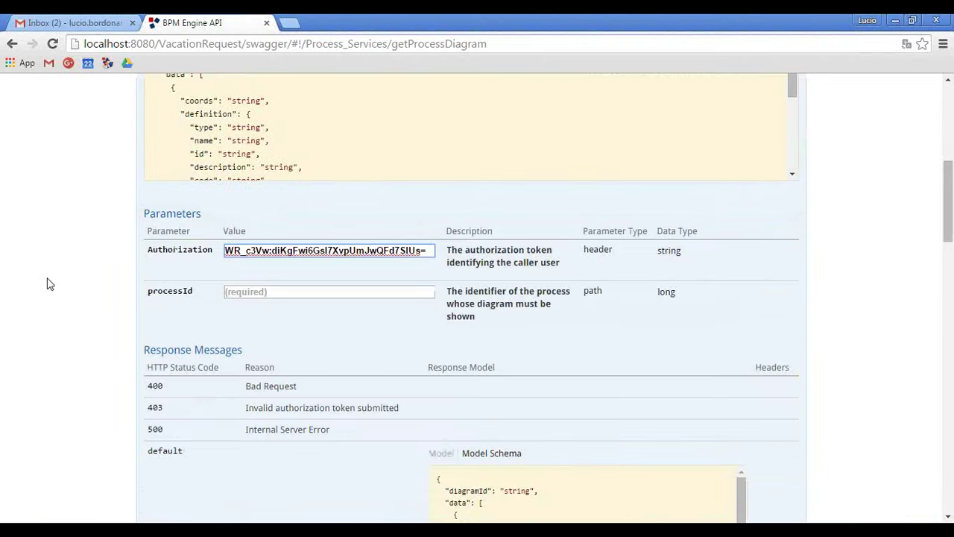
pyautogui.click(242, 295)
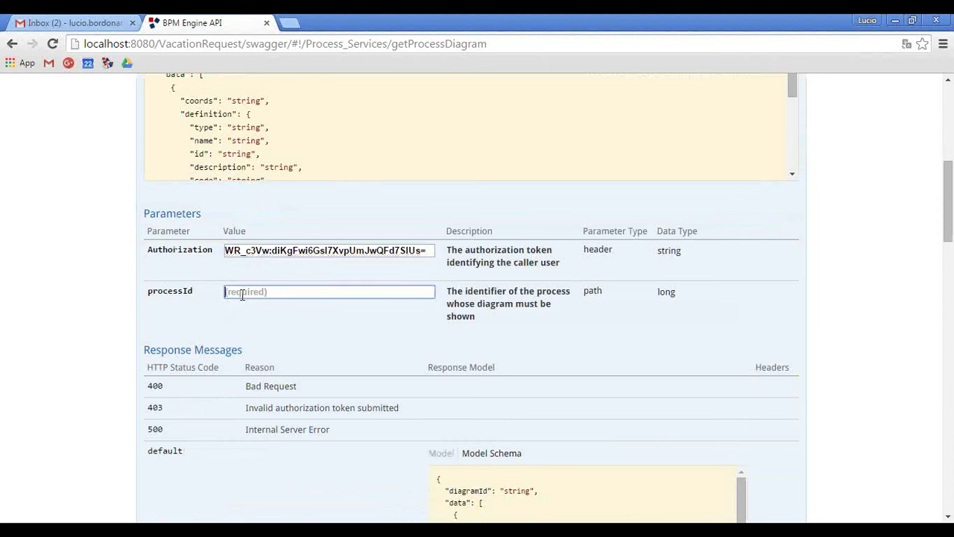
pyautogui.write('5')
pyautogui.scroll(-3, 117, 313)
pyautogui.click(173, 419)
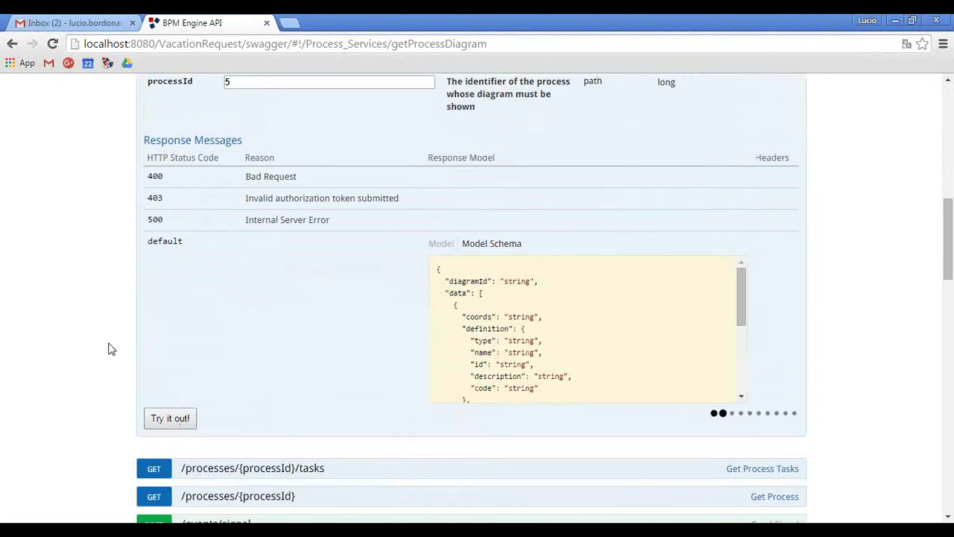
pyautogui.scroll(-3, 109, 348)
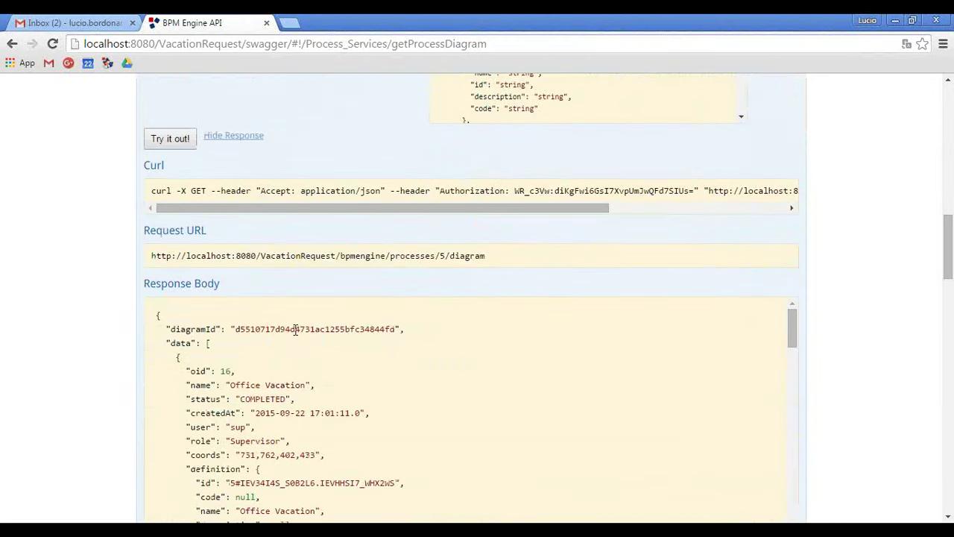
pyautogui.doubleClick(295, 332)
pyautogui.hotkey('ctrl', 'c')
# Fill GET /files/download/{fileId} with the diagramId as fileId and the authorization token.
pyautogui.scroll(15, 117, 288)
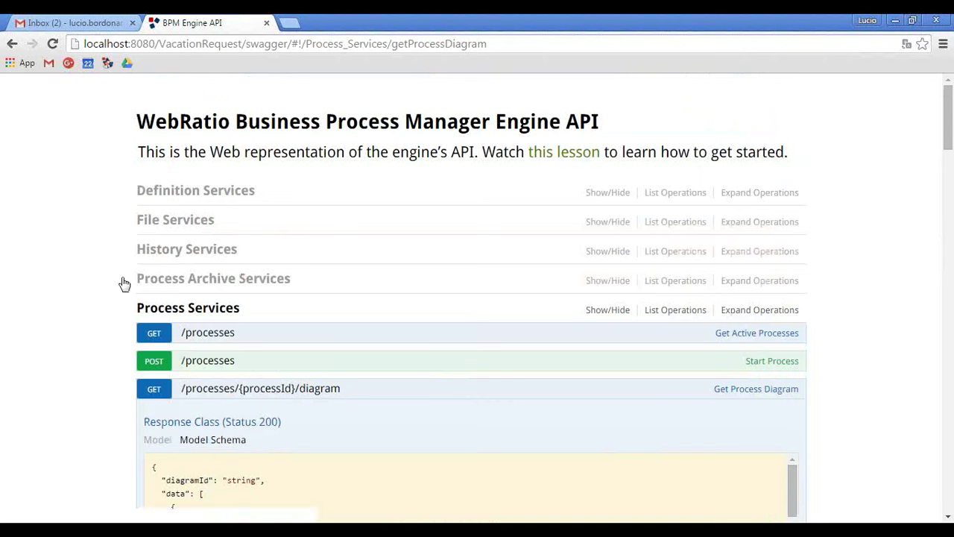
pyautogui.click(198, 228)
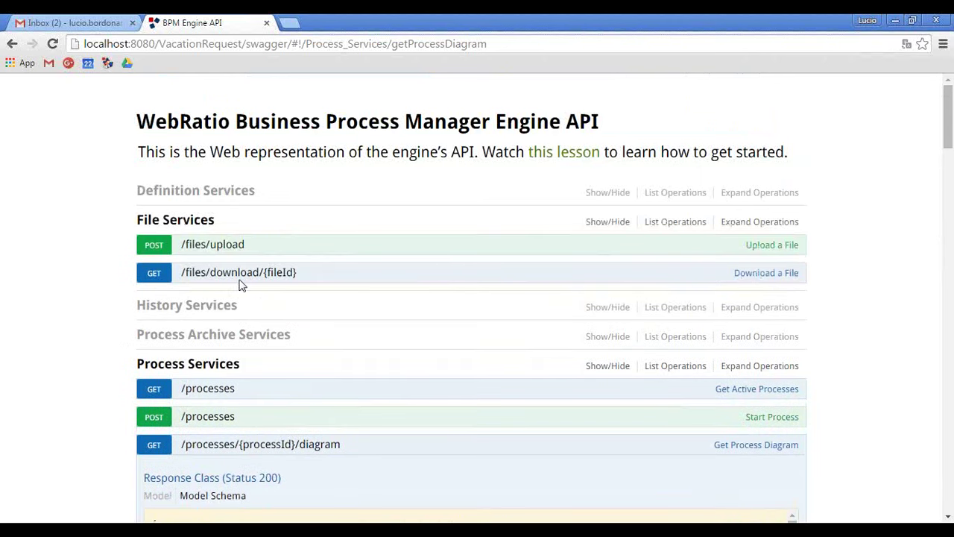
pyautogui.click(240, 281)
pyautogui.click(261, 322)
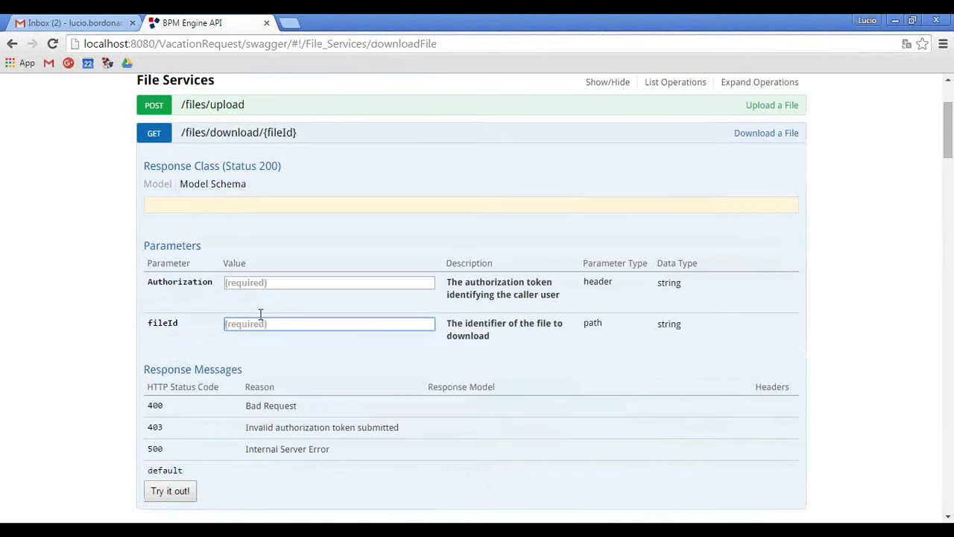
pyautogui.hotkey('ctrl', 'v')
pyautogui.click(276, 284)
pyautogui.hotkey('alt', 'Tab')
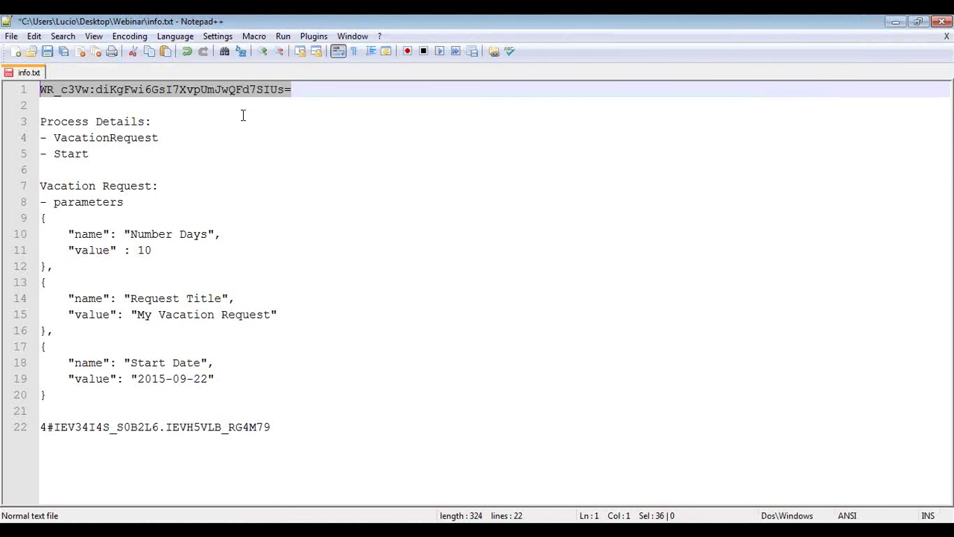
pyautogui.hotkey('alt', 'Tab')
pyautogui.hotkey('ctrl', 'v')
# Download the process 5 diagram, showing Office Vacation feeding a READY Approve or Reject task.
pyautogui.scroll(-3, 117, 278)
pyautogui.click(171, 281)
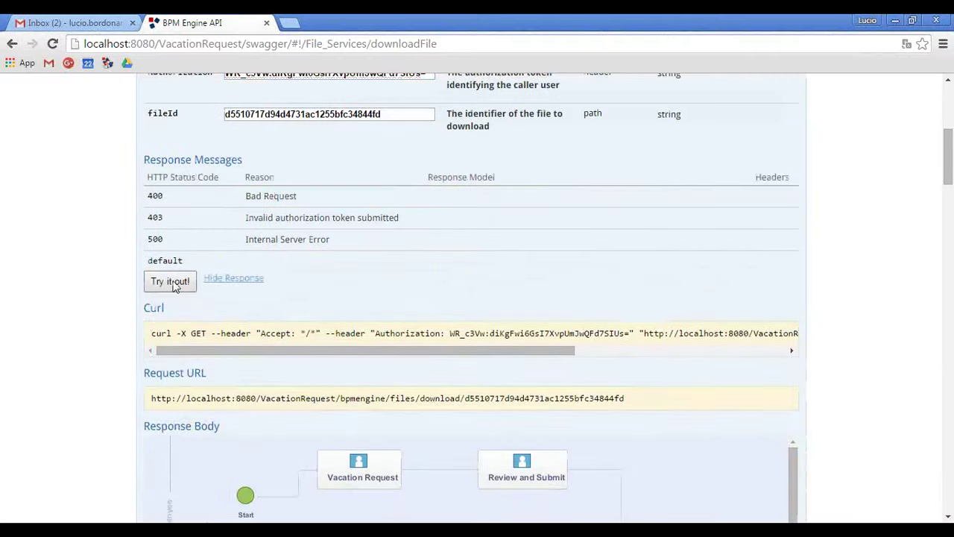
pyautogui.scroll(-5, 231, 335)
pyautogui.moveTo(482, 428); pyautogui.dragTo(638, 430)
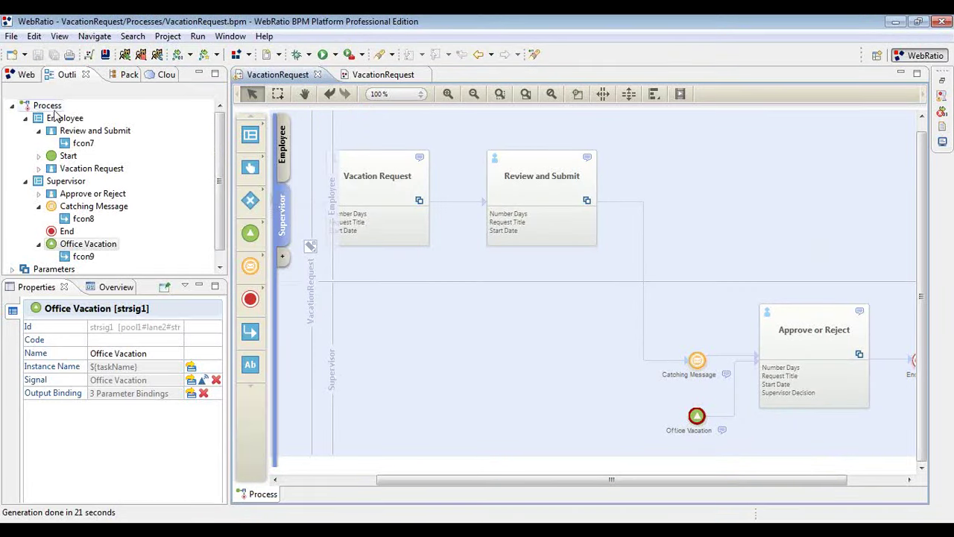
# Inspect the Office Vacation start event on the VacationRequest.bpm canvas, then advance the slides to slide 6.
pyautogui.moveTo(690, 479); pyautogui.dragTo(757, 479)
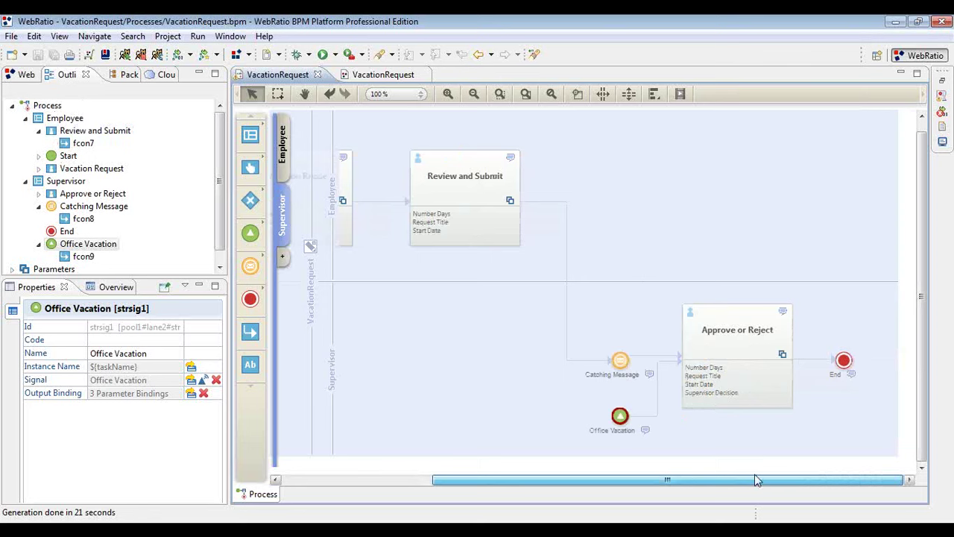
pyautogui.moveTo(619, 413)
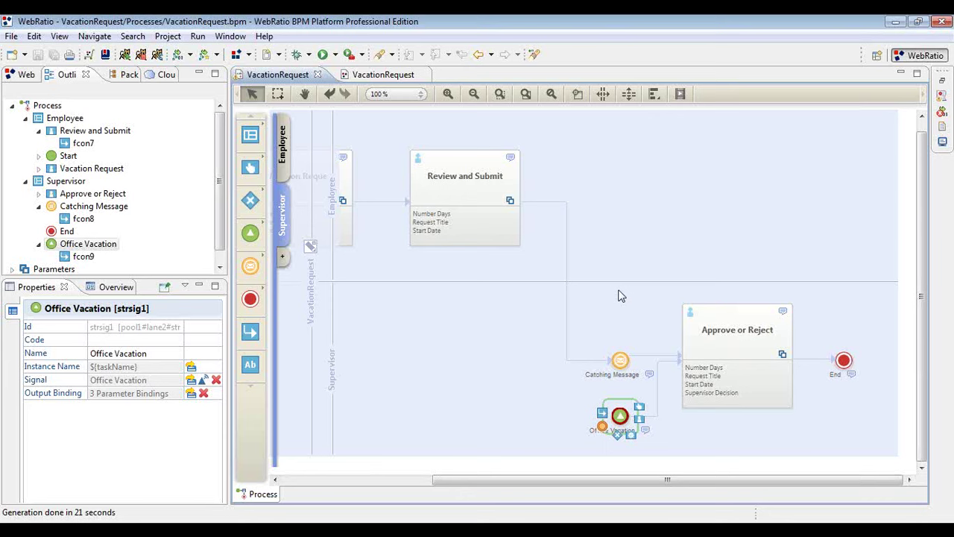
pyautogui.hotkey('alt', 'Tab')
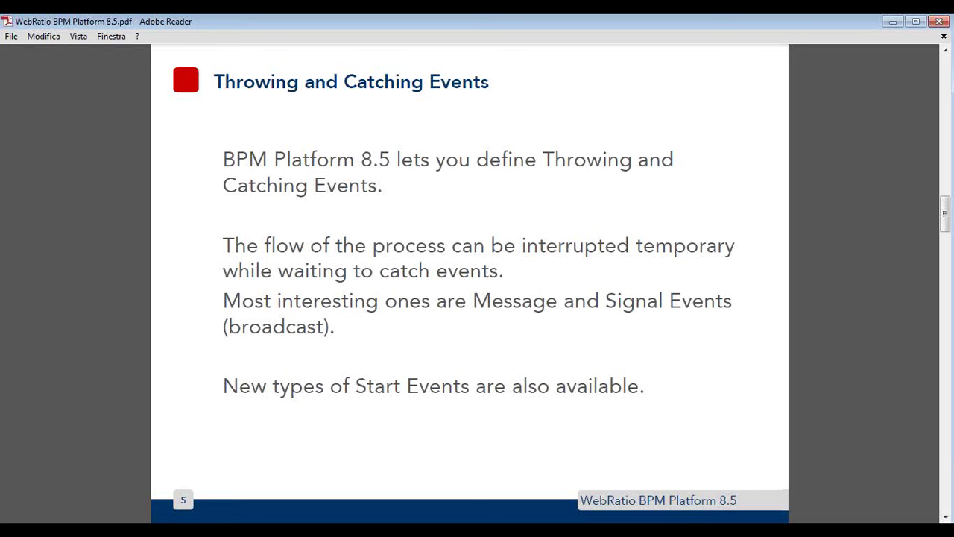
pyautogui.scroll(-1, 319, 332)
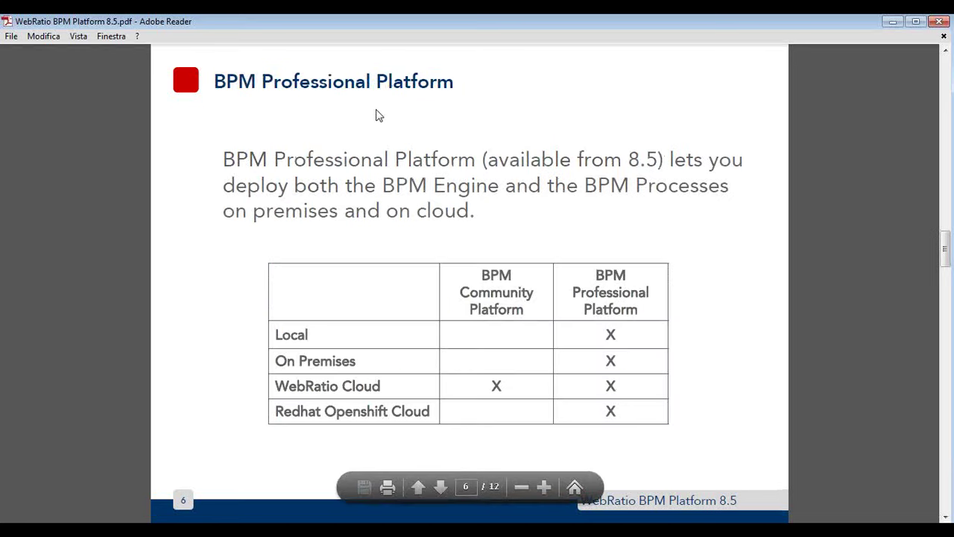